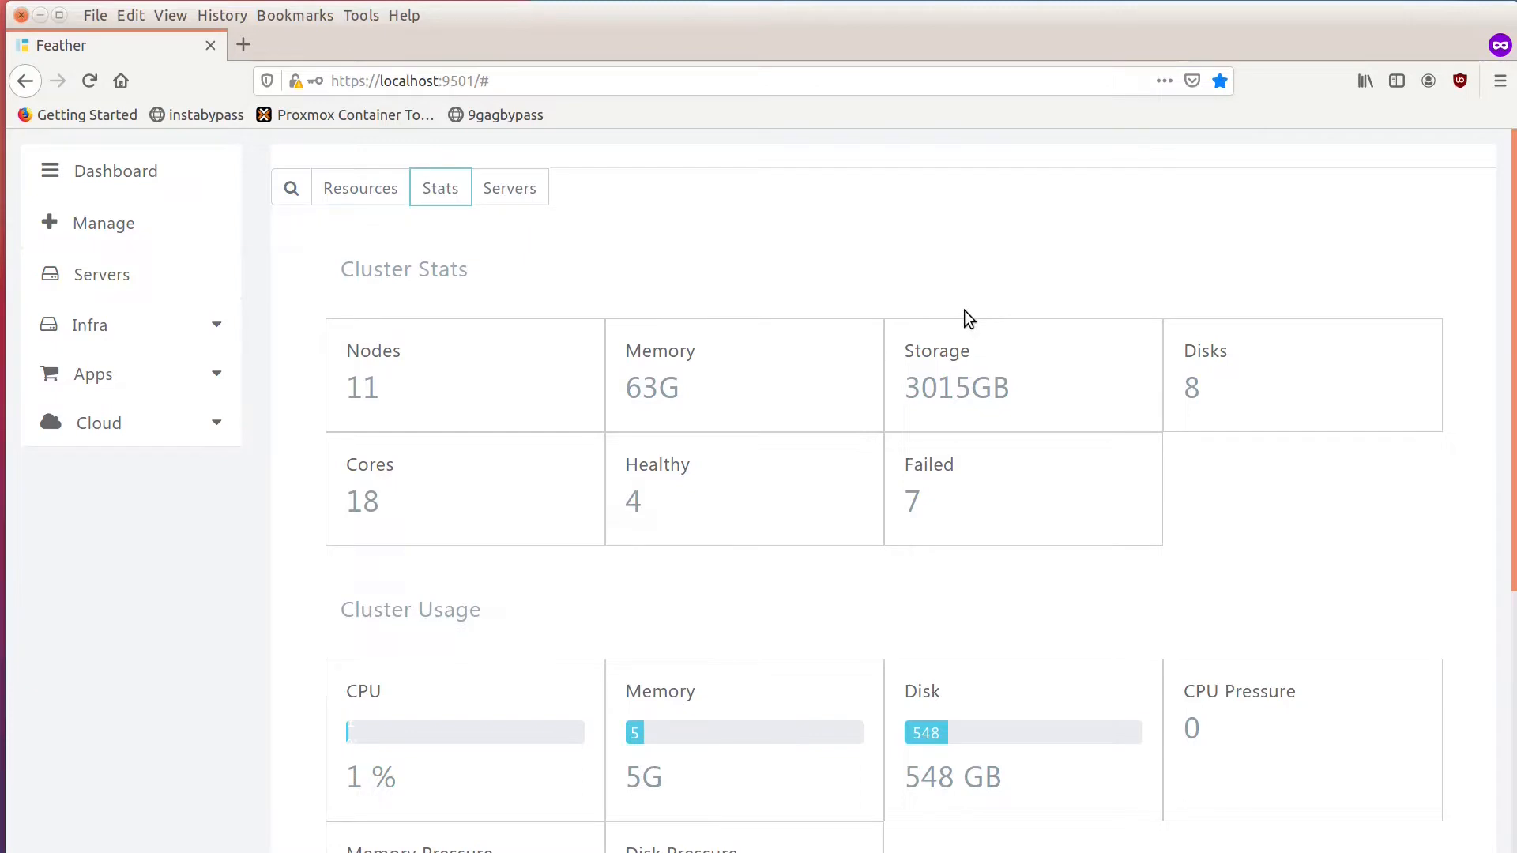
Select the local server from the servers list and display its VMs.
left_click(355, 192)
left_click(143, 291)
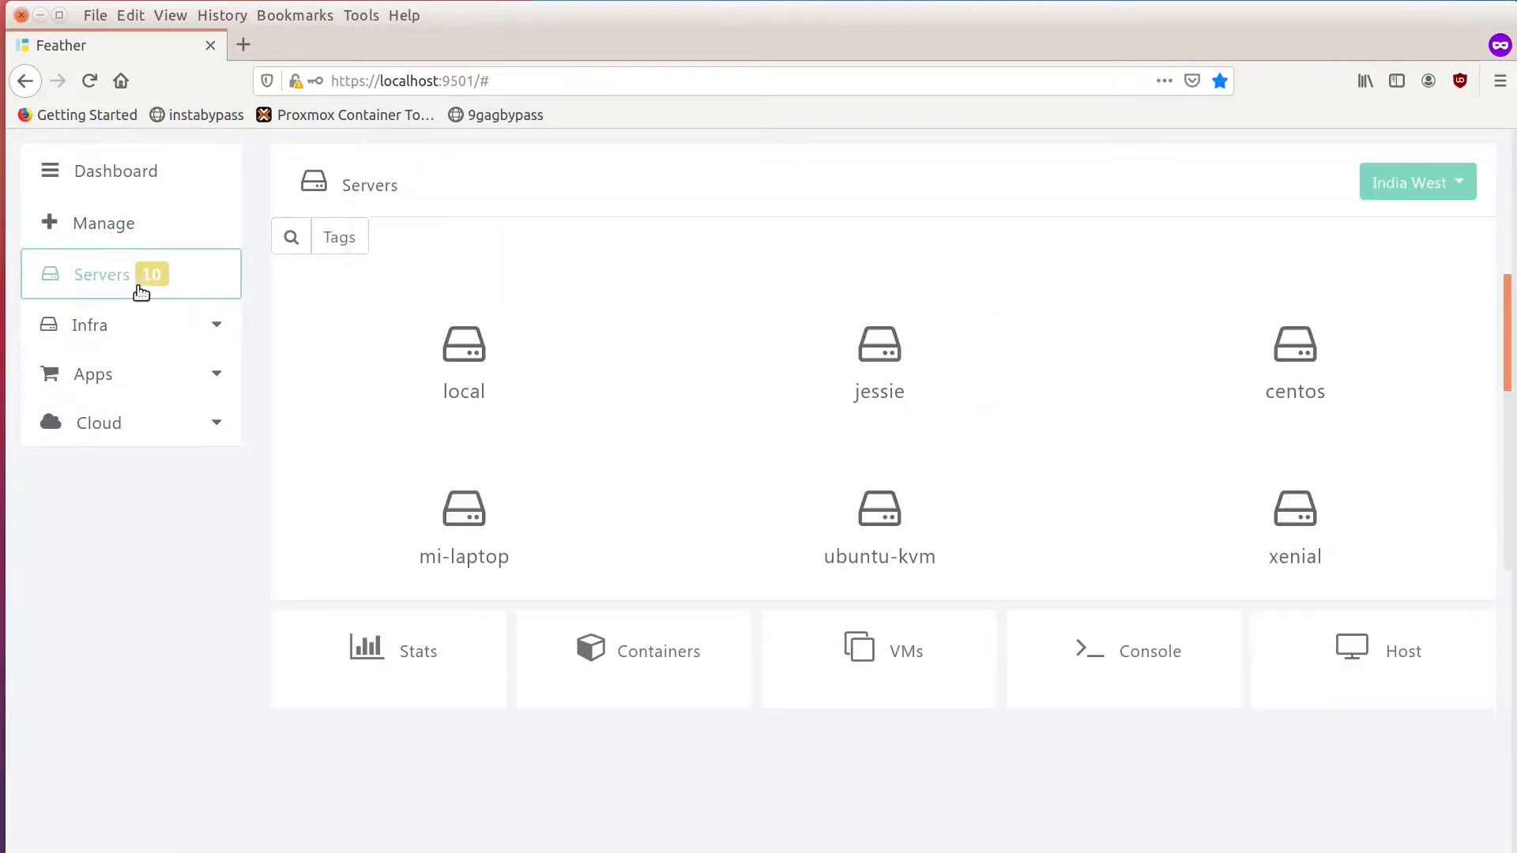
left_click(476, 387)
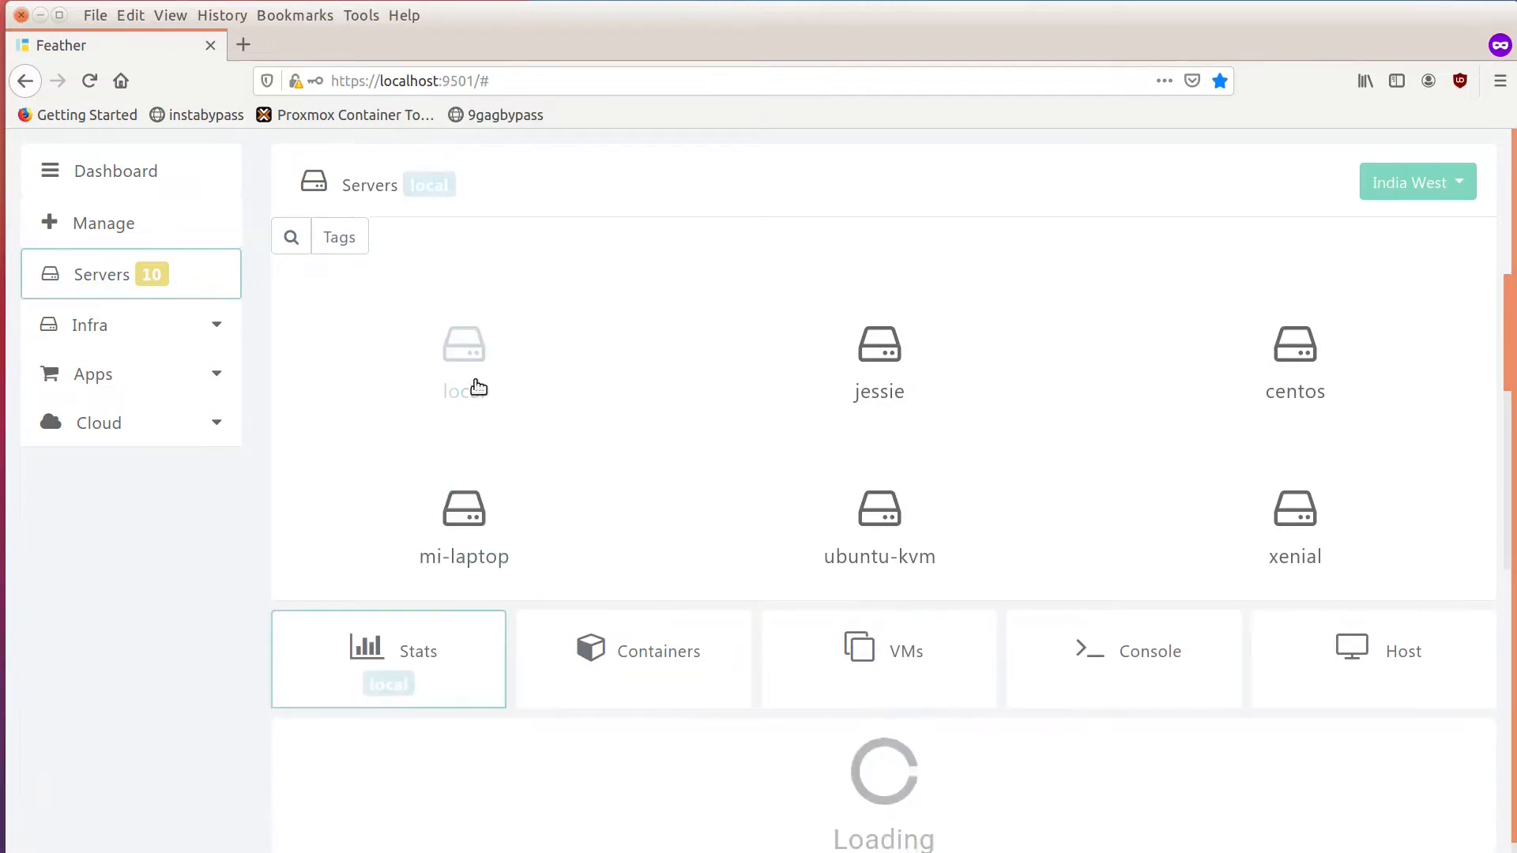
scroll(782, 553, "down", 3)
left_click(828, 662)
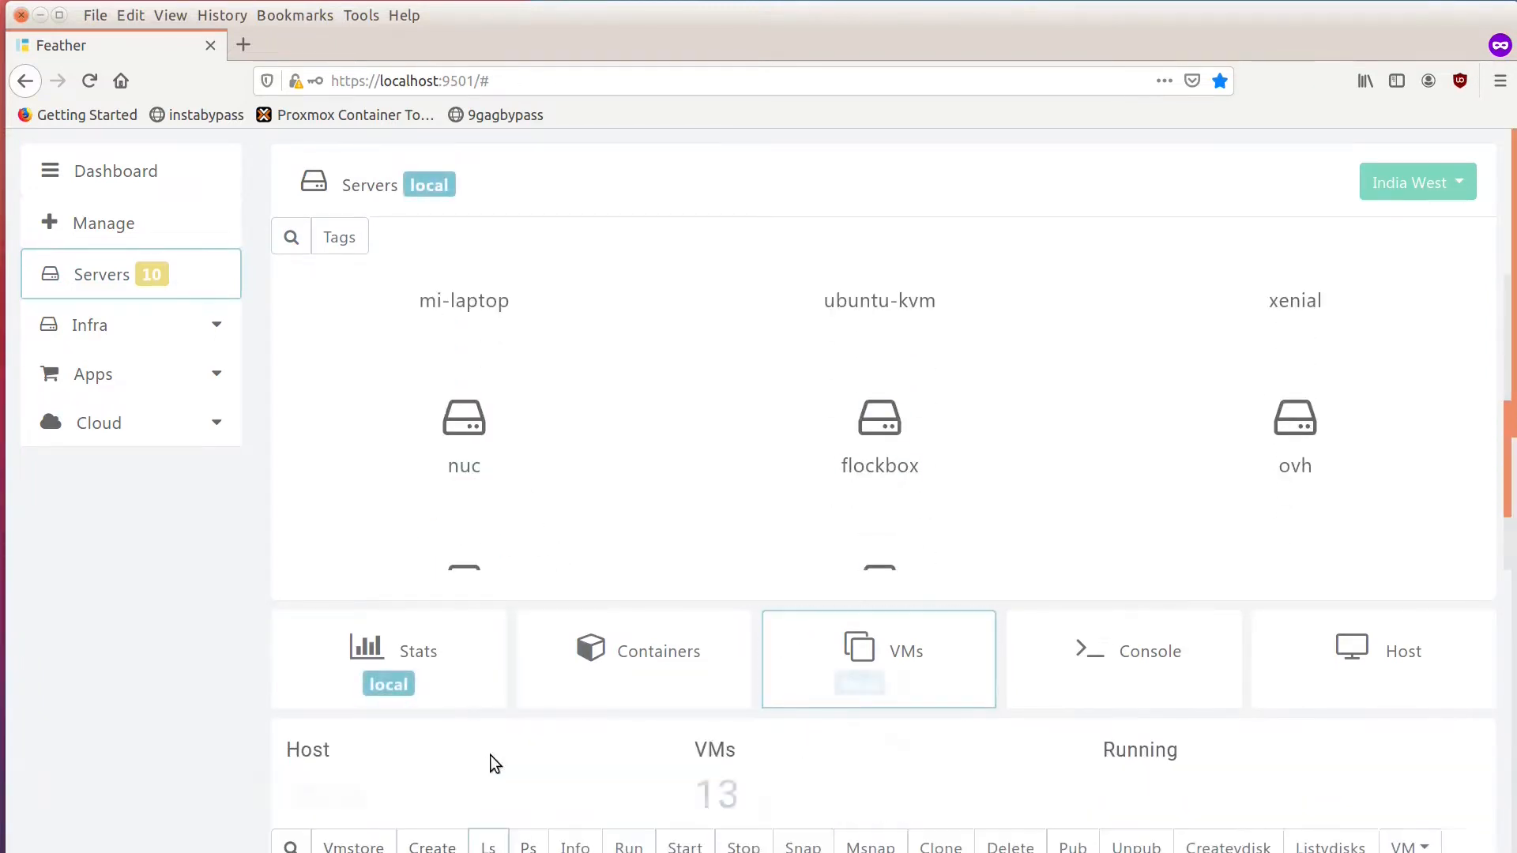
Select the centos7 VM in the VM list and show its configuration info.
scroll(490, 763, "down", 6)
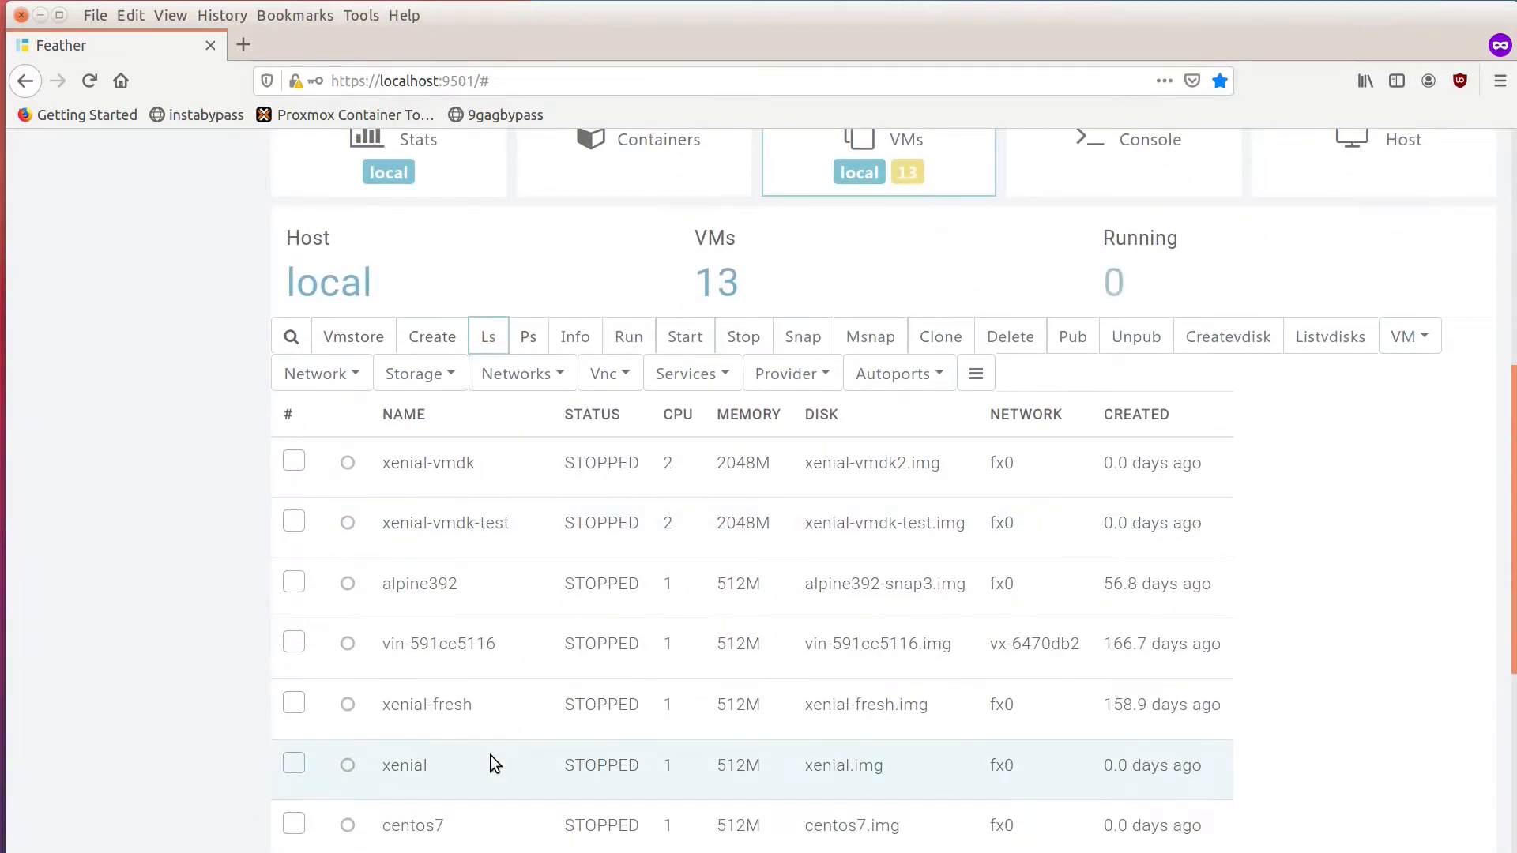
scroll(491, 757, "down", 4)
scroll(474, 695, "down", 1)
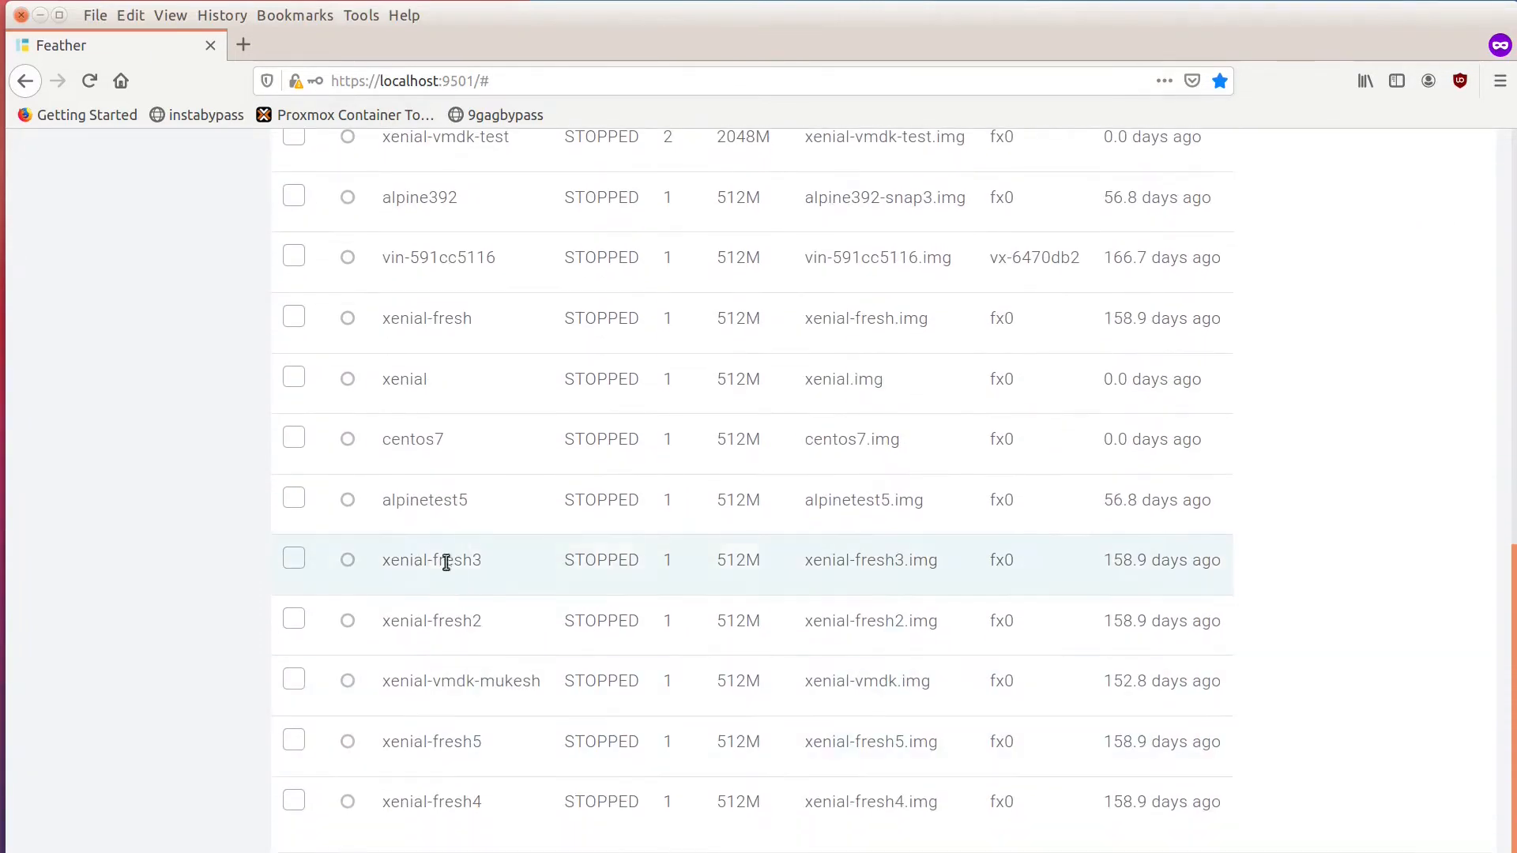
left_click(290, 443)
scroll(697, 598, "up", 5)
left_click(575, 359)
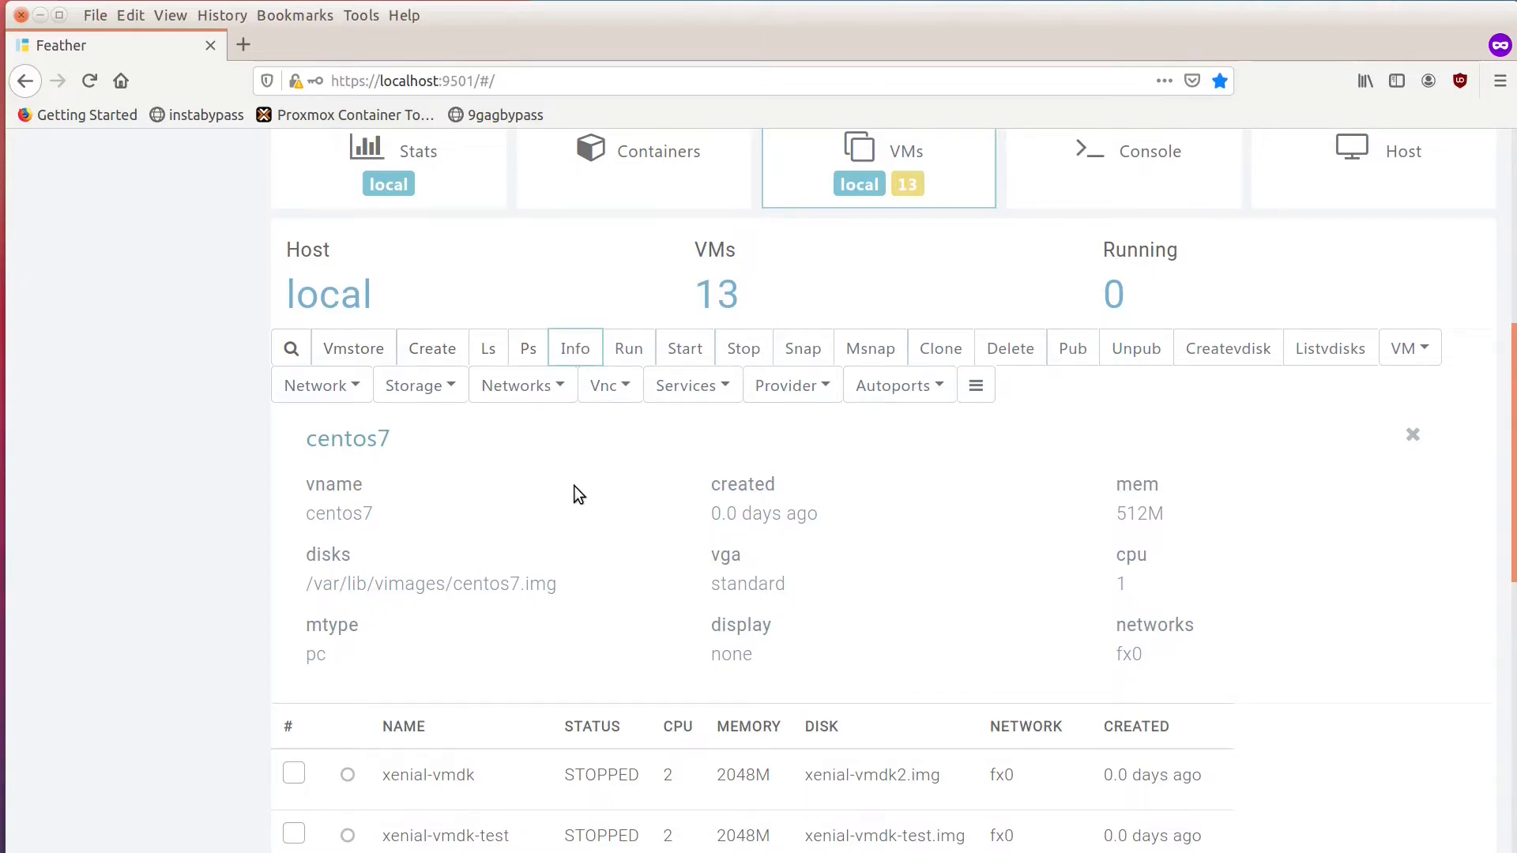
Start the centos7 VM and list the running VMs on the local server.
scroll(575, 486, "up", 1)
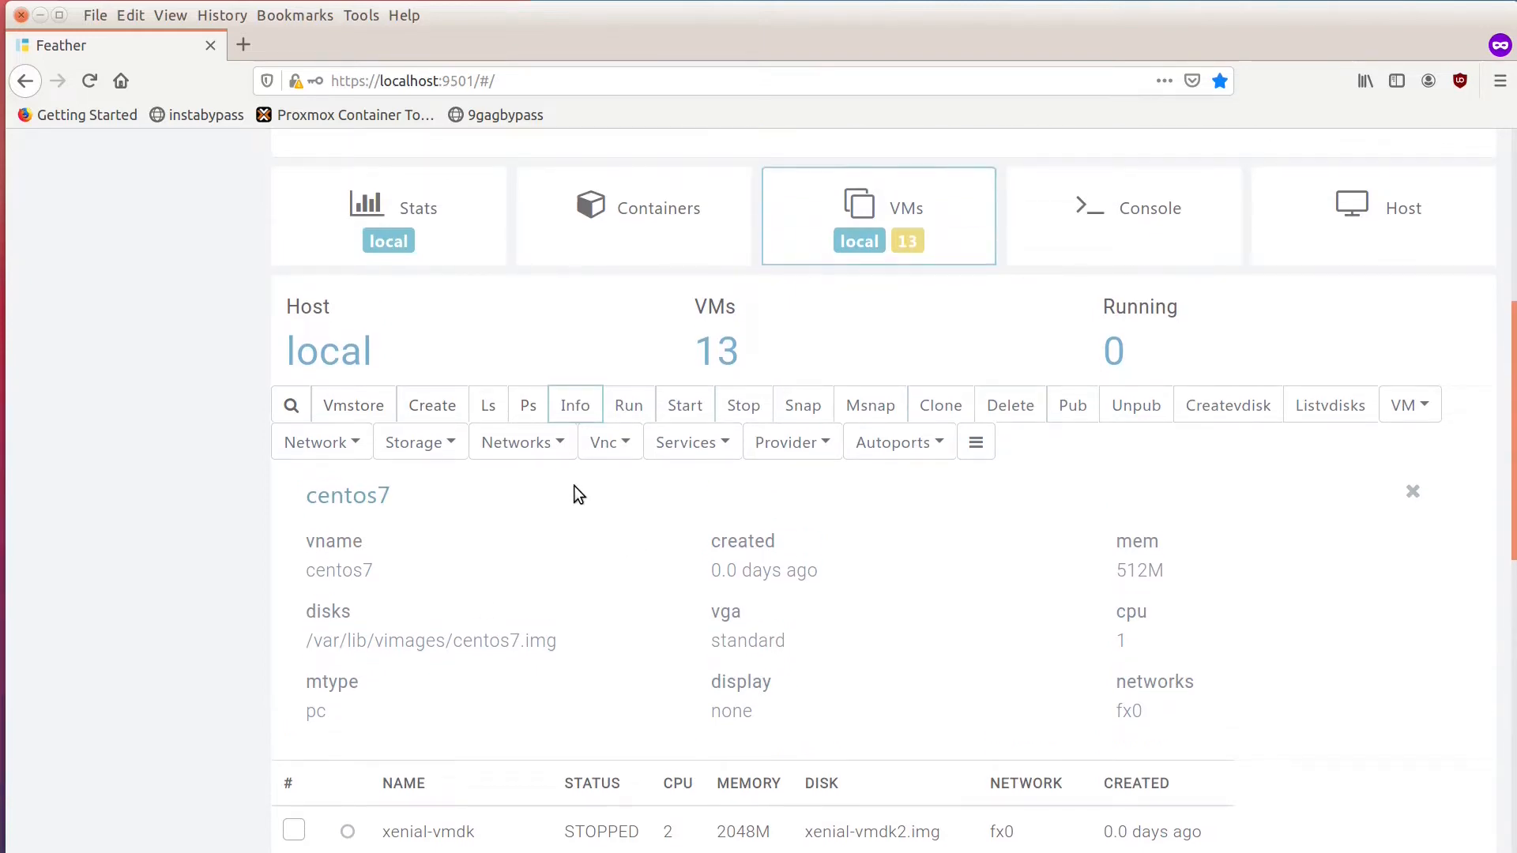
scroll(574, 486, "up", 1)
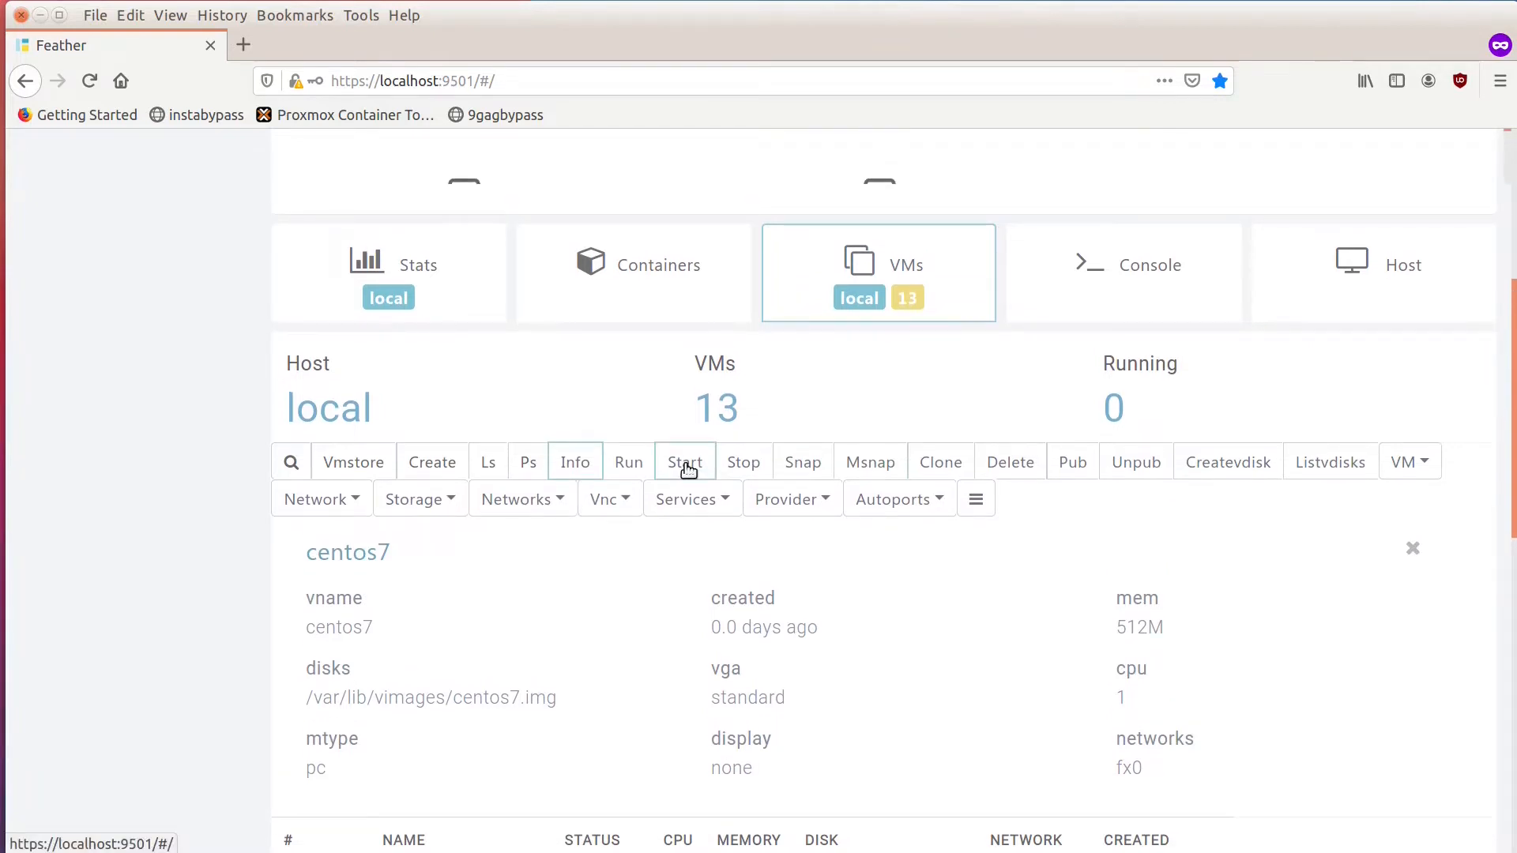
left_click(686, 466)
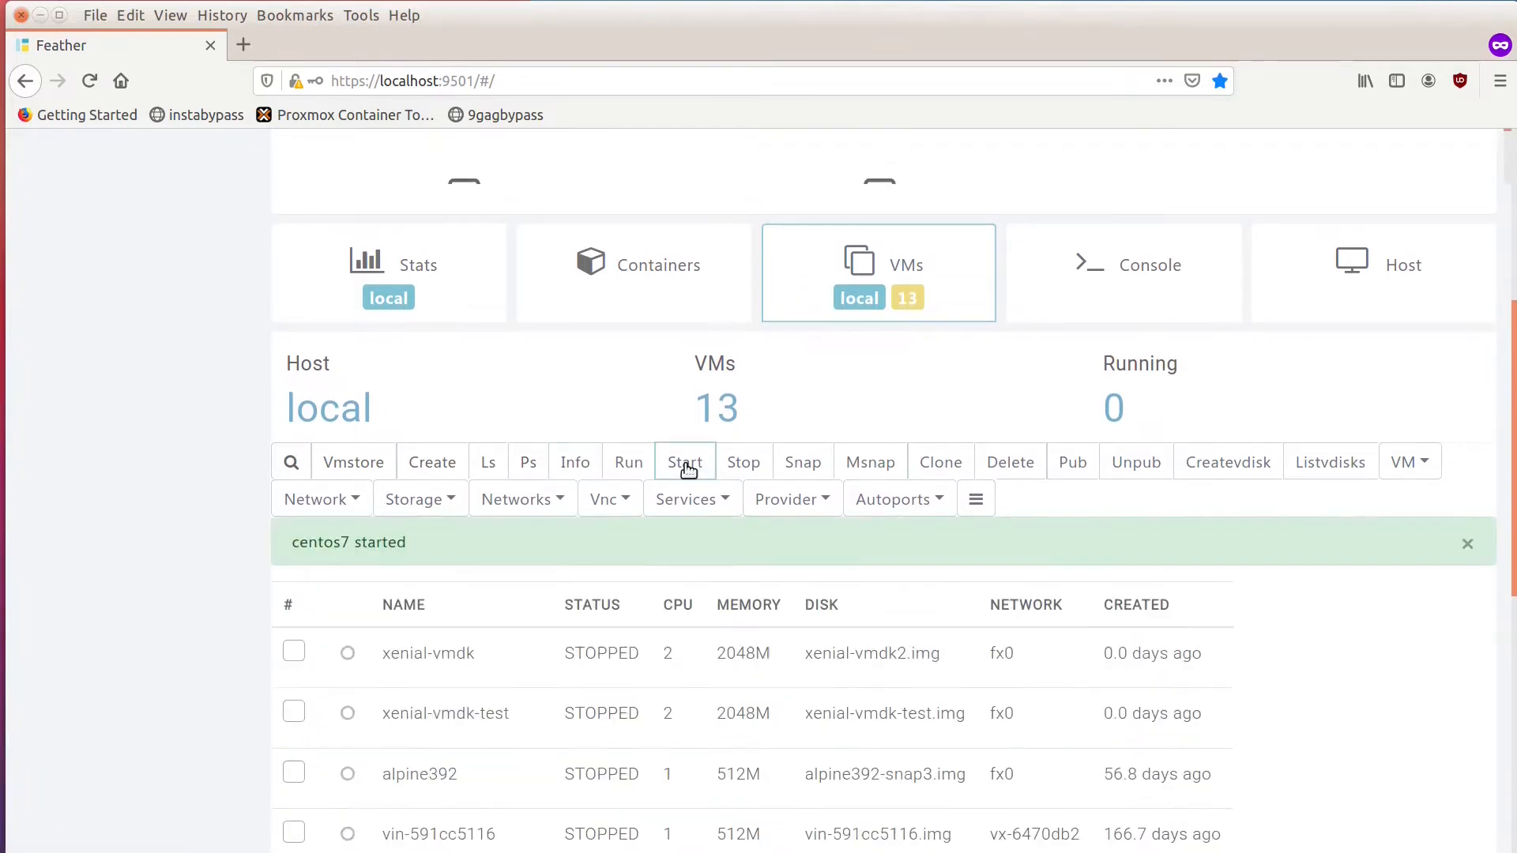
left_click(528, 464)
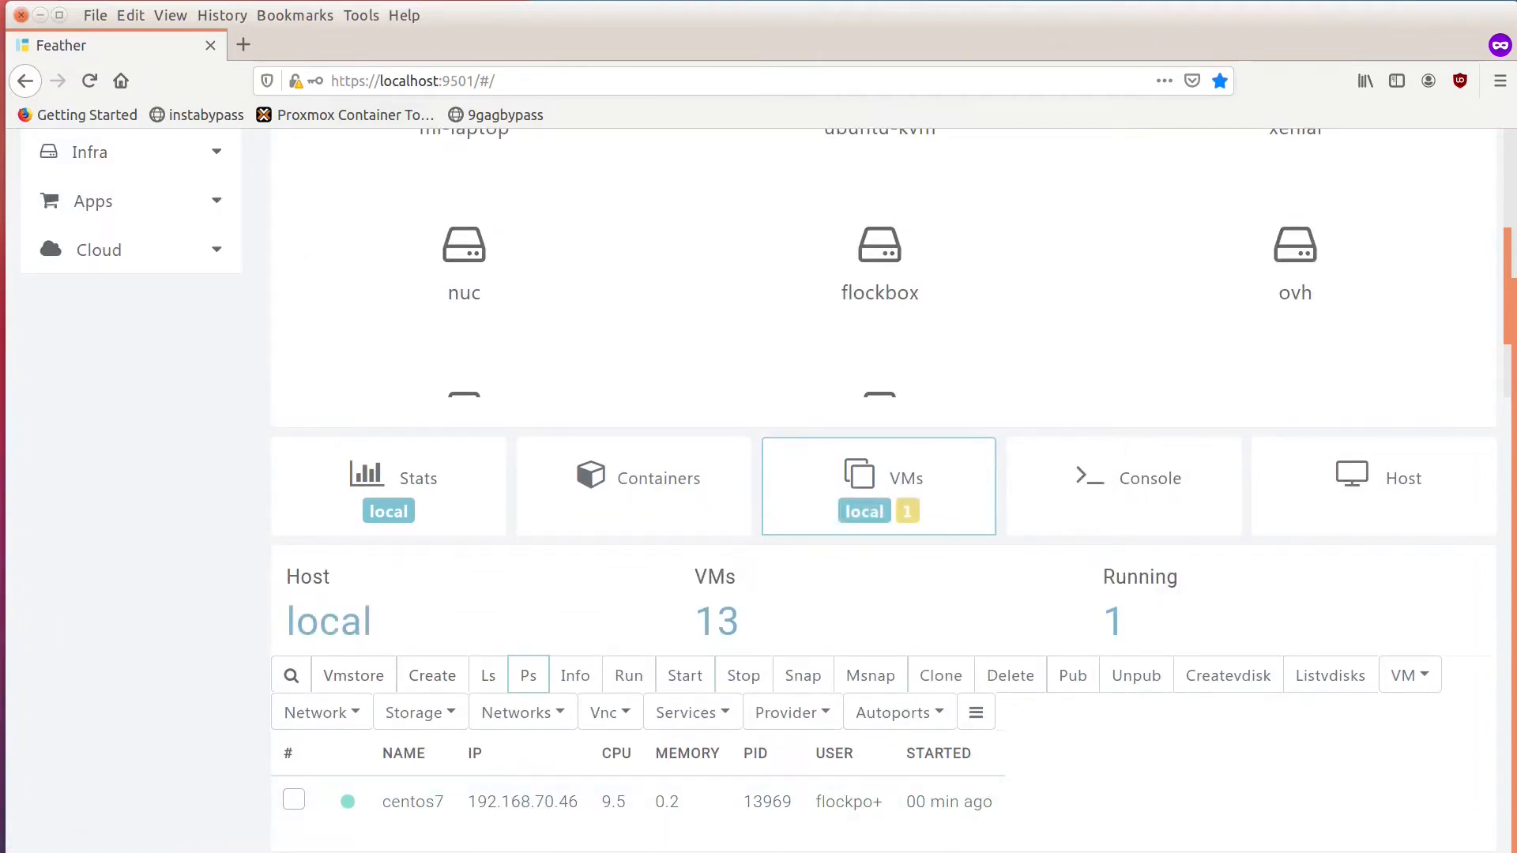
Switch to the sakura terminal, quit the open file viewer and clear the screen.
key("alt+Tab")
type("q")
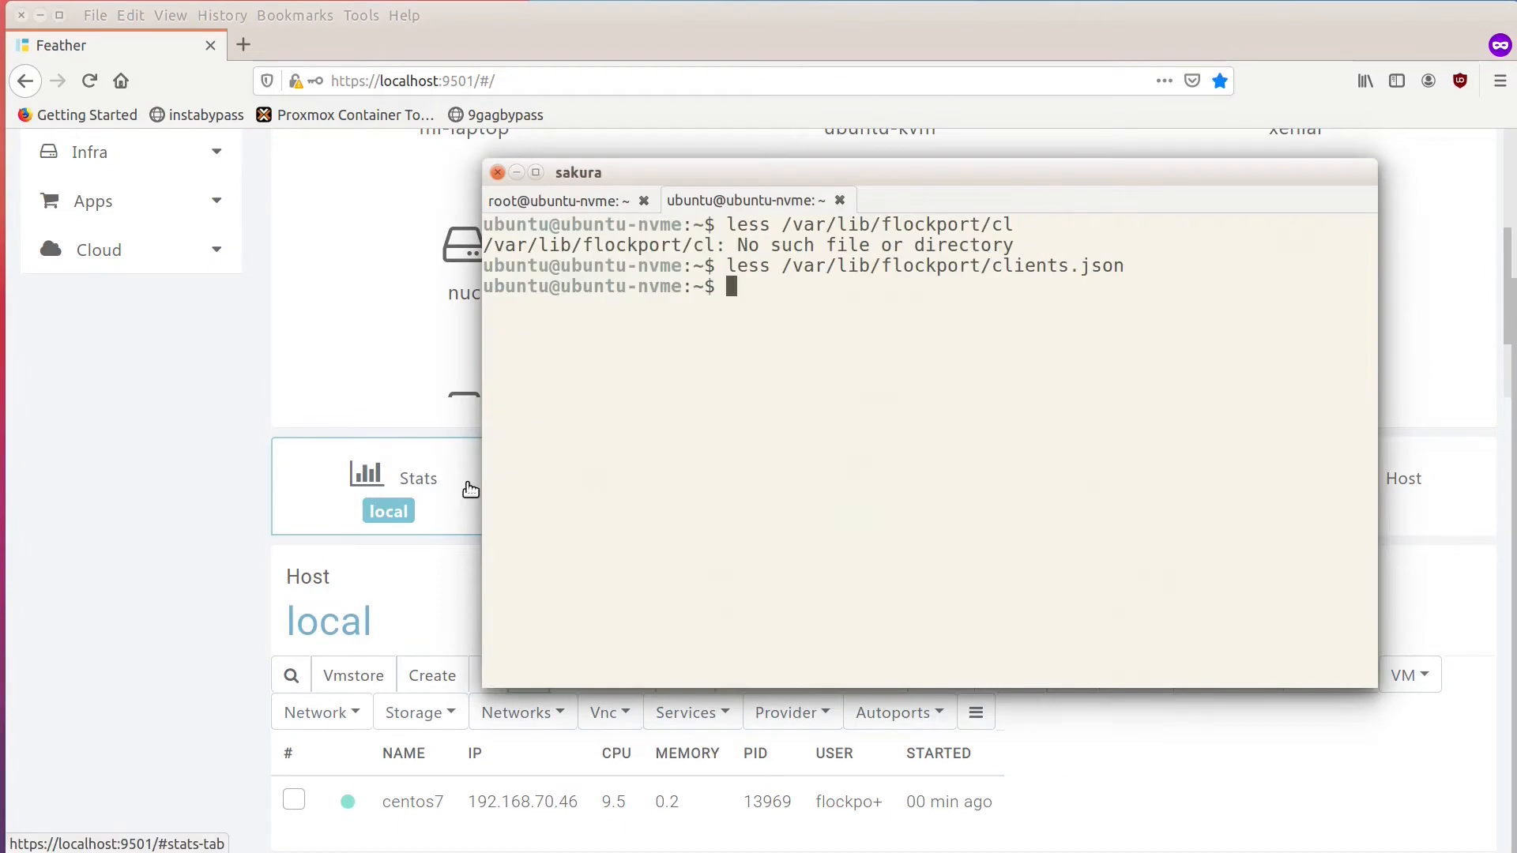
type("clear")
key("Return")
type("ssh centos")
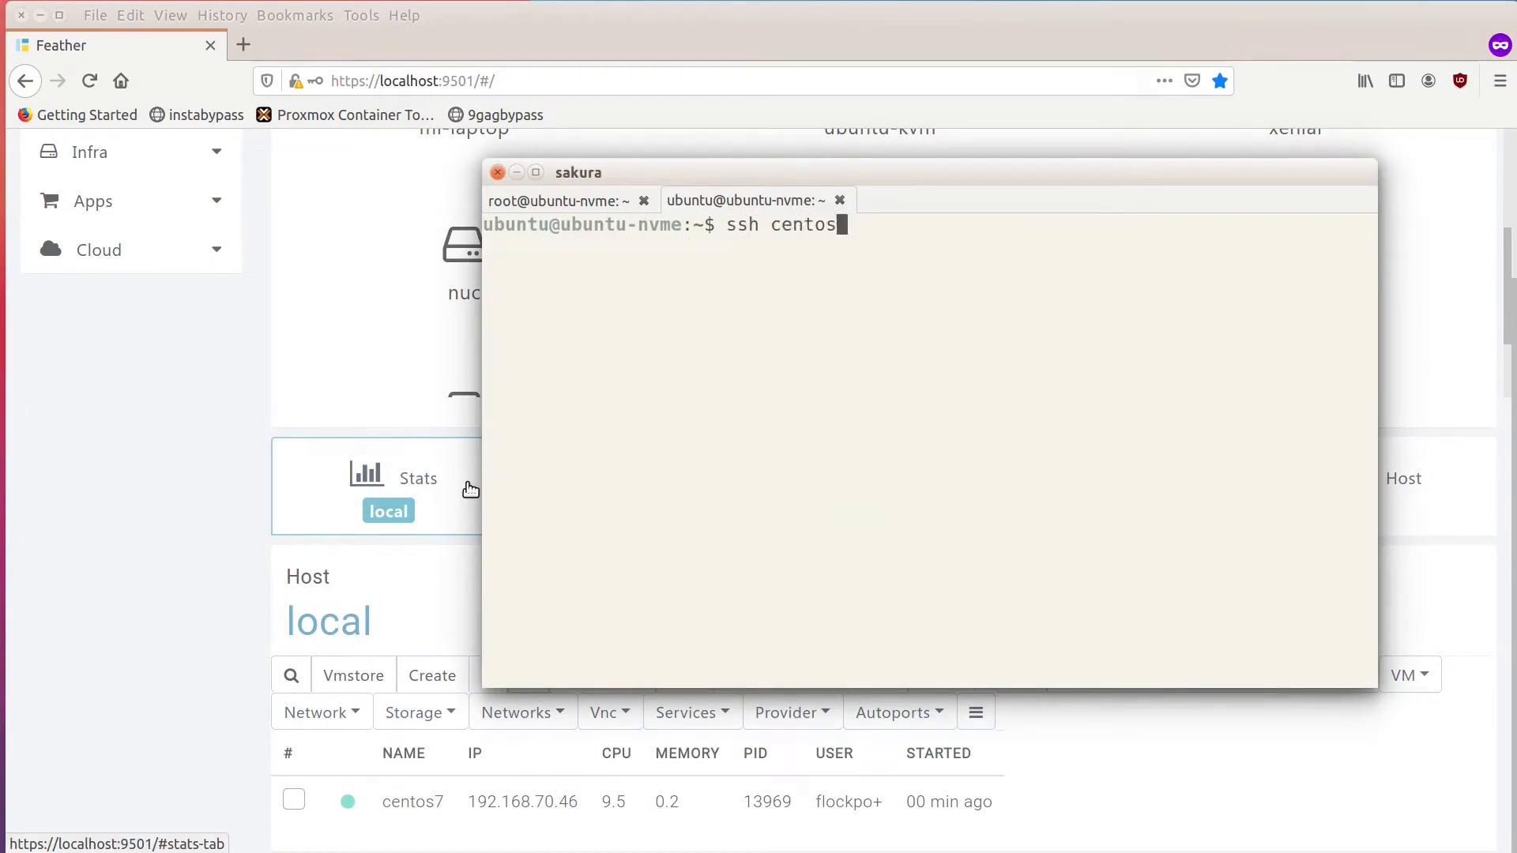
type("@192.168.")
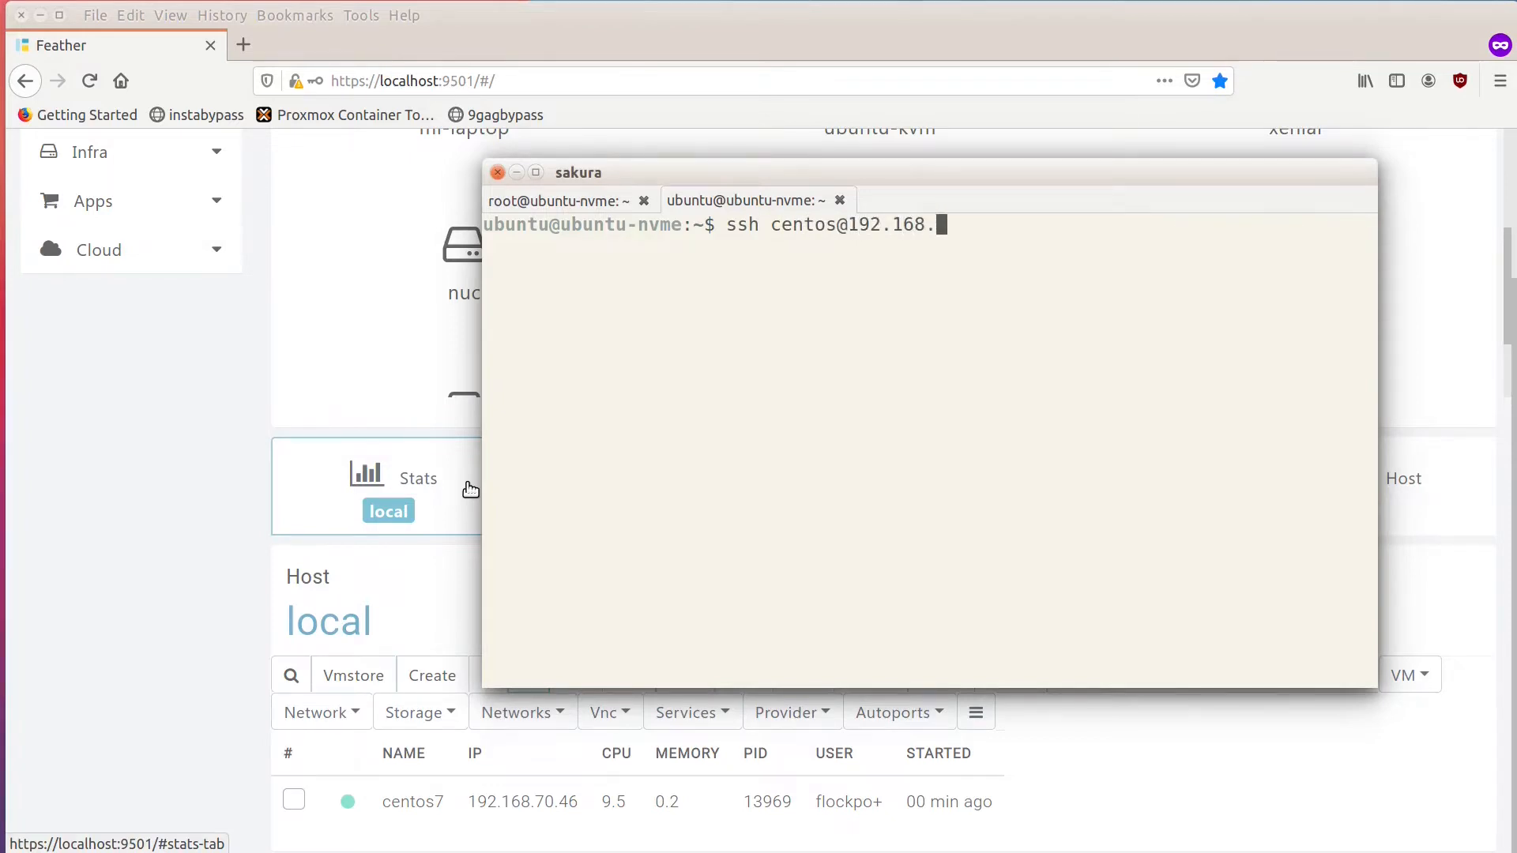
type("70.46")
key("Return")
key("Return")
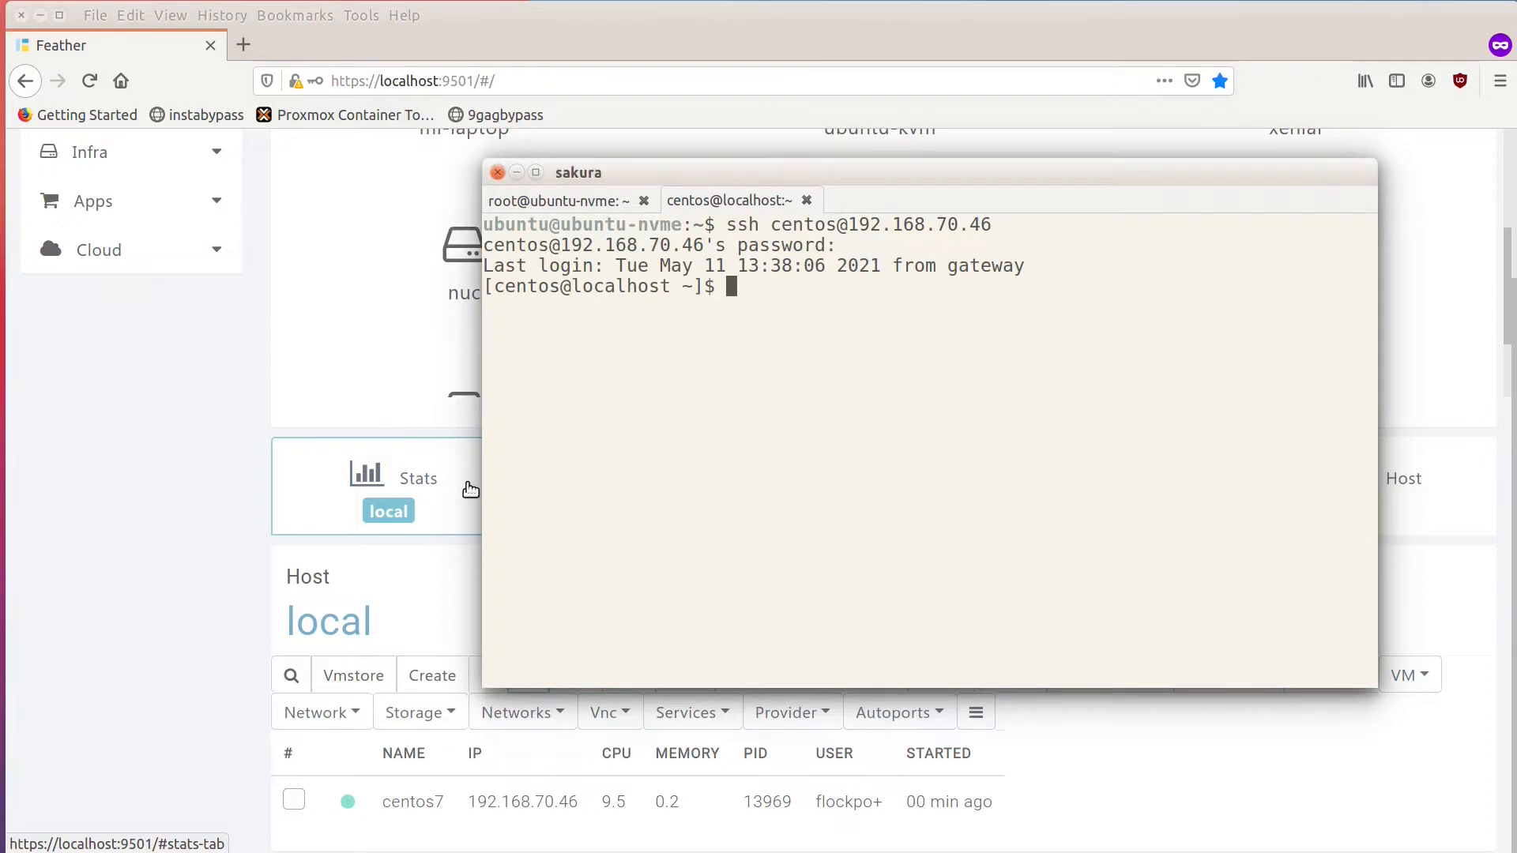
Check the VM's network interfaces with ifconfig and review its listening ports with netstat -tulpn.
type("ifconfig")
key("Return")
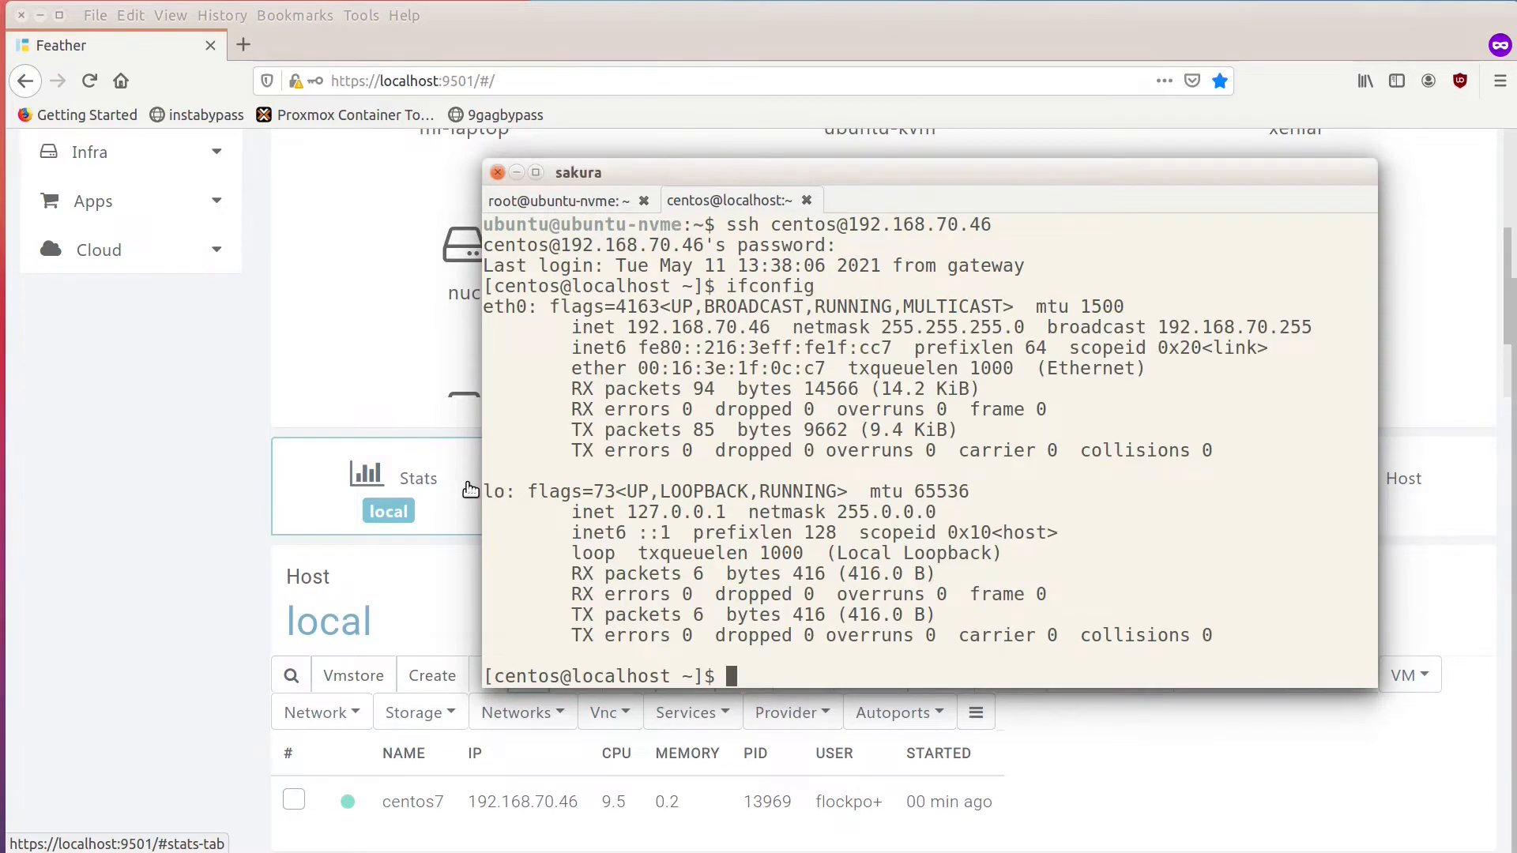
type("netstat -tulpn")
key("Return")
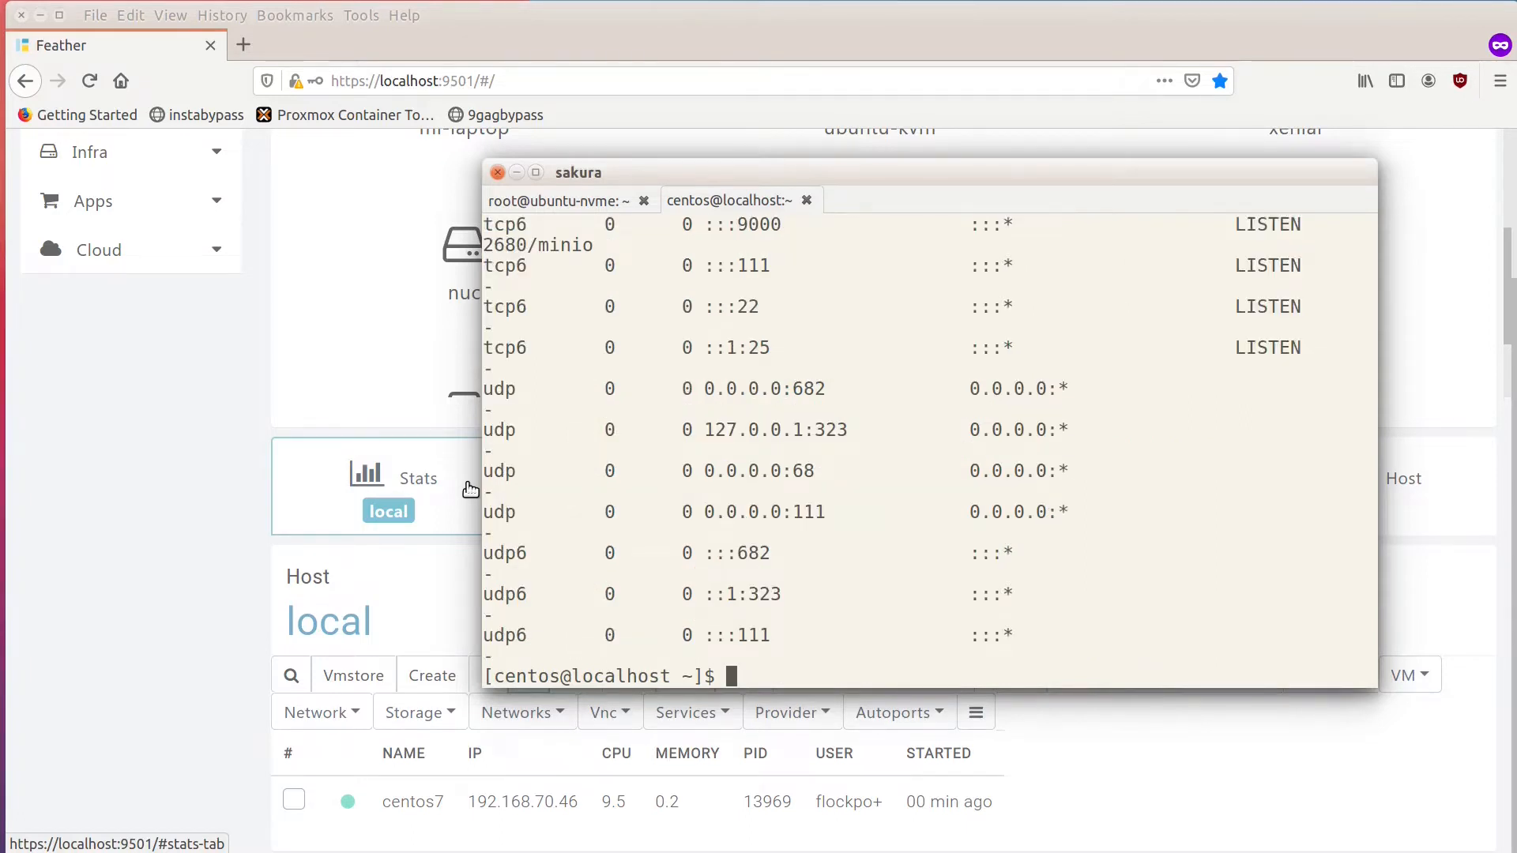
scroll(715, 289, "up", 1)
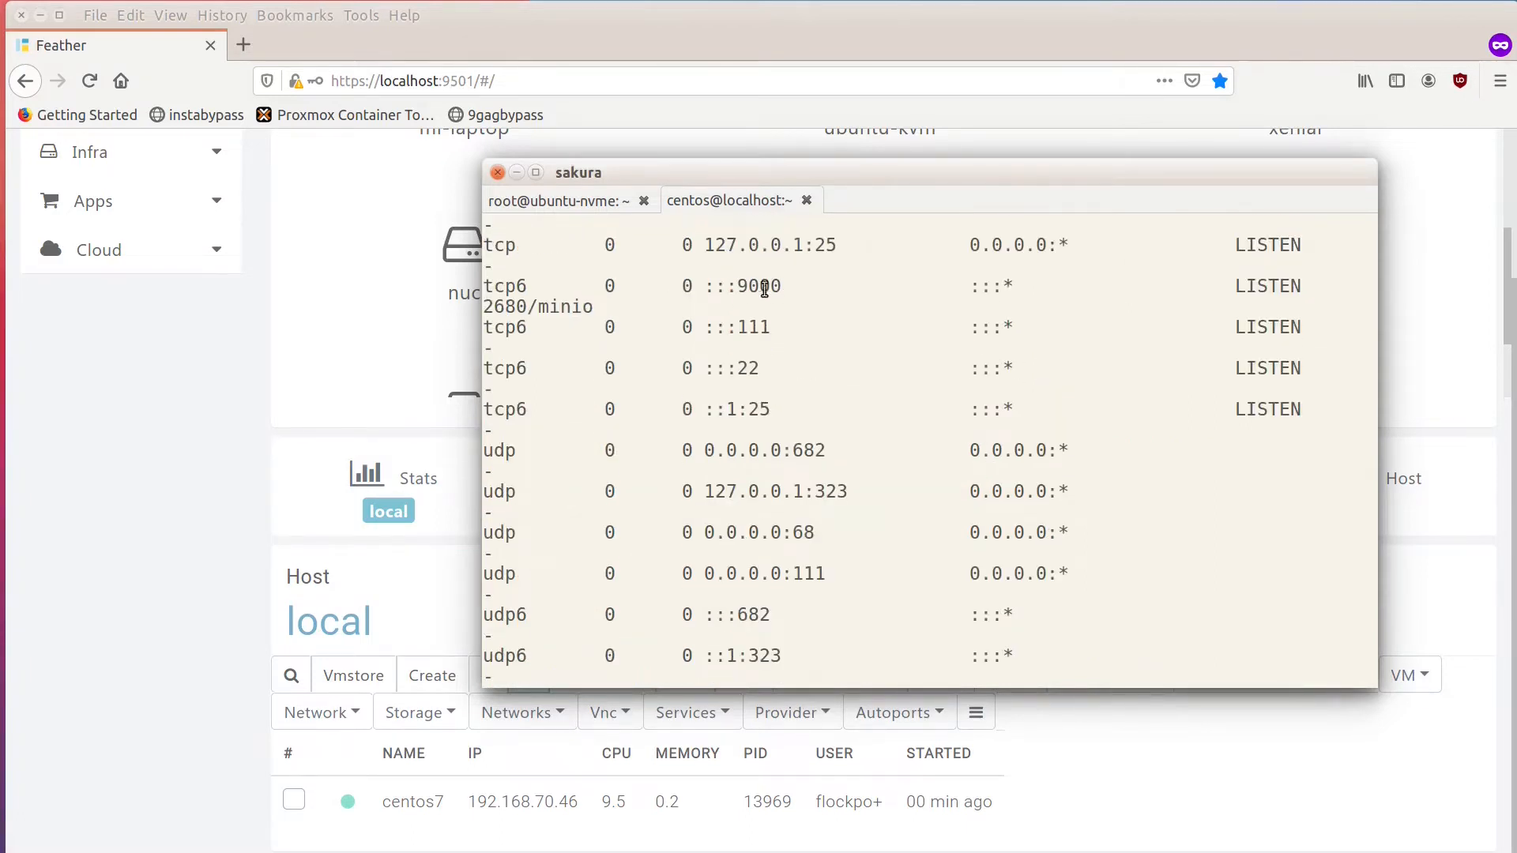
scroll(775, 396, "down", 1)
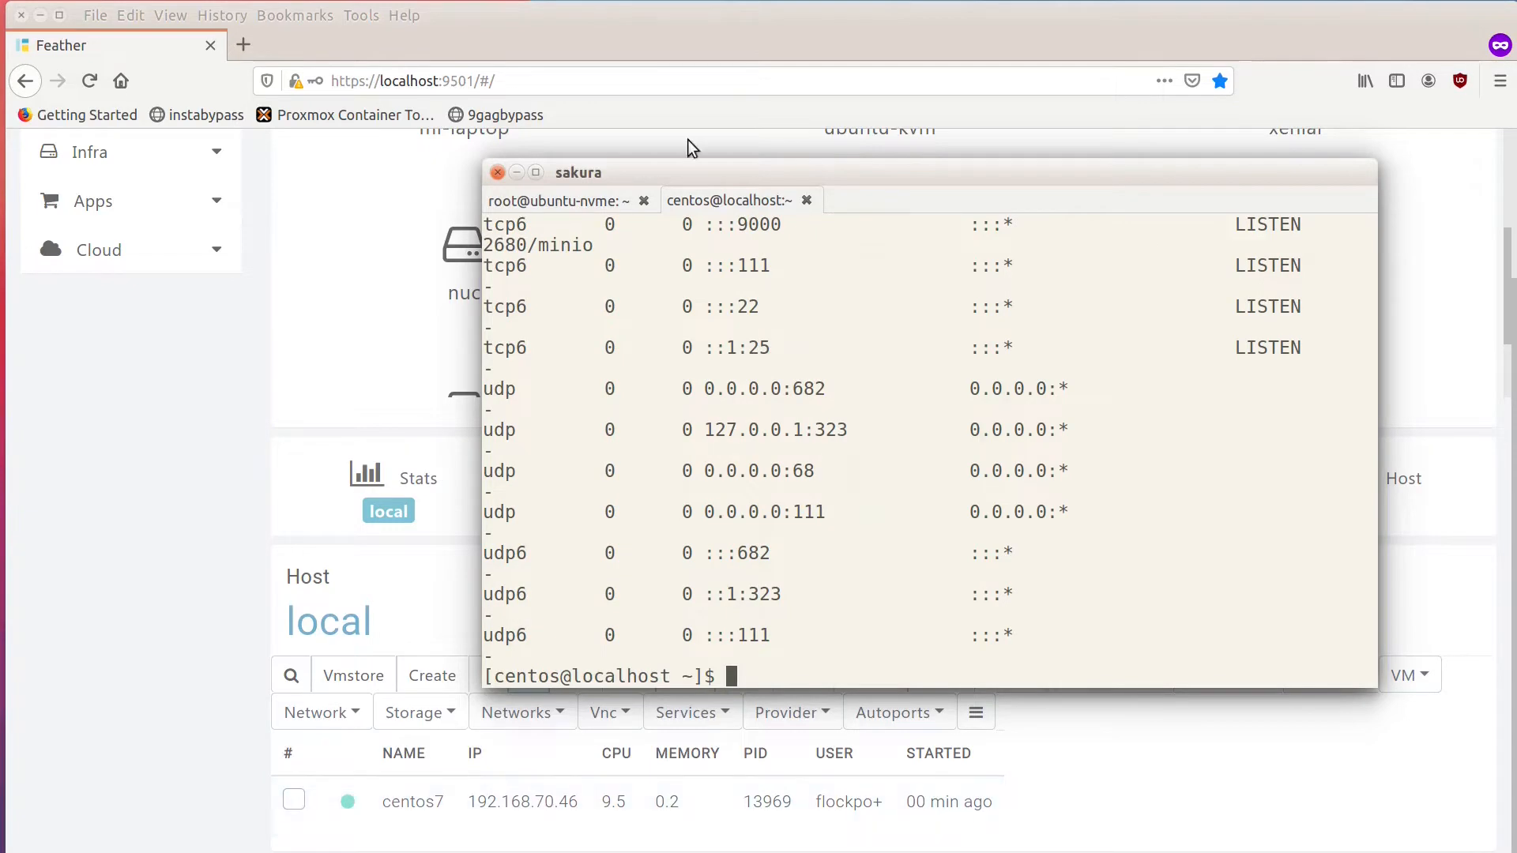
Switch to Firefox, open a new tab and copy the centos7 VM's IP address from the Feather running VM list.
left_click(244, 49)
left_click(243, 45)
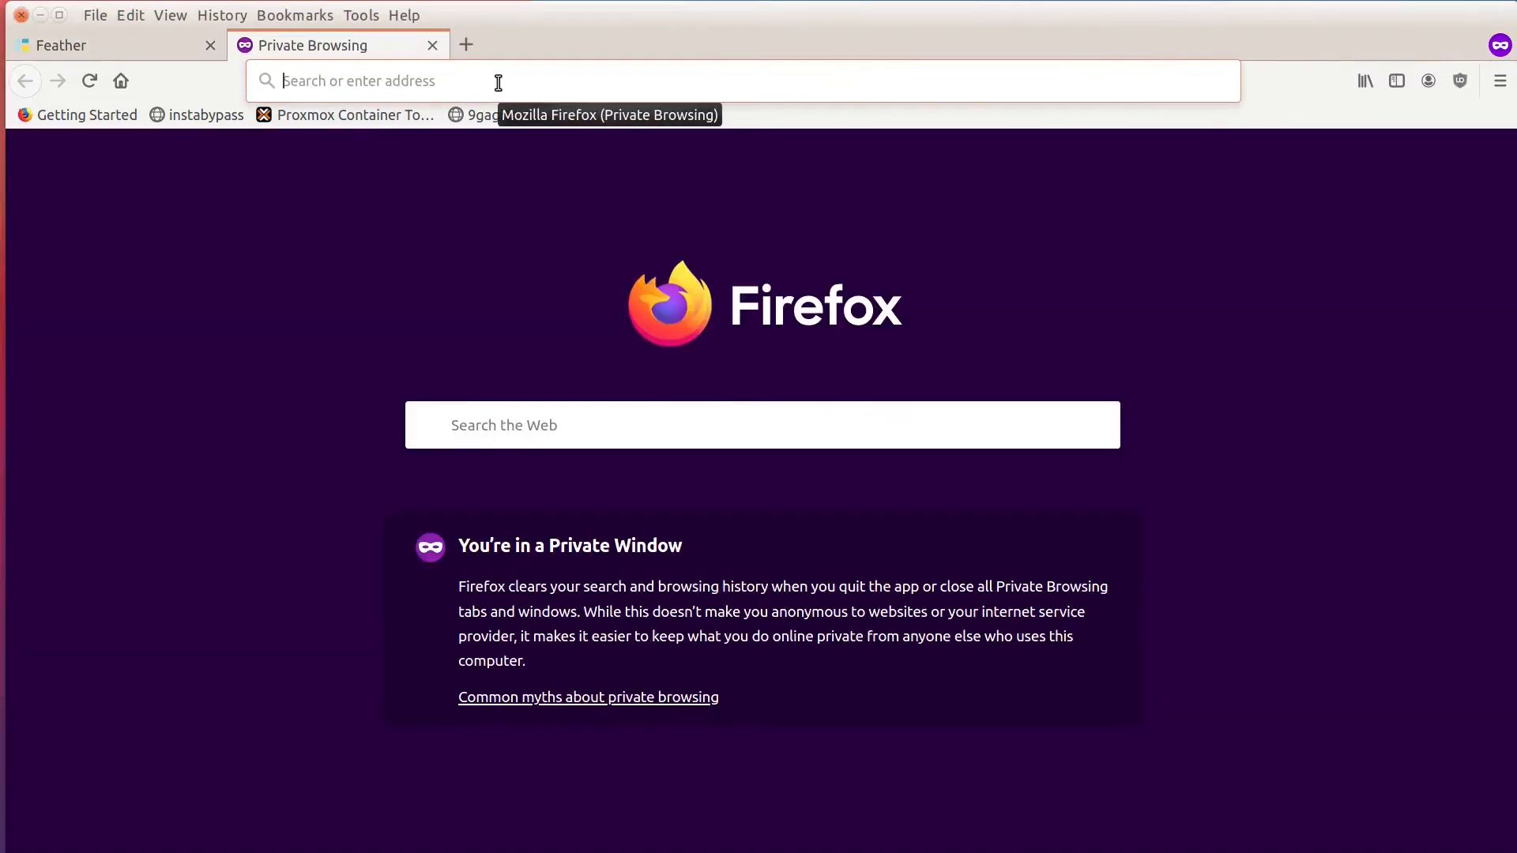
left_click(126, 40)
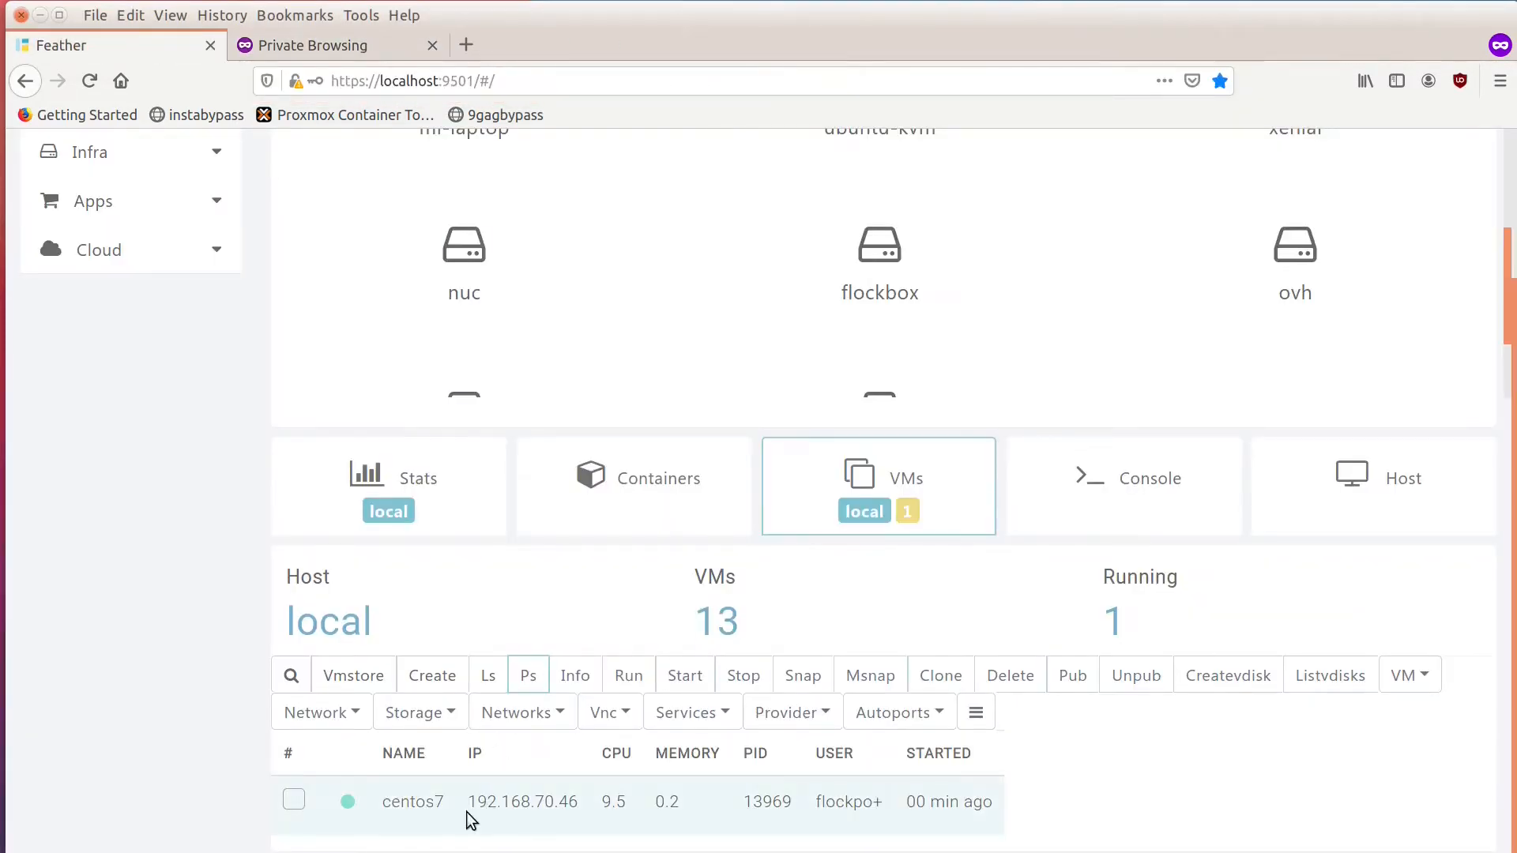
left_click_drag(466, 808, 581, 793)
right_click(580, 792)
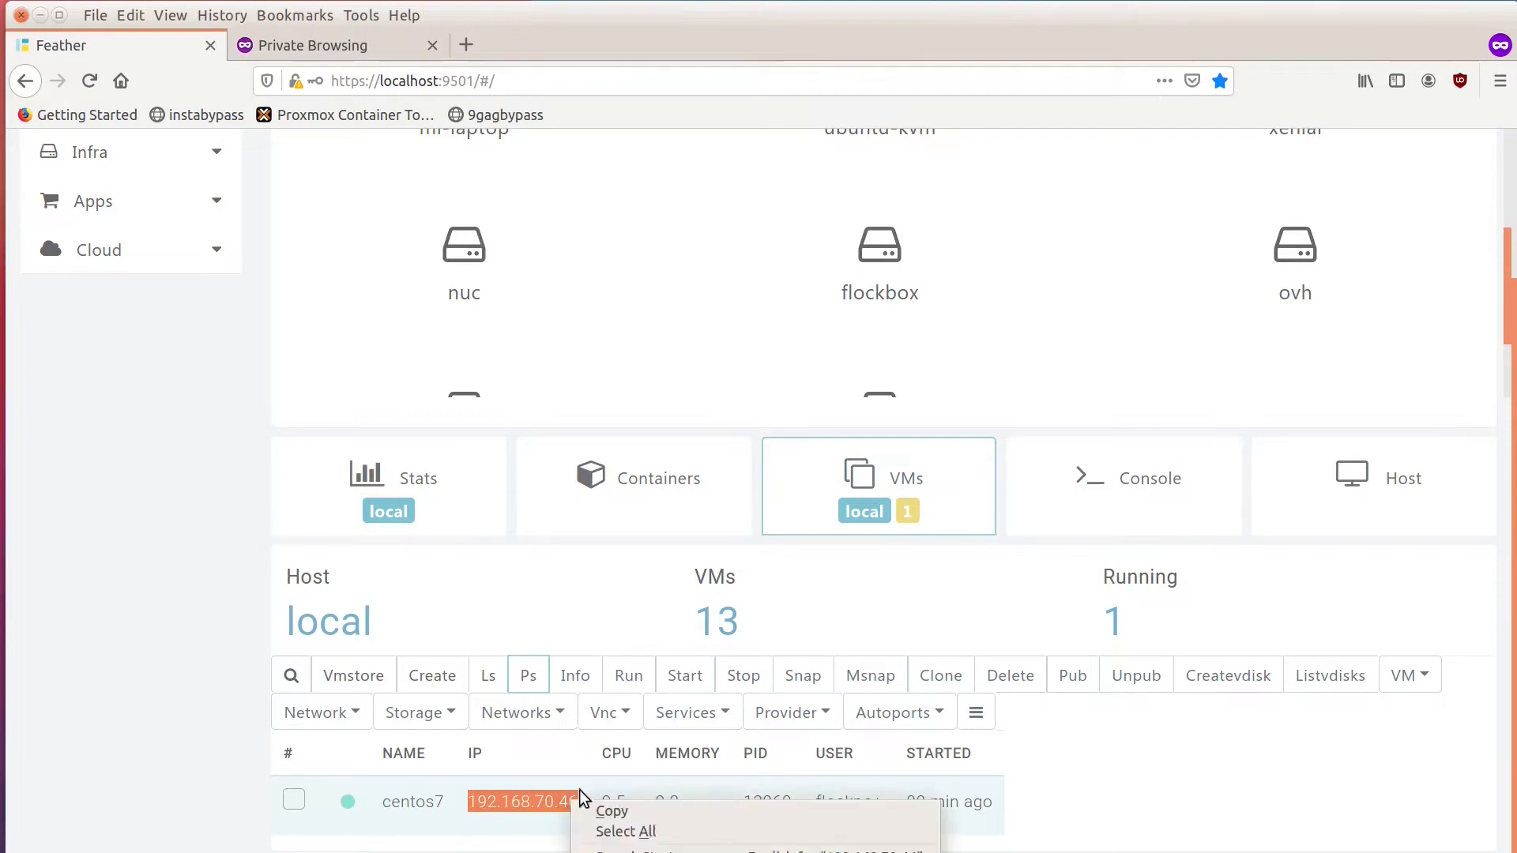
left_click(612, 811)
Load the copied IP address with port 9000 in the new tab.
left_click(312, 51)
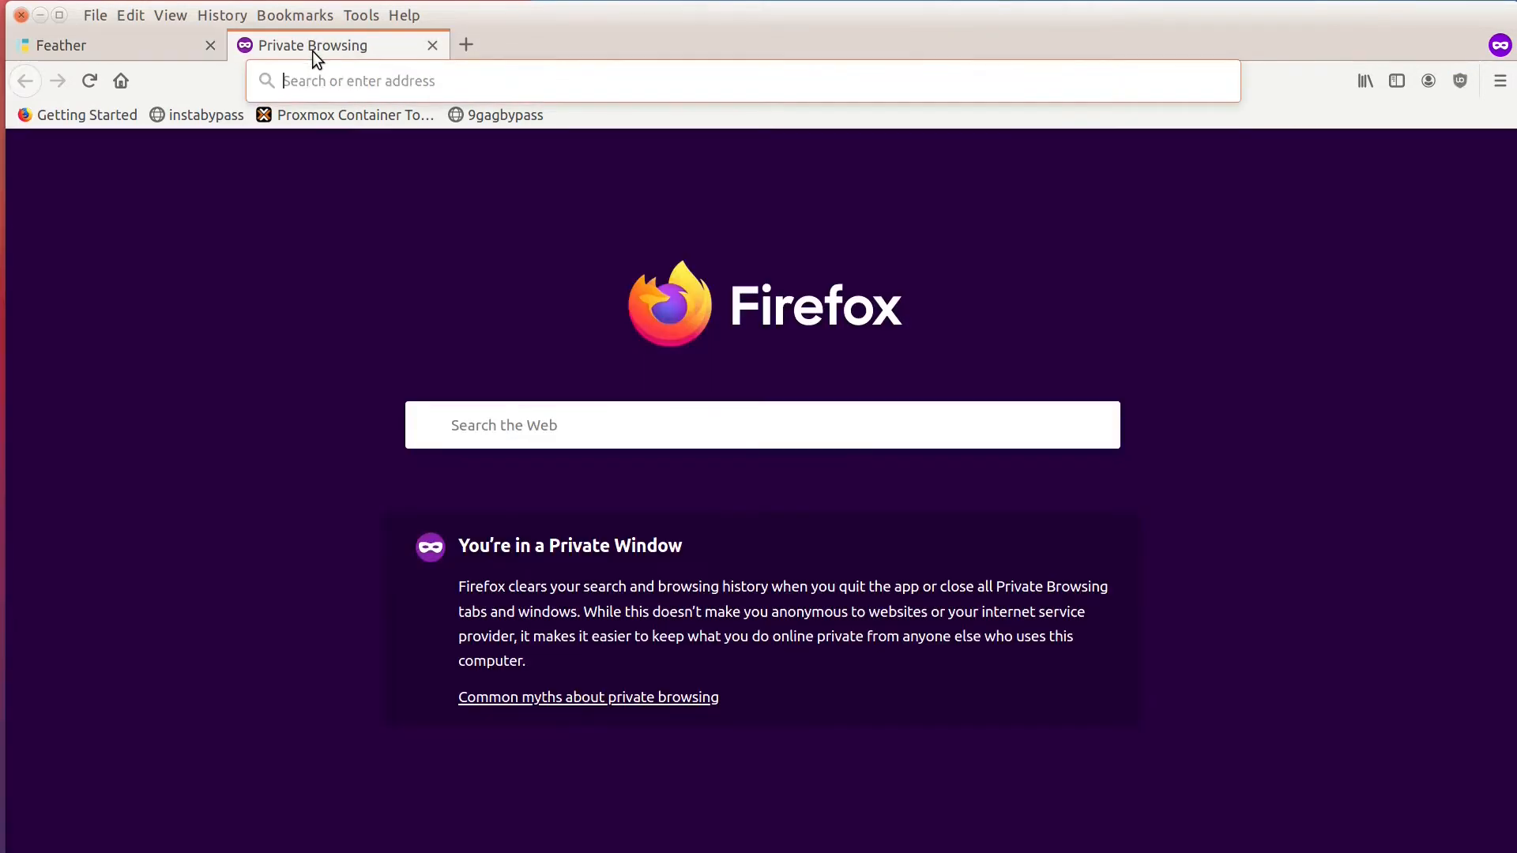
key("ctrl+v")
type(":90")
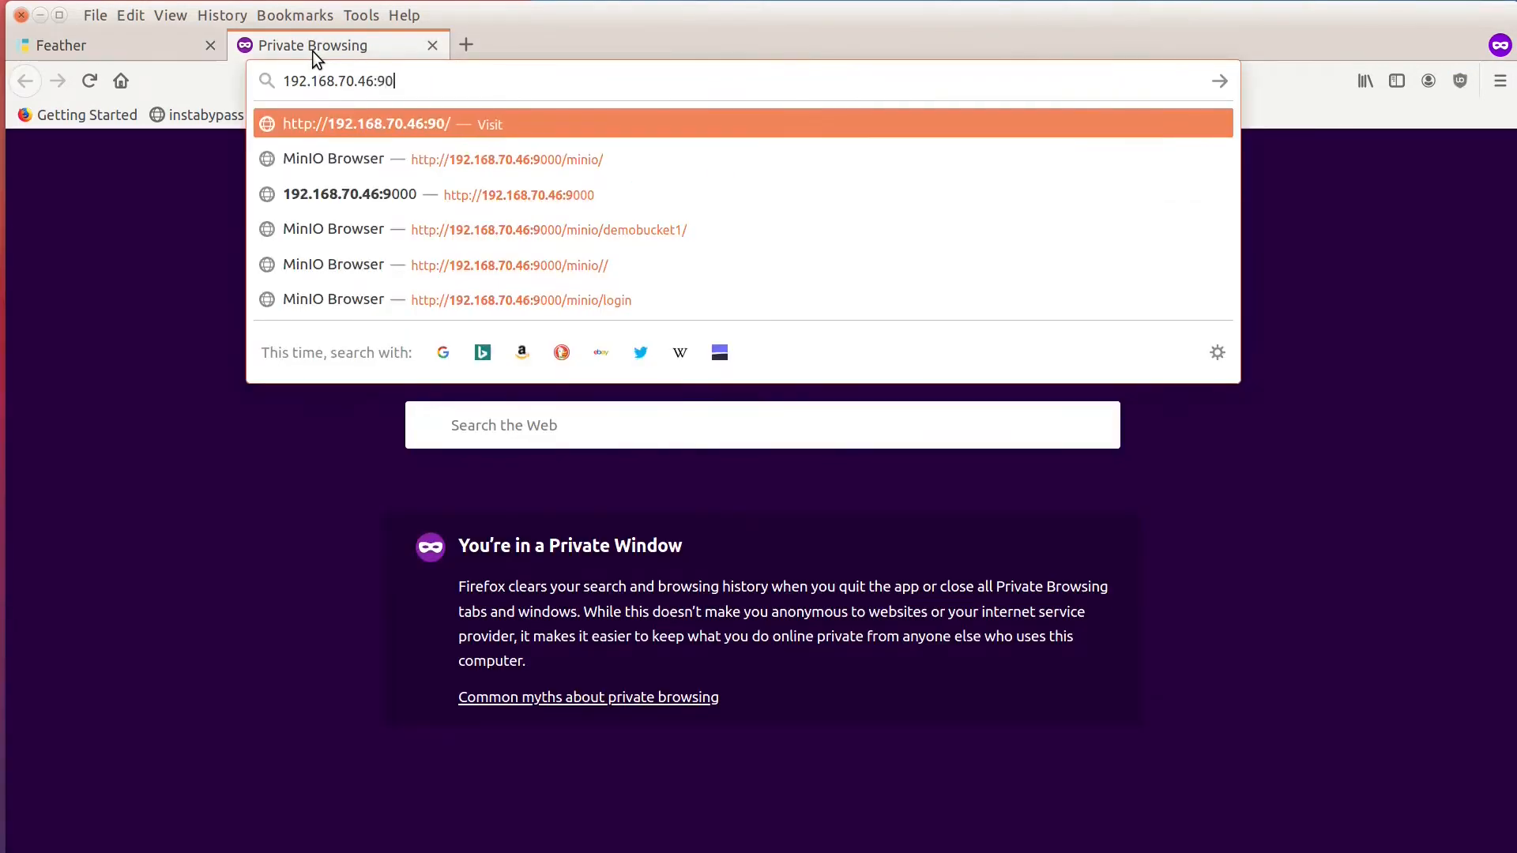
type("00")
key("Return")
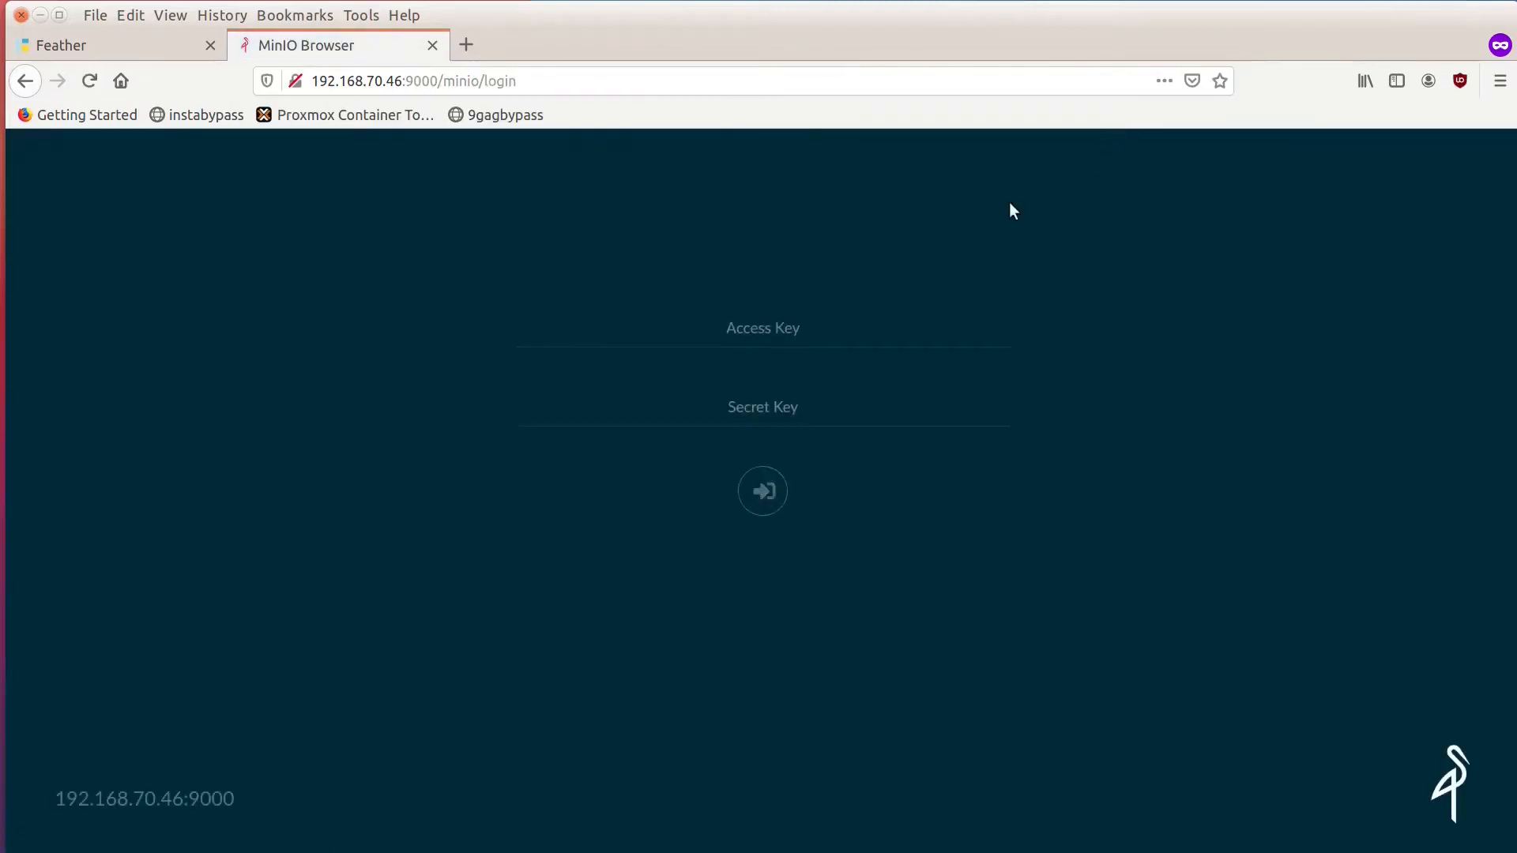
Log in to the MinIO Browser by entering the access key and the secret key.
key("alt+Tab")
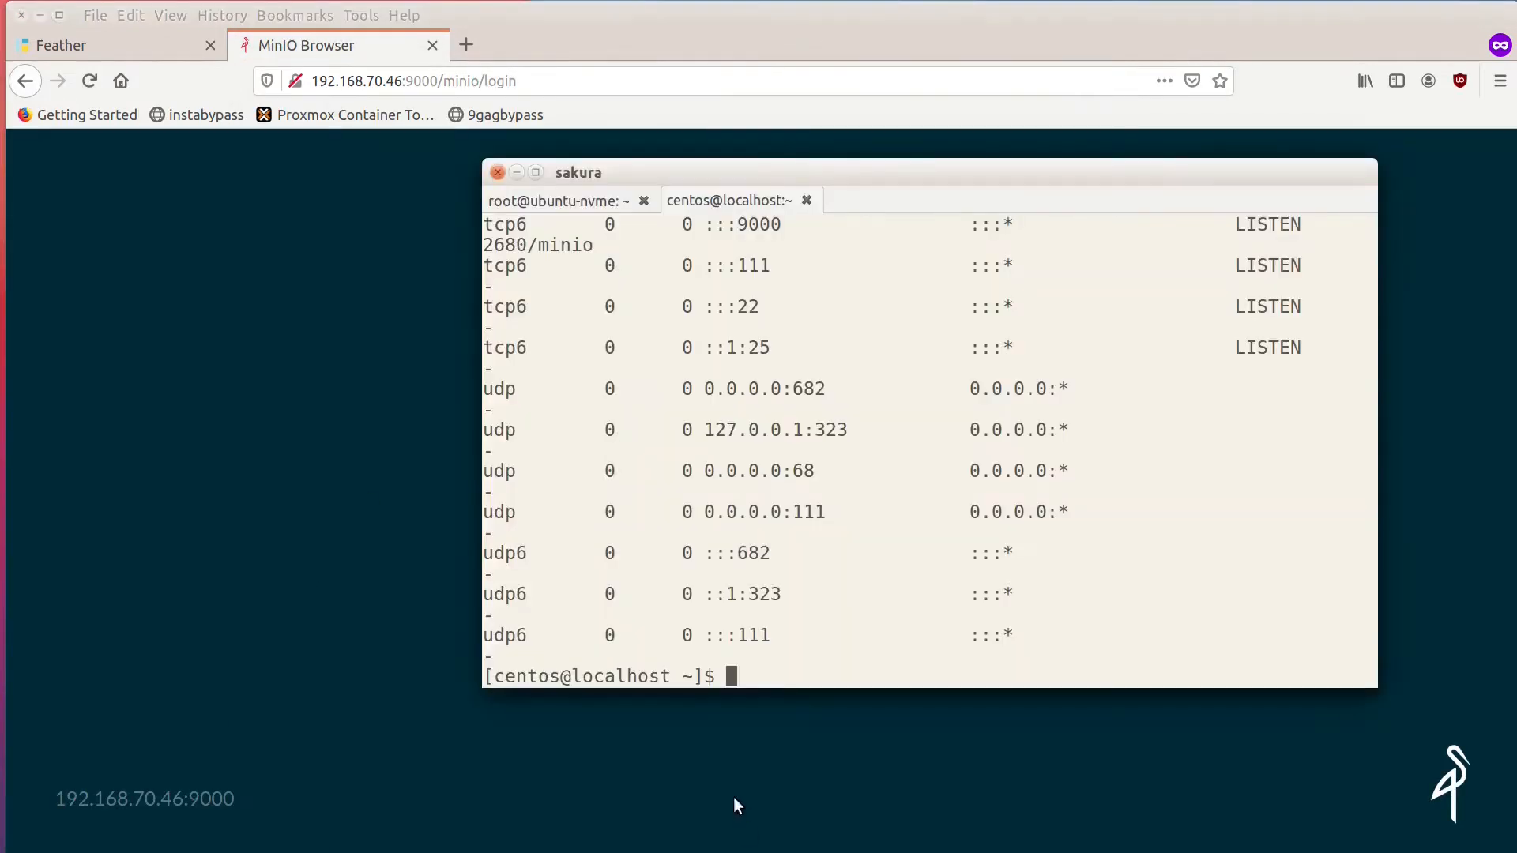
left_click(342, 363)
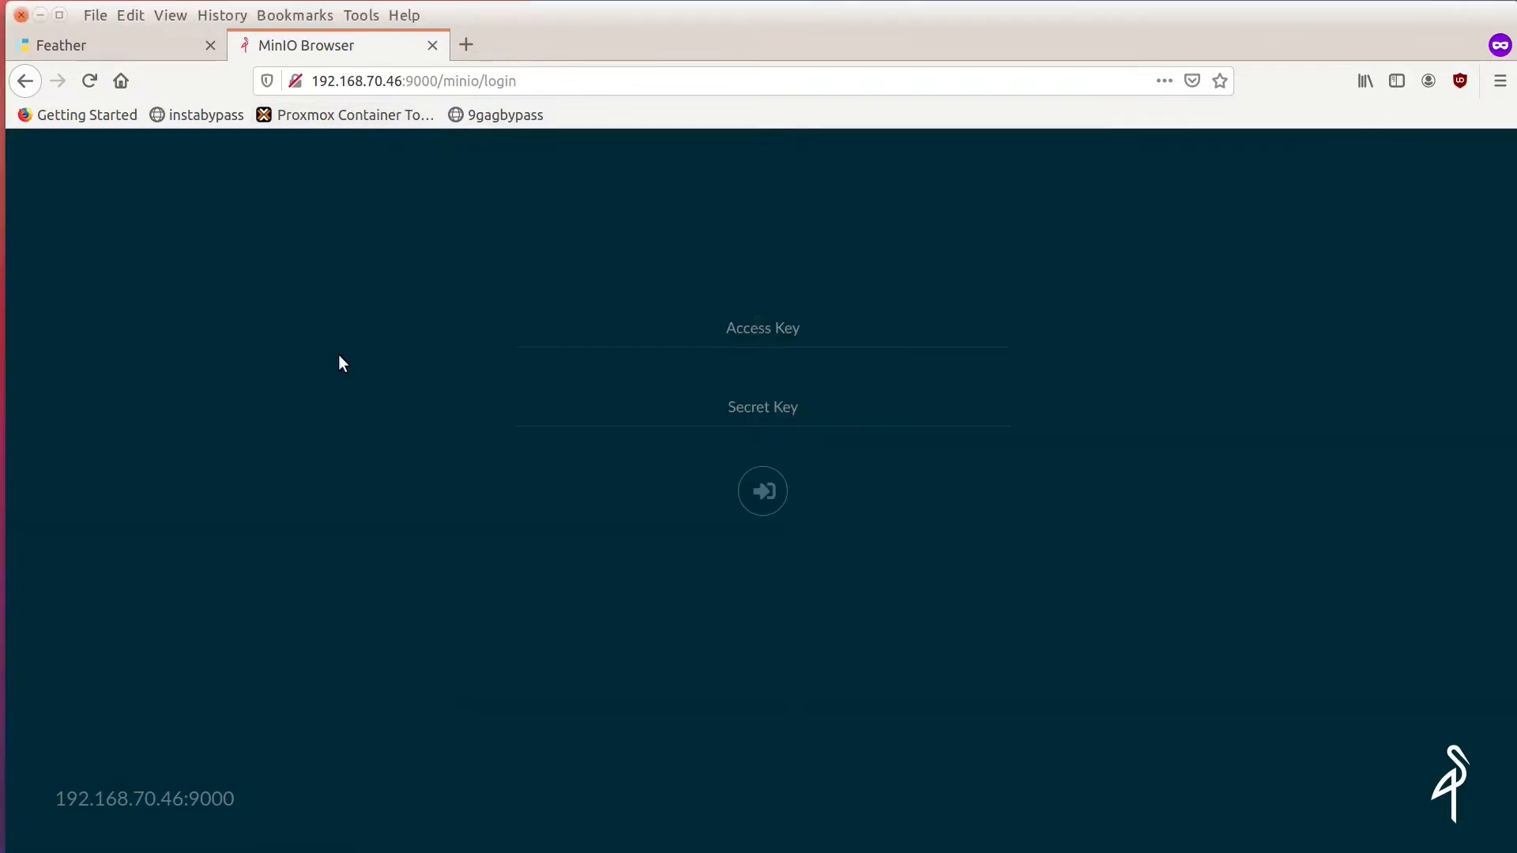
left_click(754, 326)
type("admin")
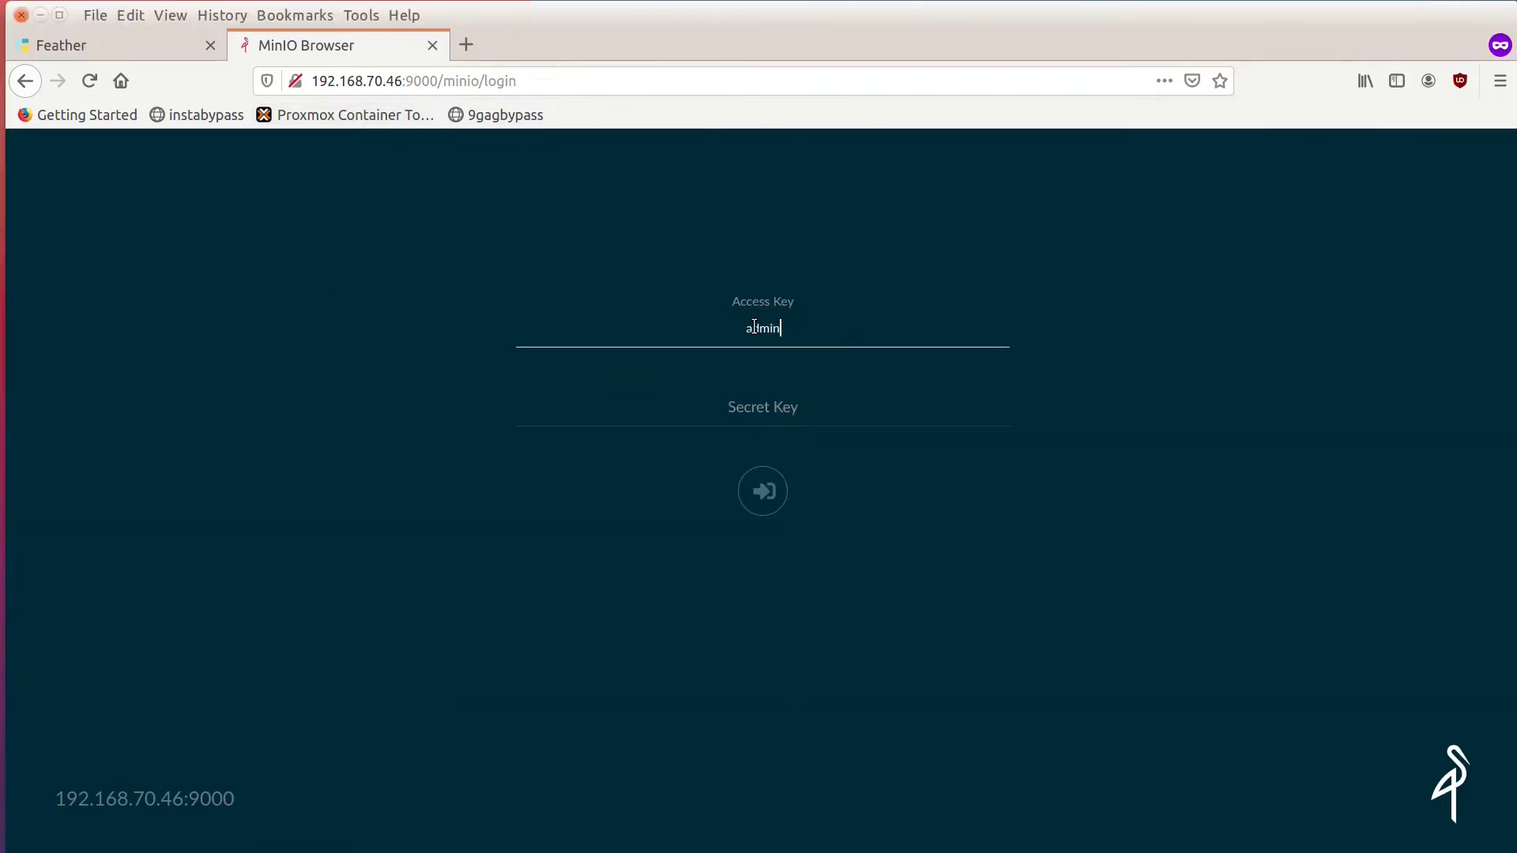
key("Tab")
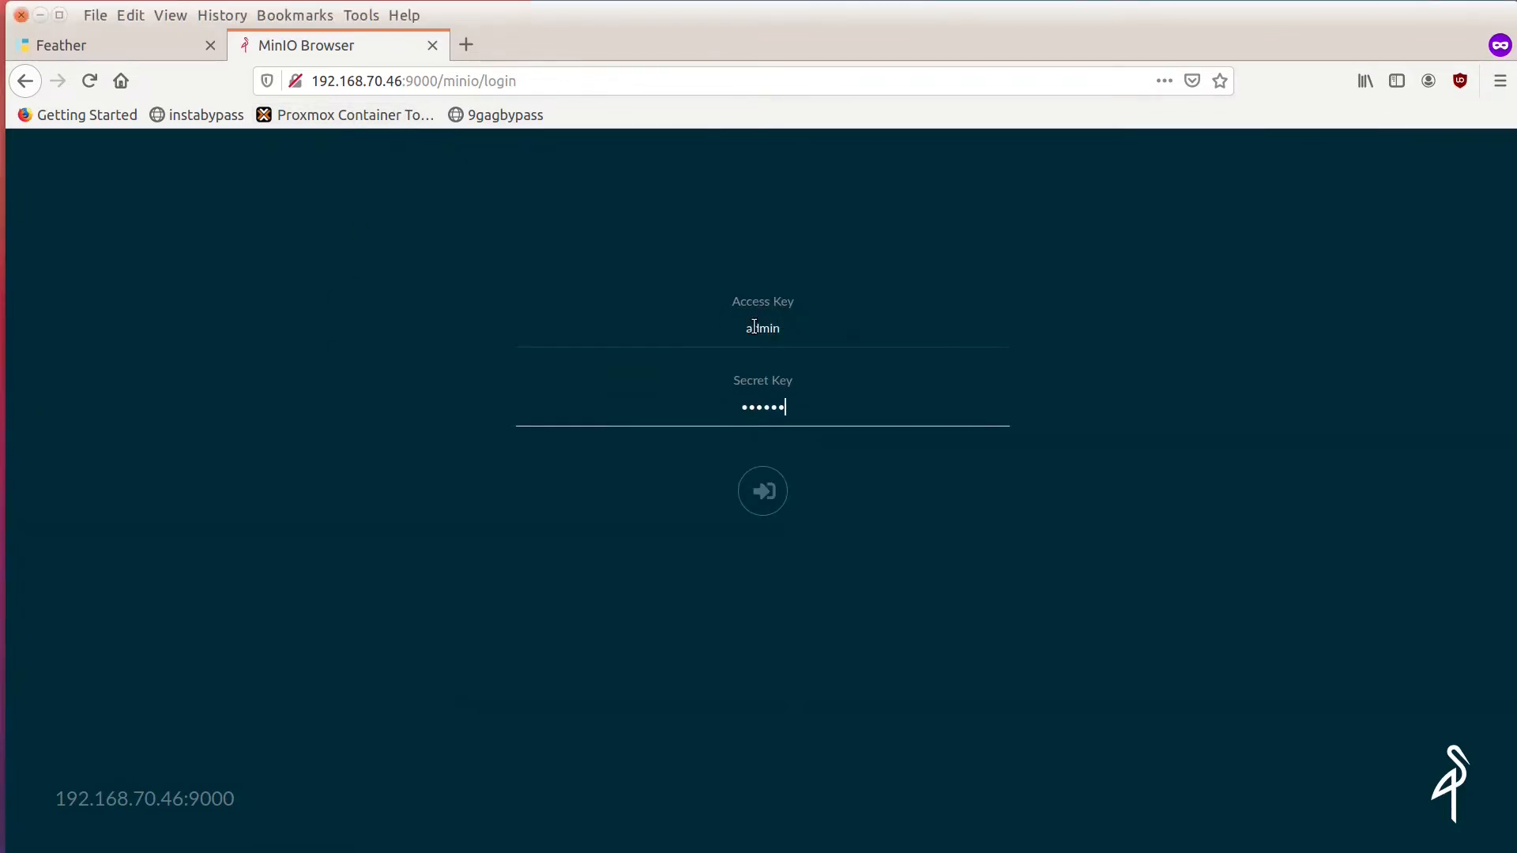
key("Return")
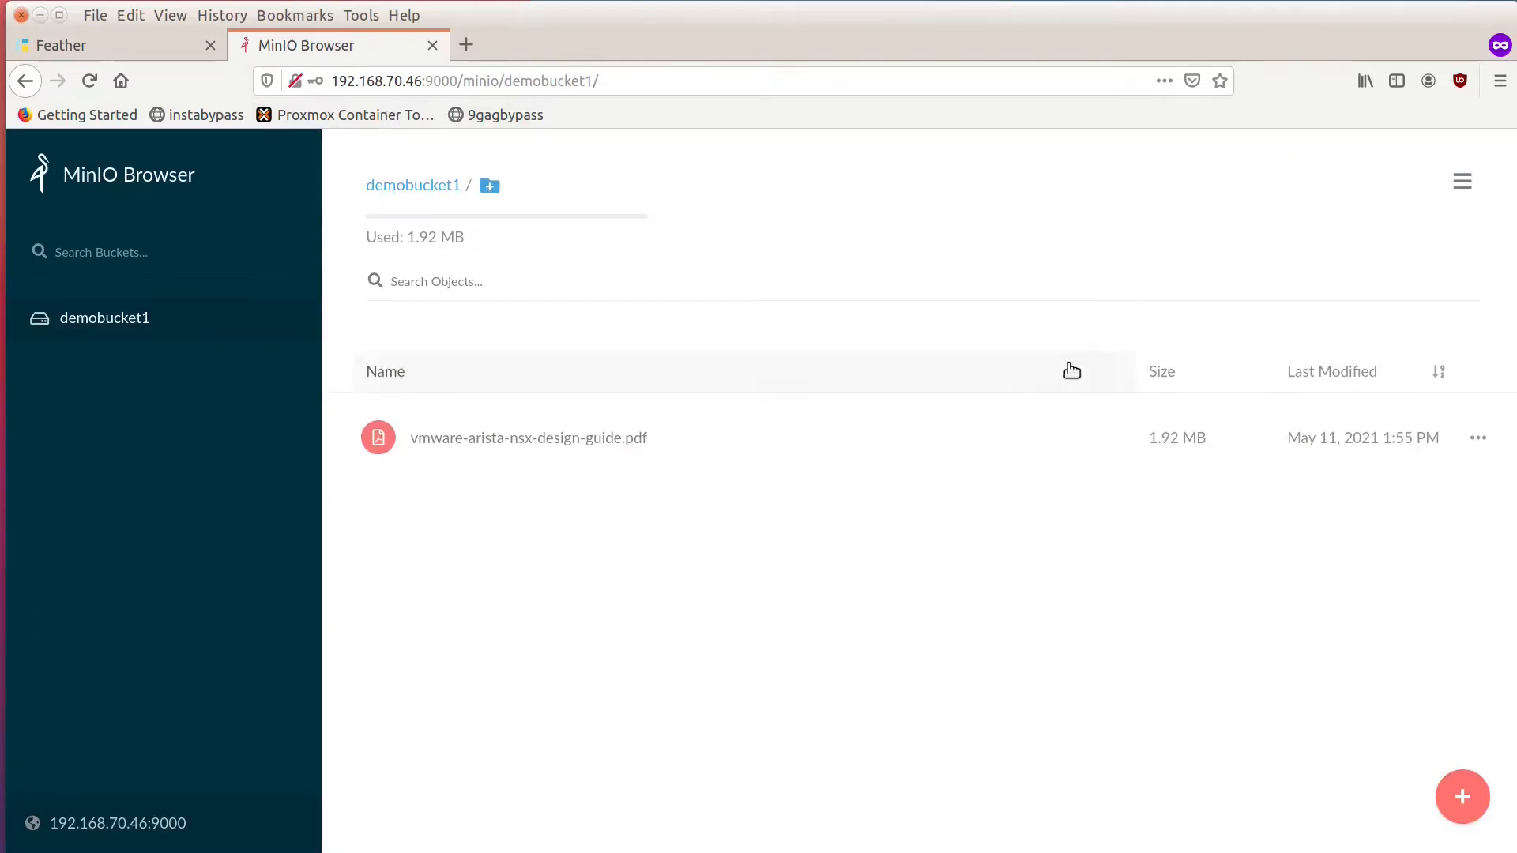
Upload flockport-0.9.7-dev-tcs.tar.gz from Downloads to demobucket1.
left_click(1464, 807)
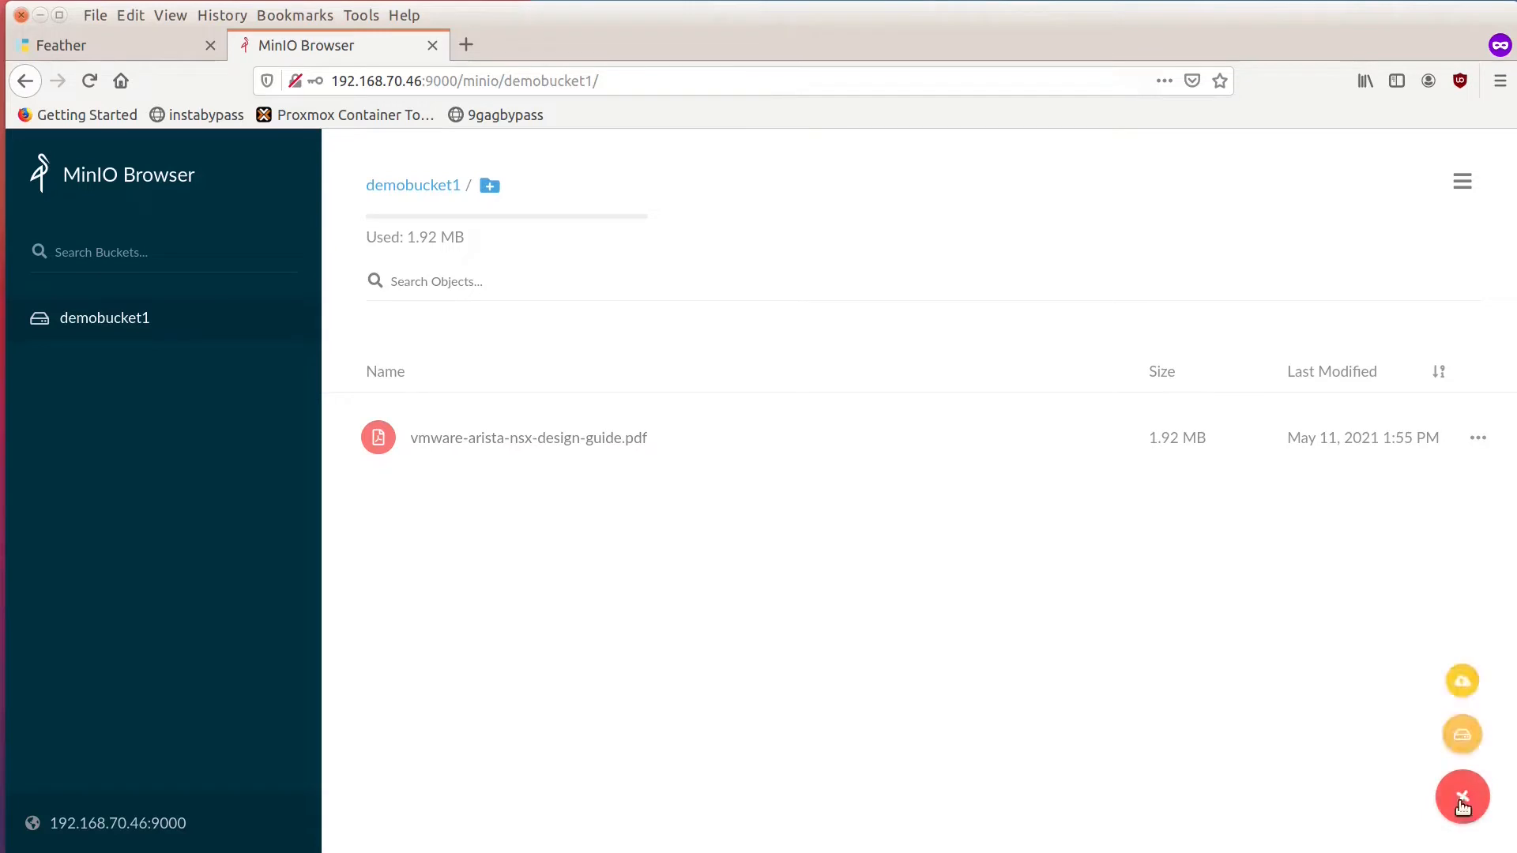
left_click(1460, 685)
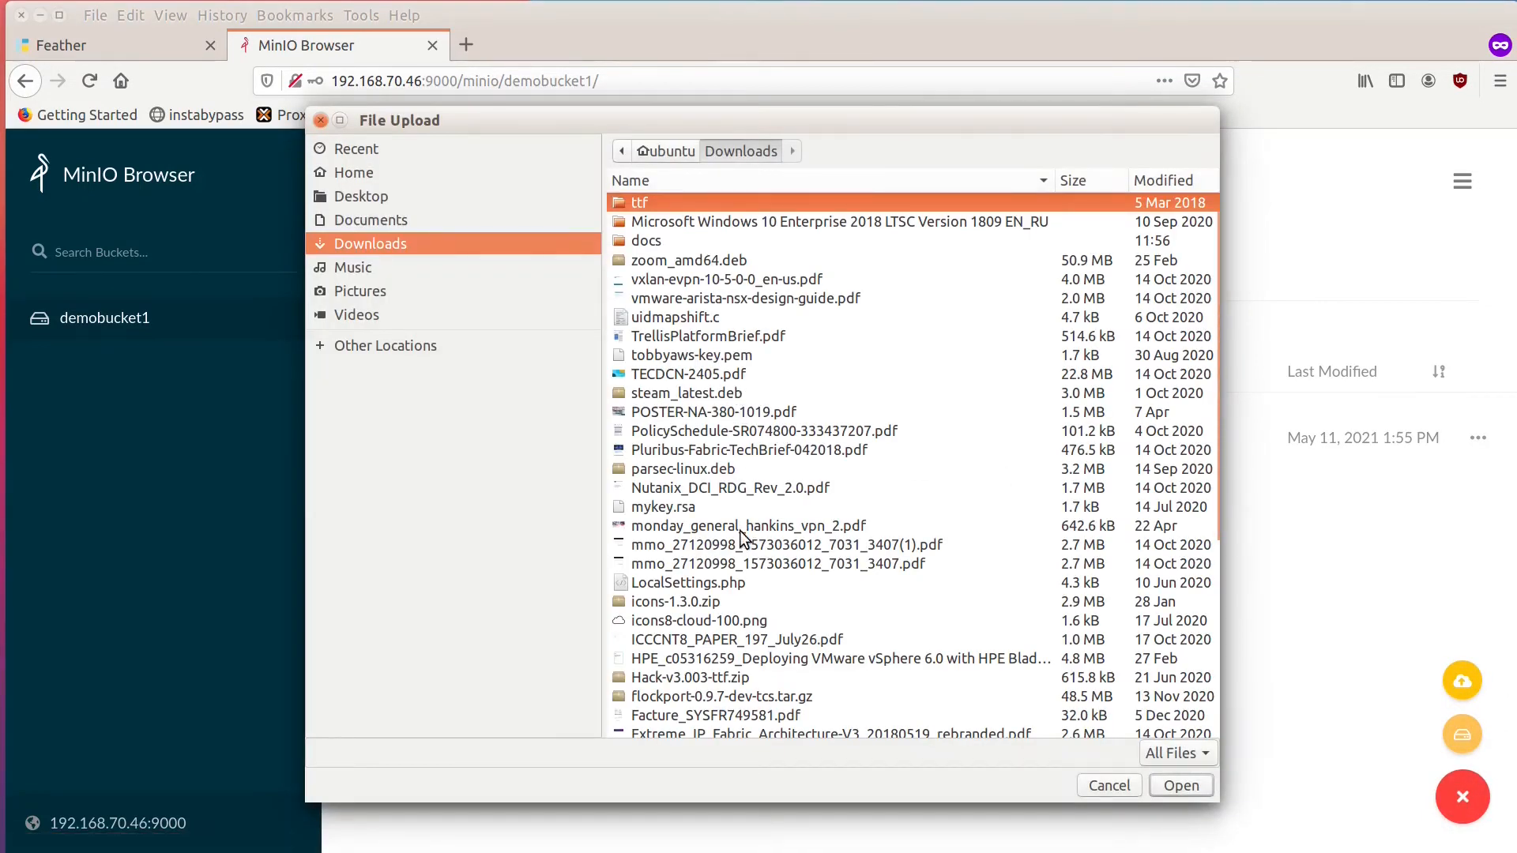
left_click(743, 697)
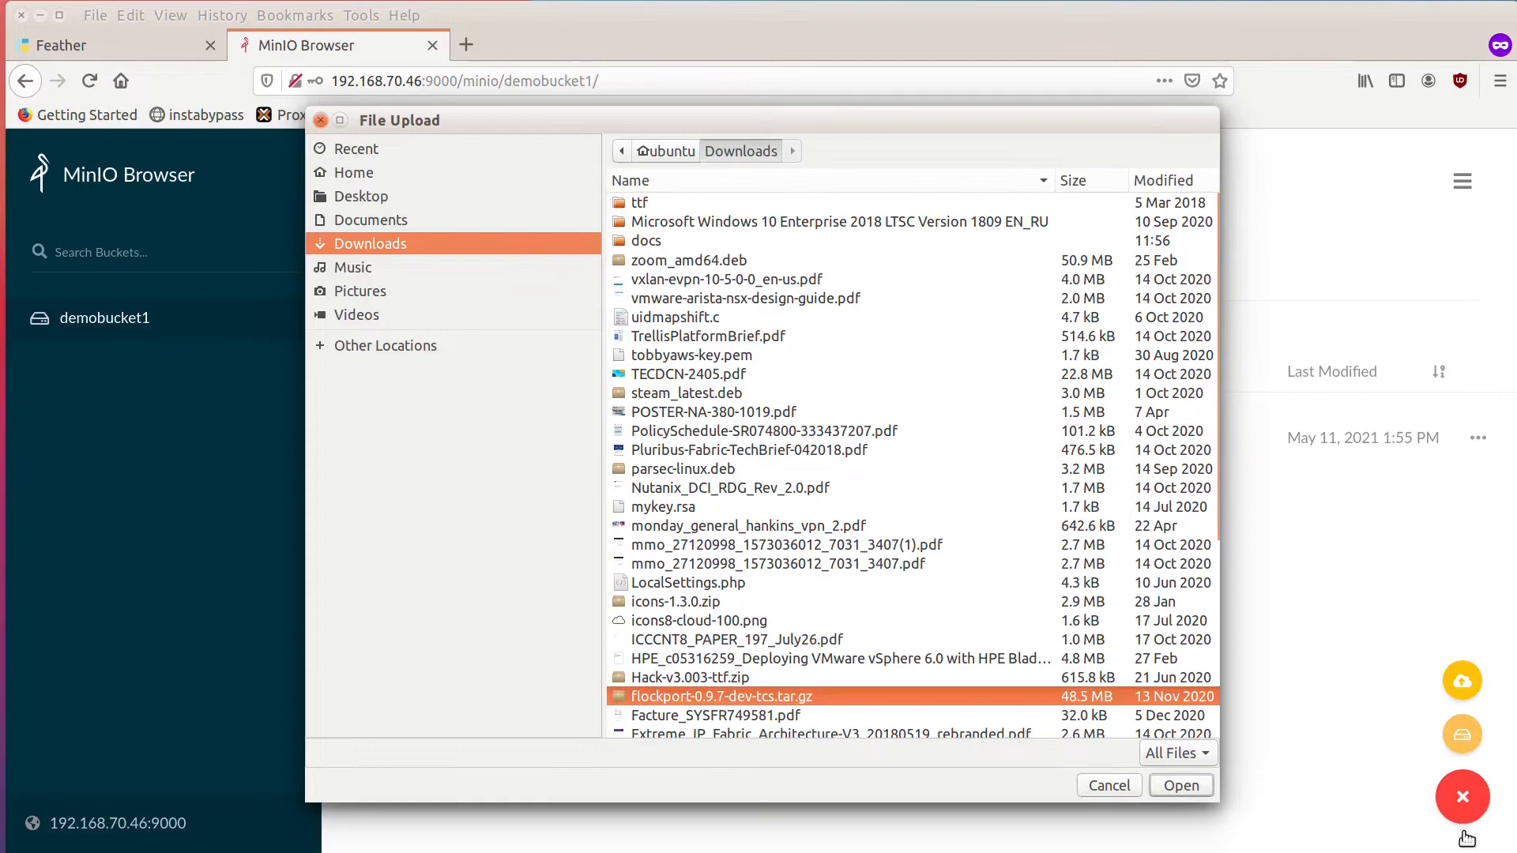
left_click(1192, 782)
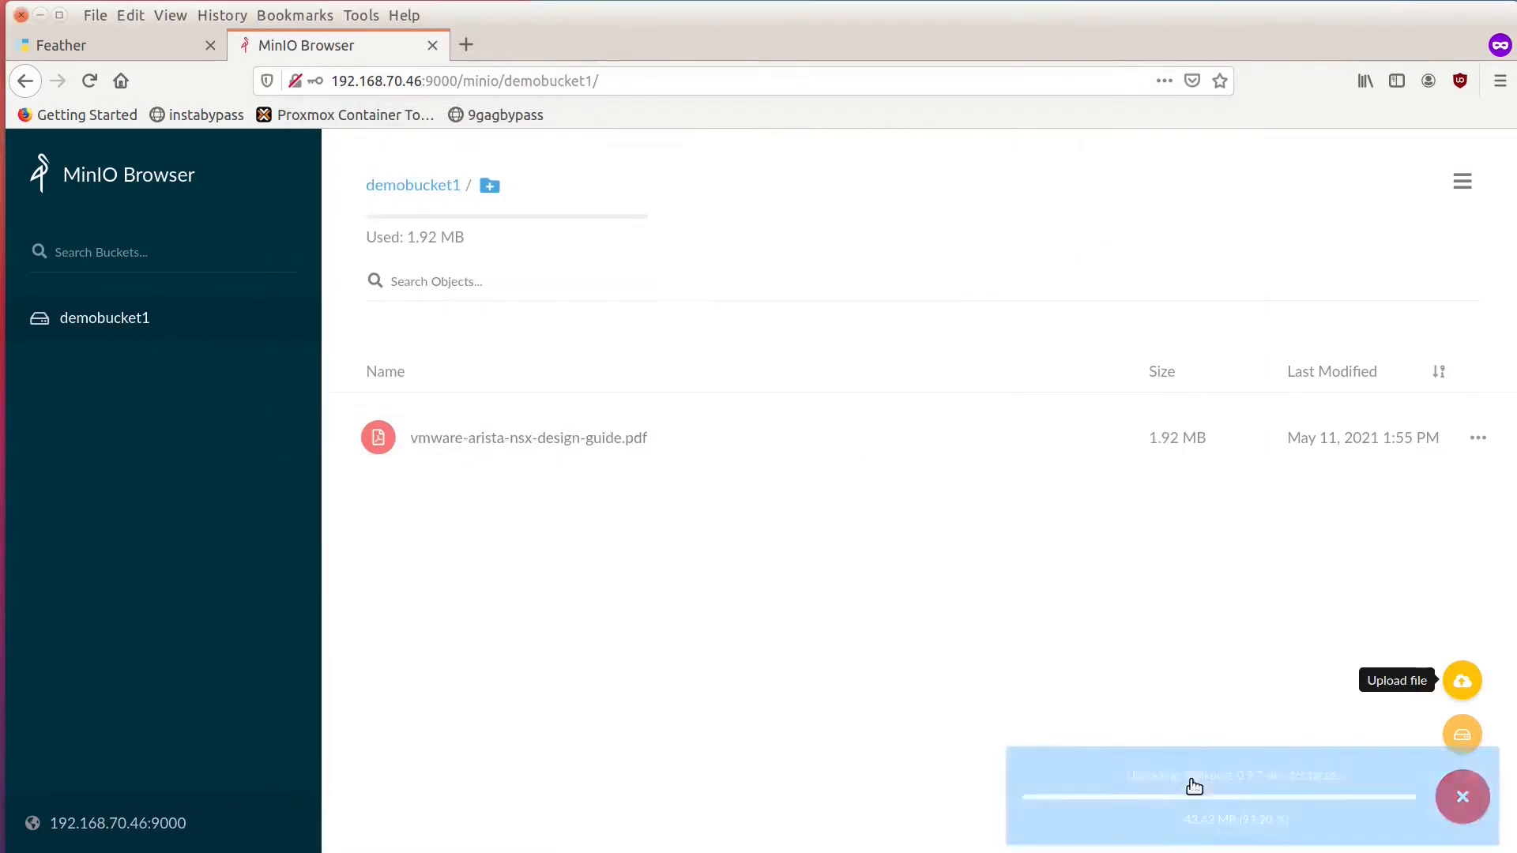
Upload Data Center Deployment with EVPNVXLAN.pdf from Downloads to demobucket1.
left_click(1462, 681)
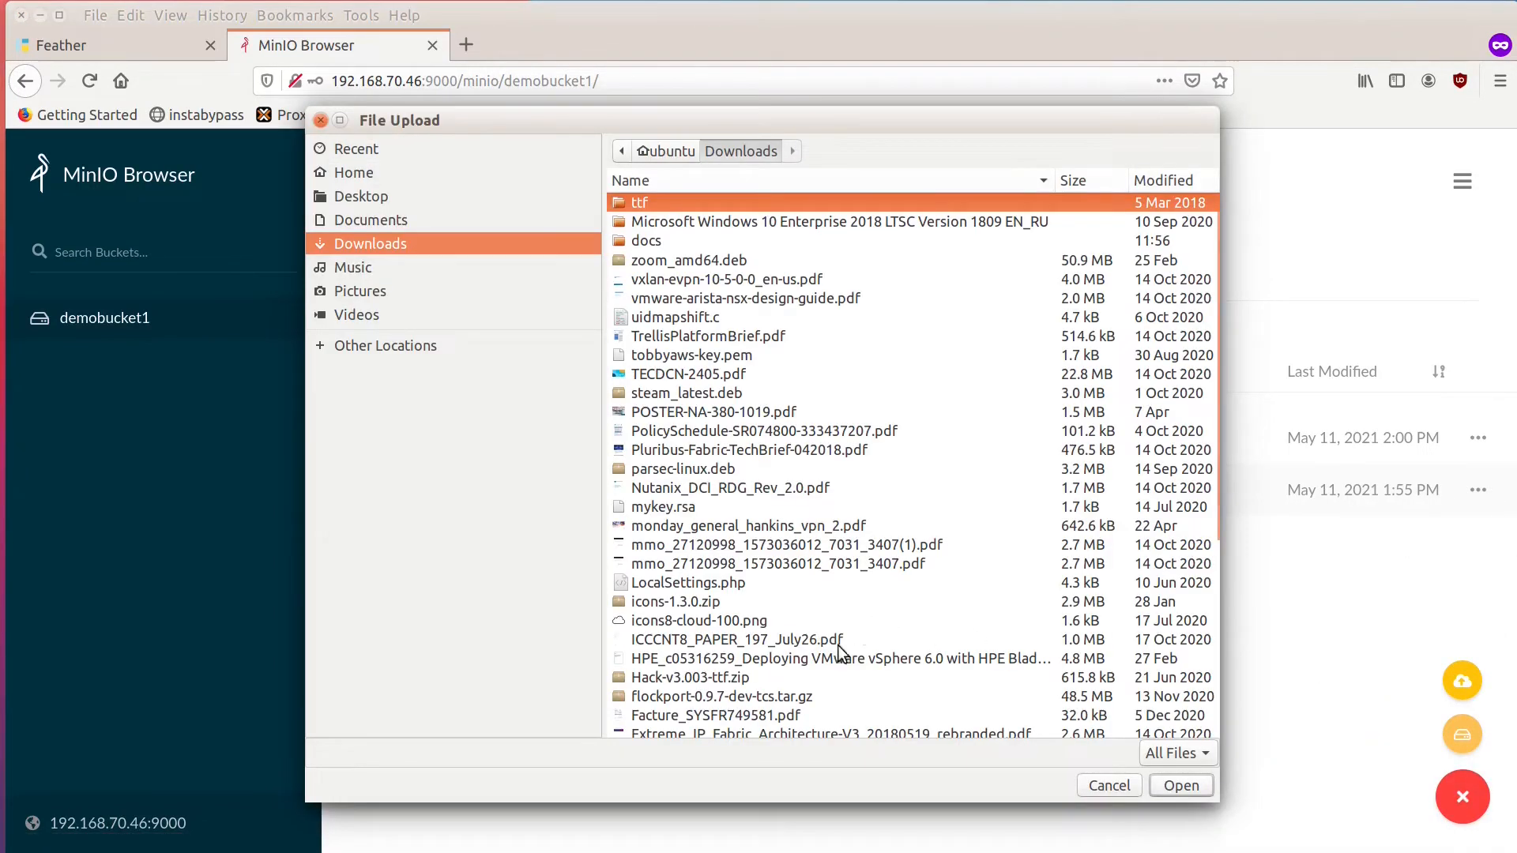
scroll(815, 672, "down", 5)
left_click(814, 667)
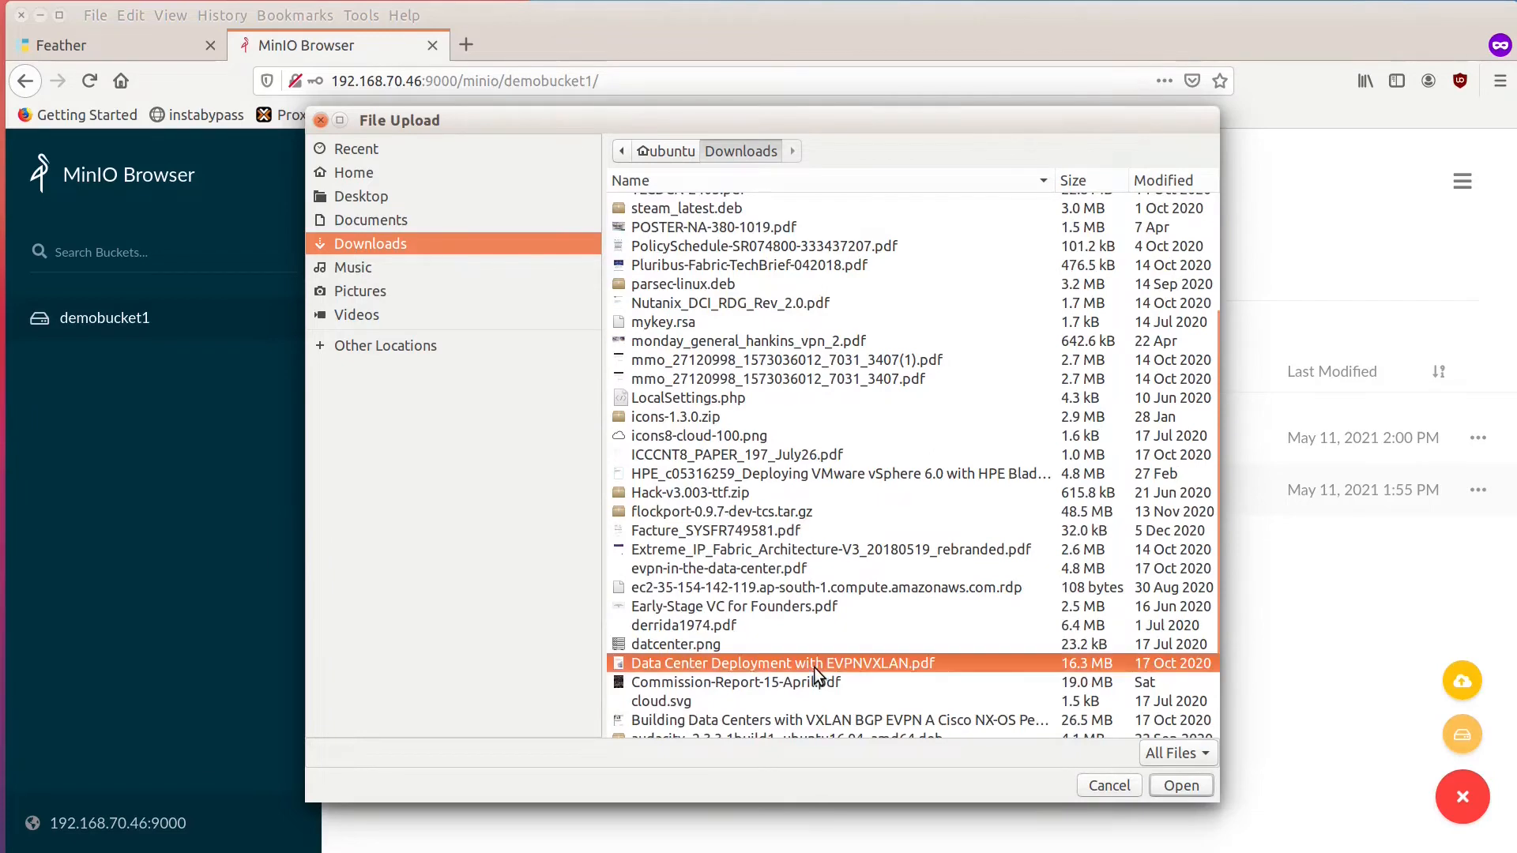
left_click(1185, 784)
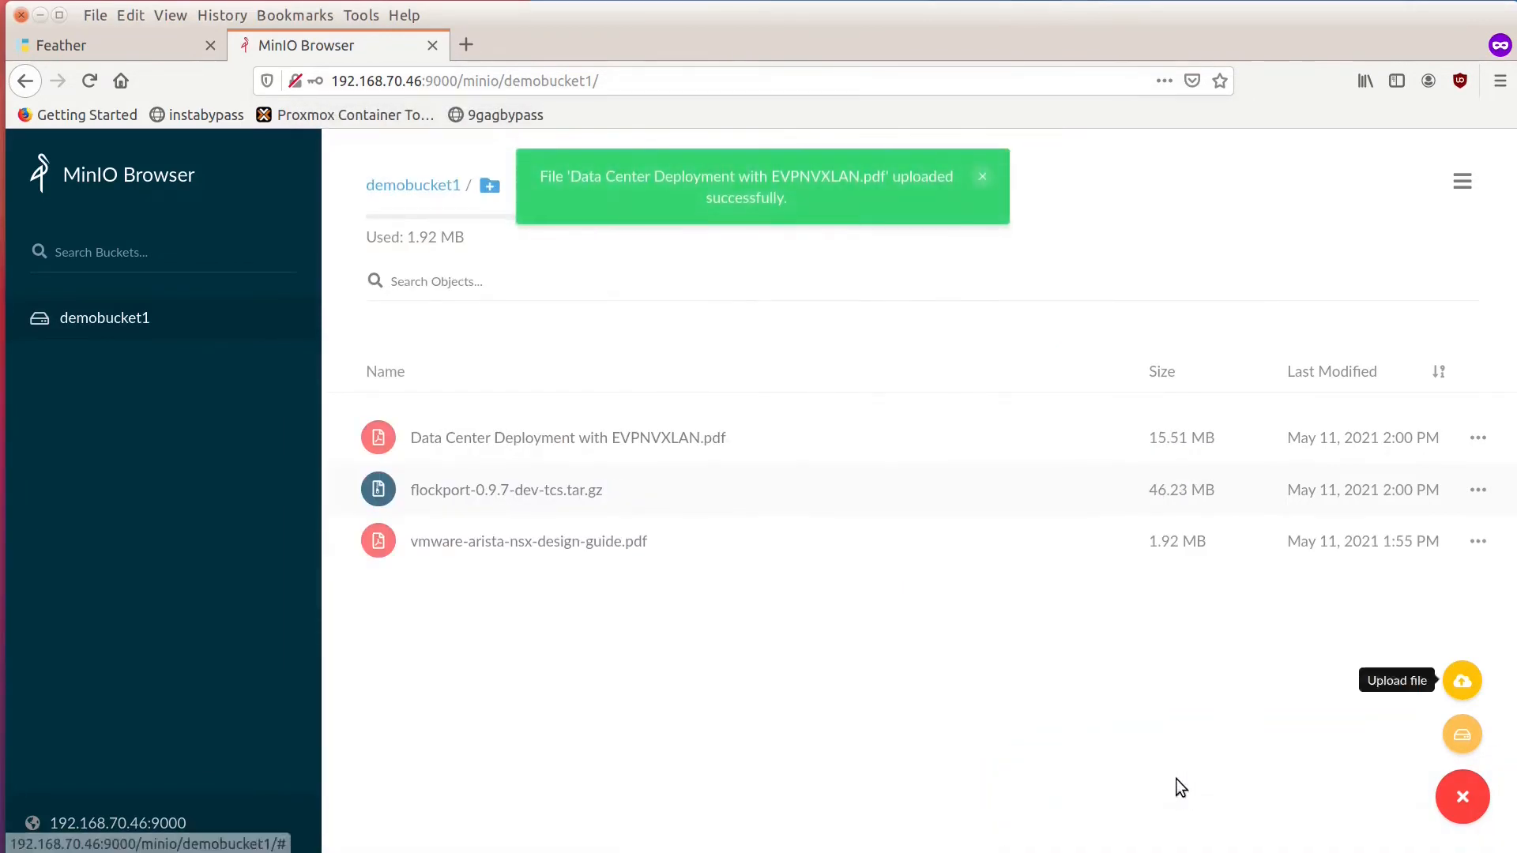
Create a new bucket named demobucket2.
left_click(1462, 733)
type("demo")
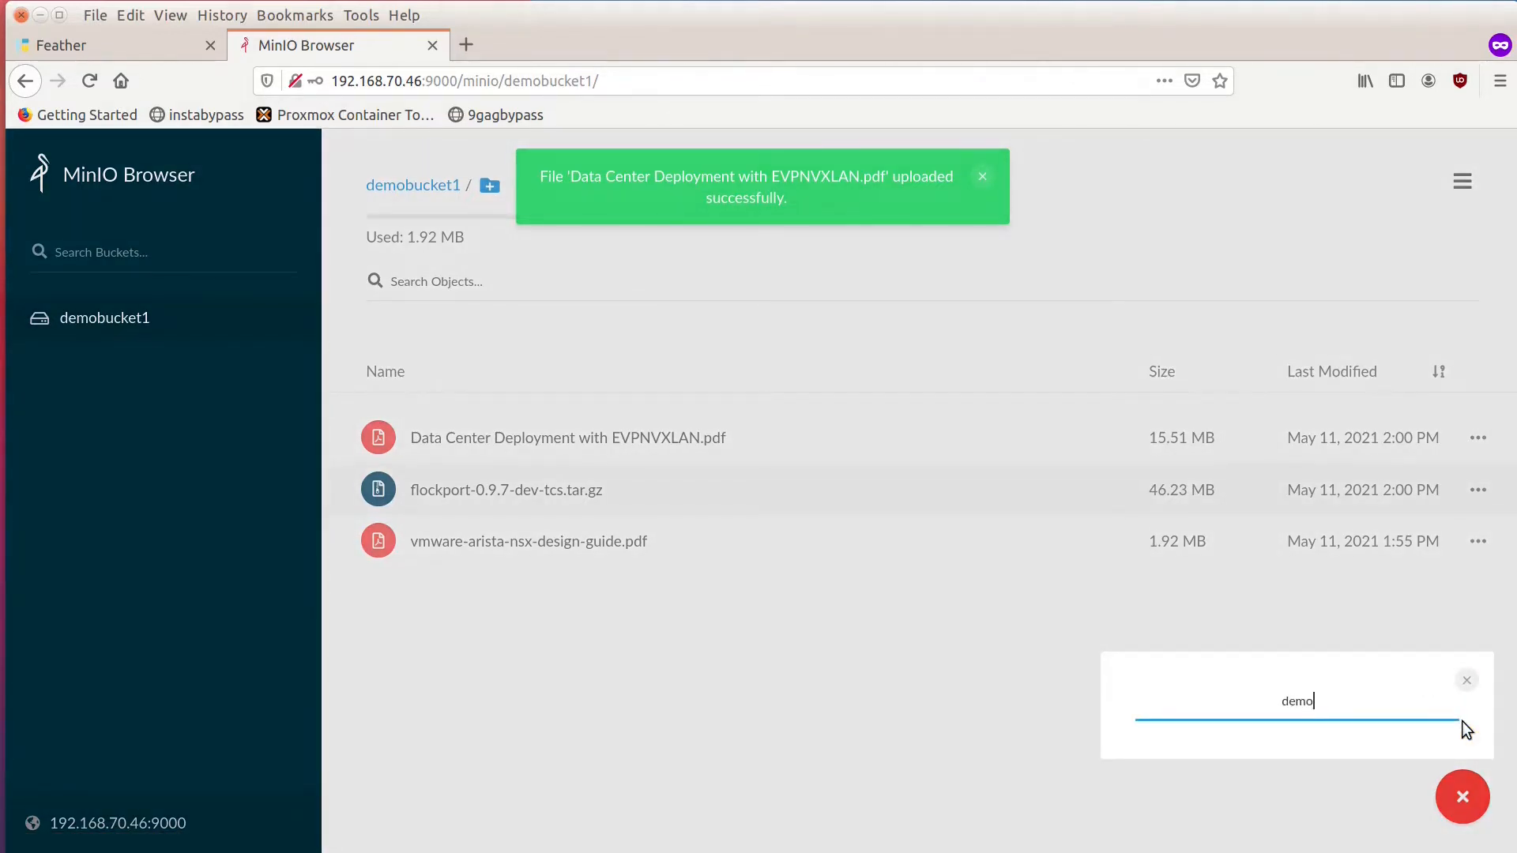
type("bucket2")
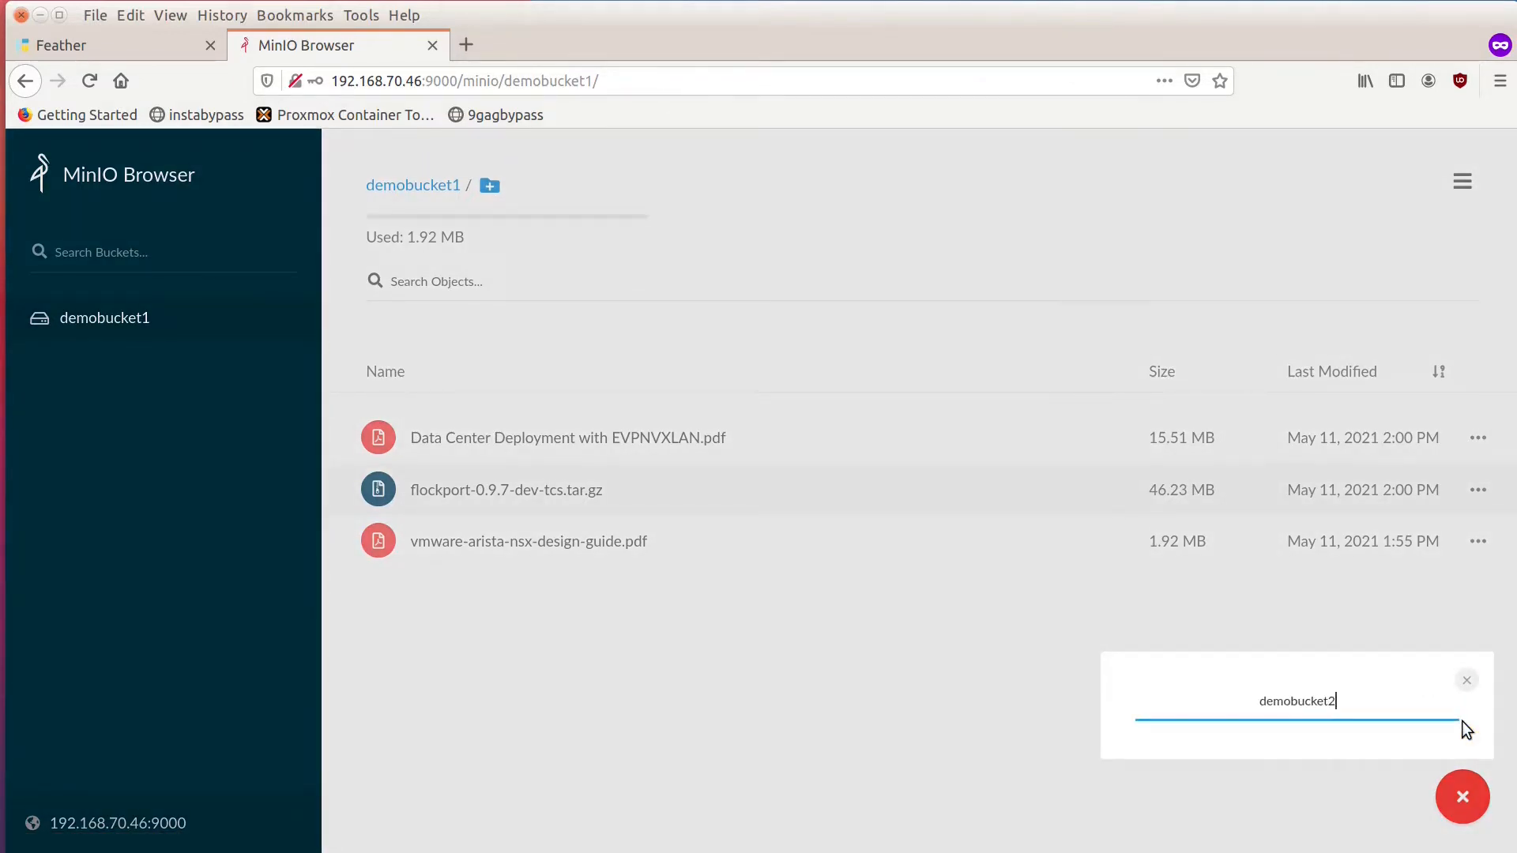
key("Return")
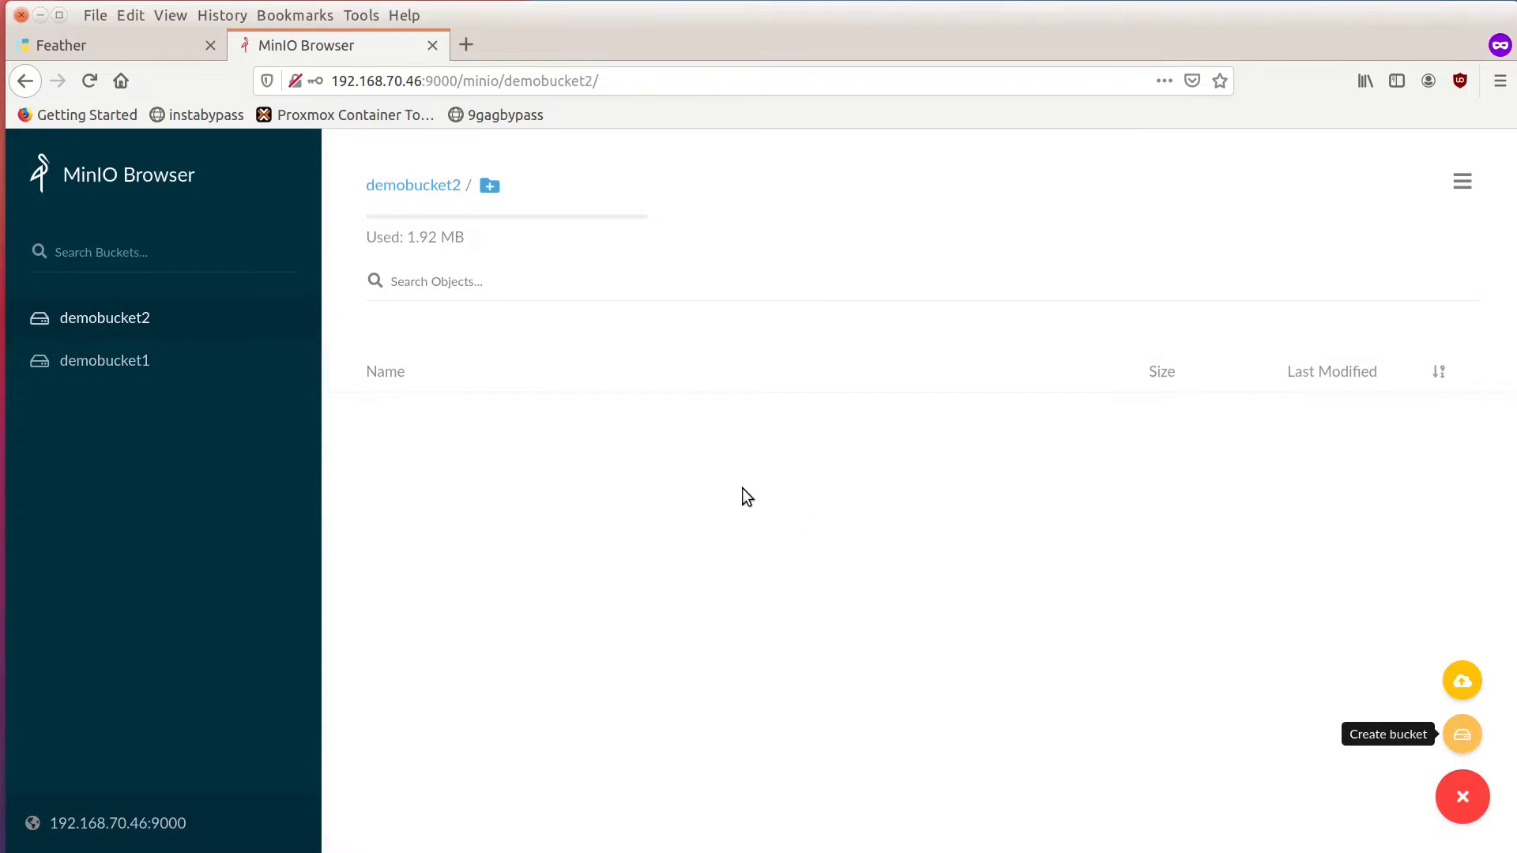
Open demobucket2 and upload parsec-linux.deb from Downloads to it.
left_click(150, 318)
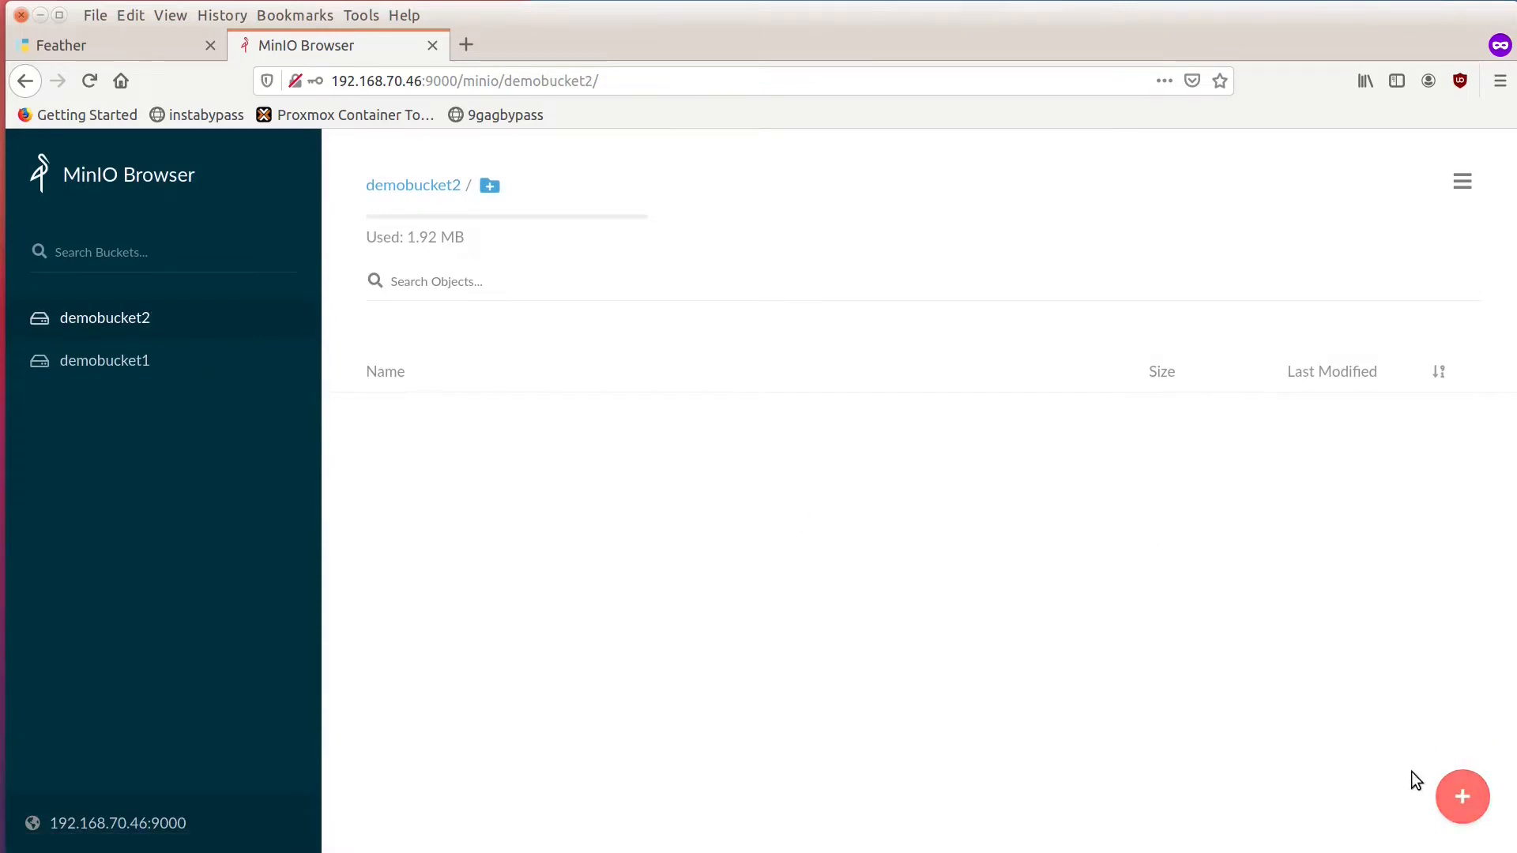
left_click(1460, 794)
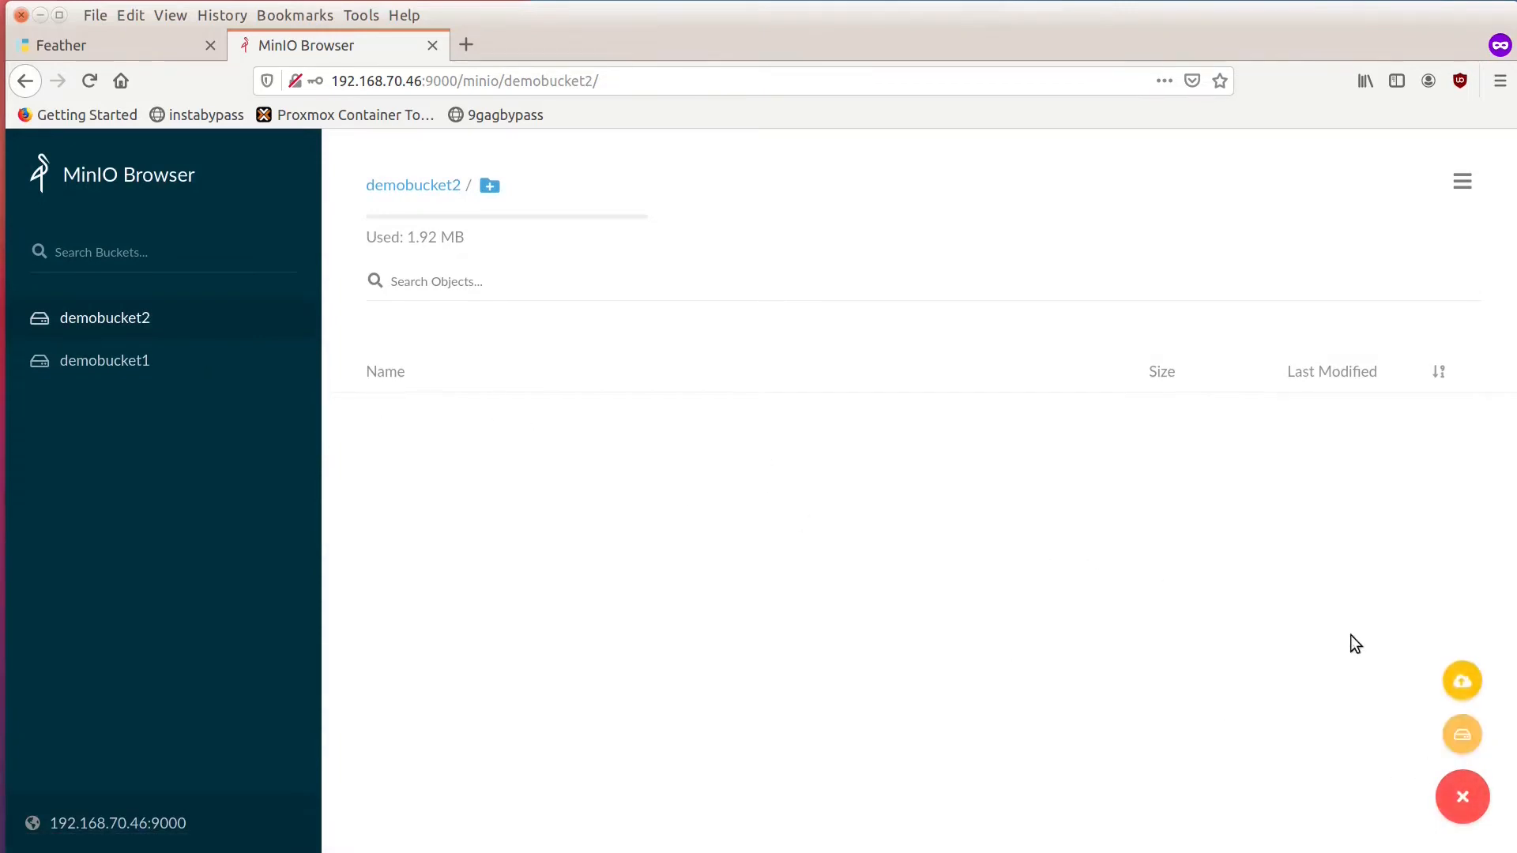
left_click(1462, 681)
left_click(716, 470)
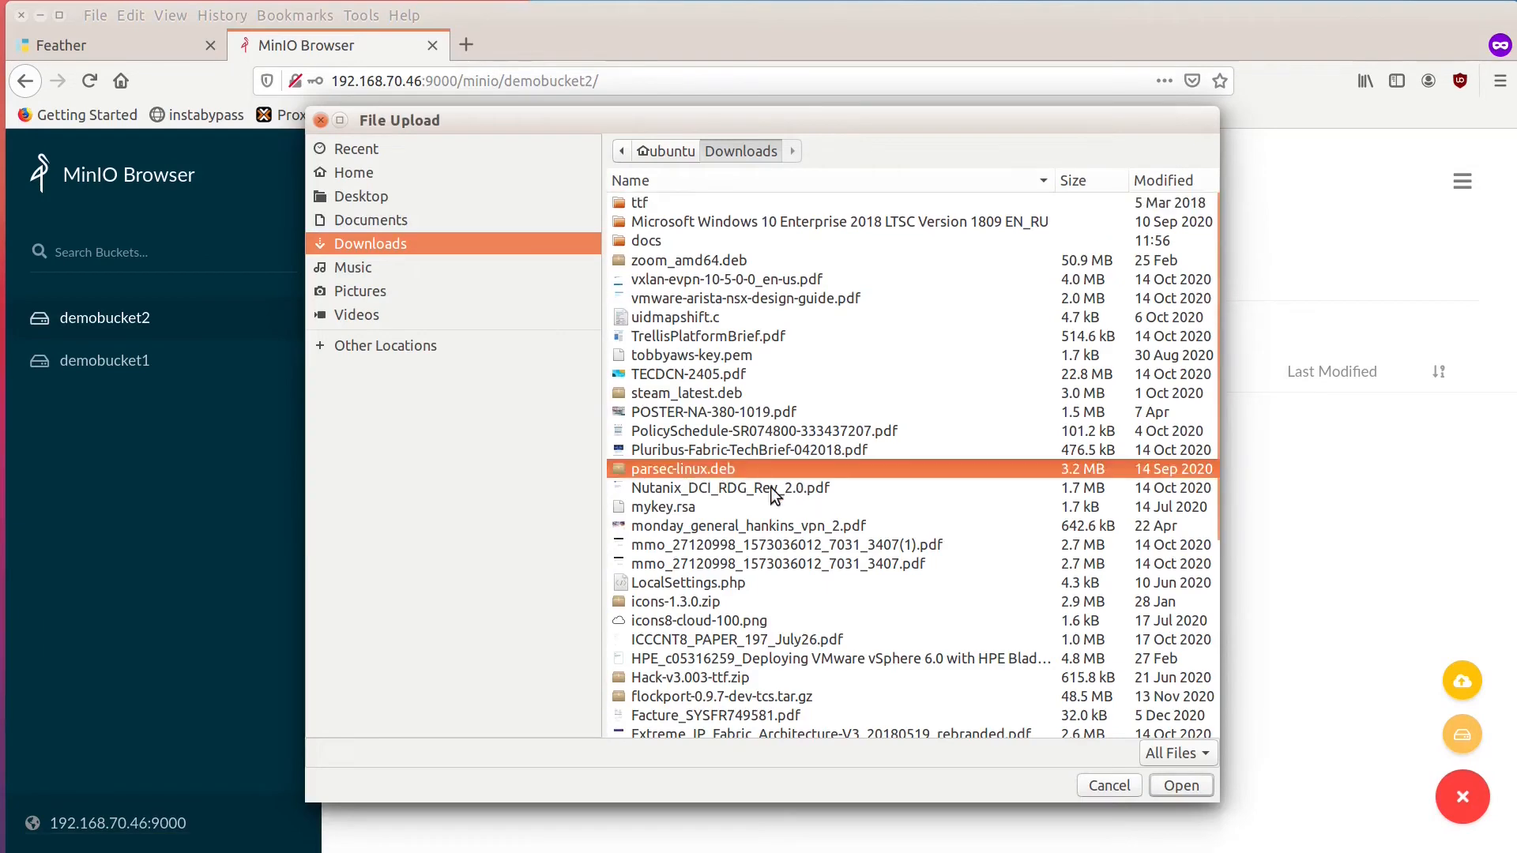
left_click(1157, 786)
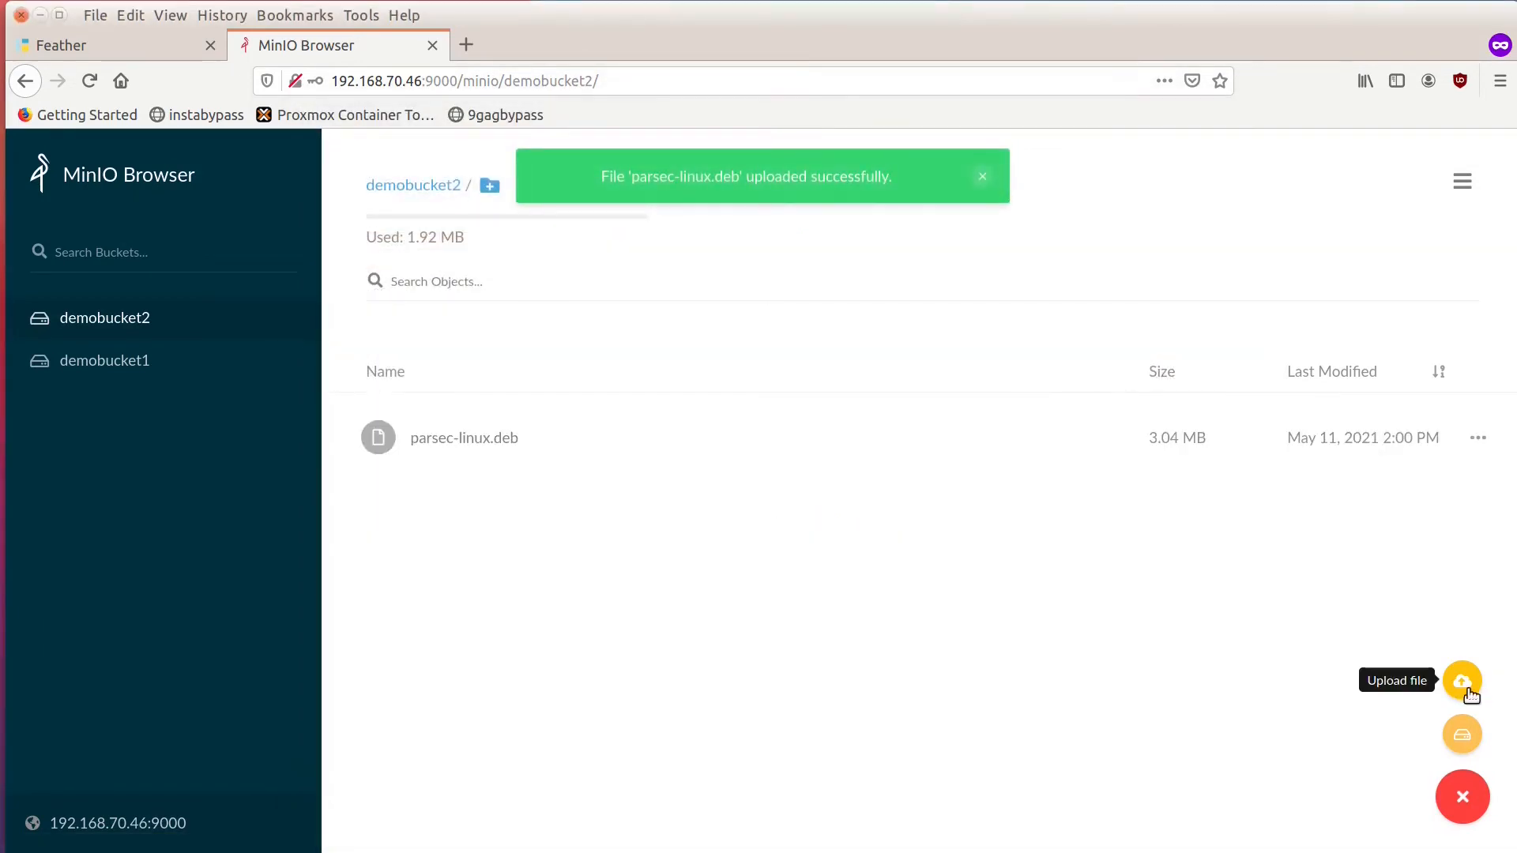
Upload Pluribus-Fabric-TechBrief-042018.pdf from Downloads to demobucket2 and check the contents of both buckets.
left_click(1466, 686)
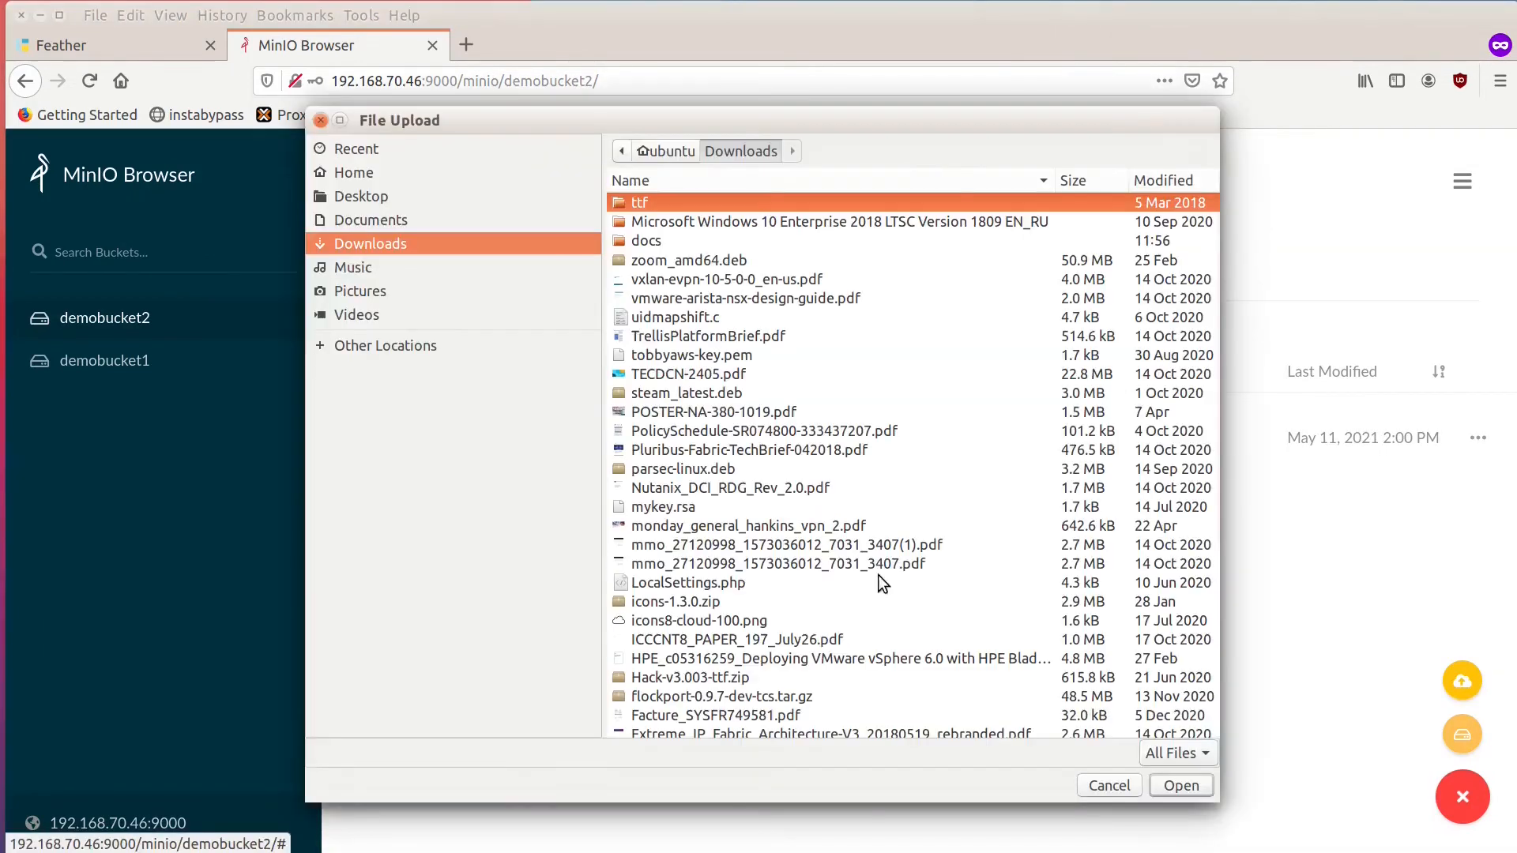
left_click(775, 454)
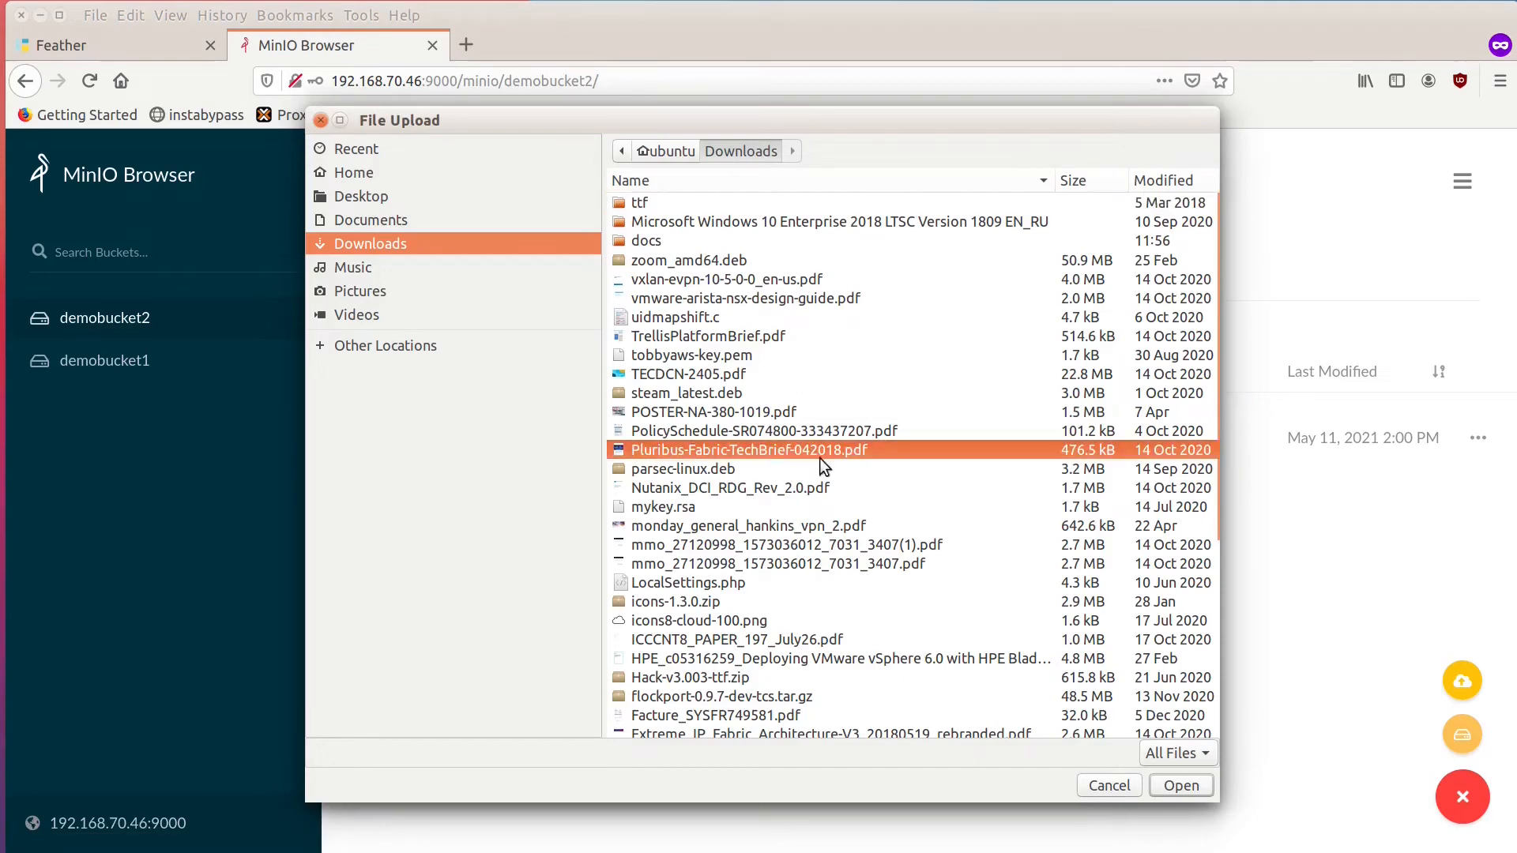
left_click(1194, 790)
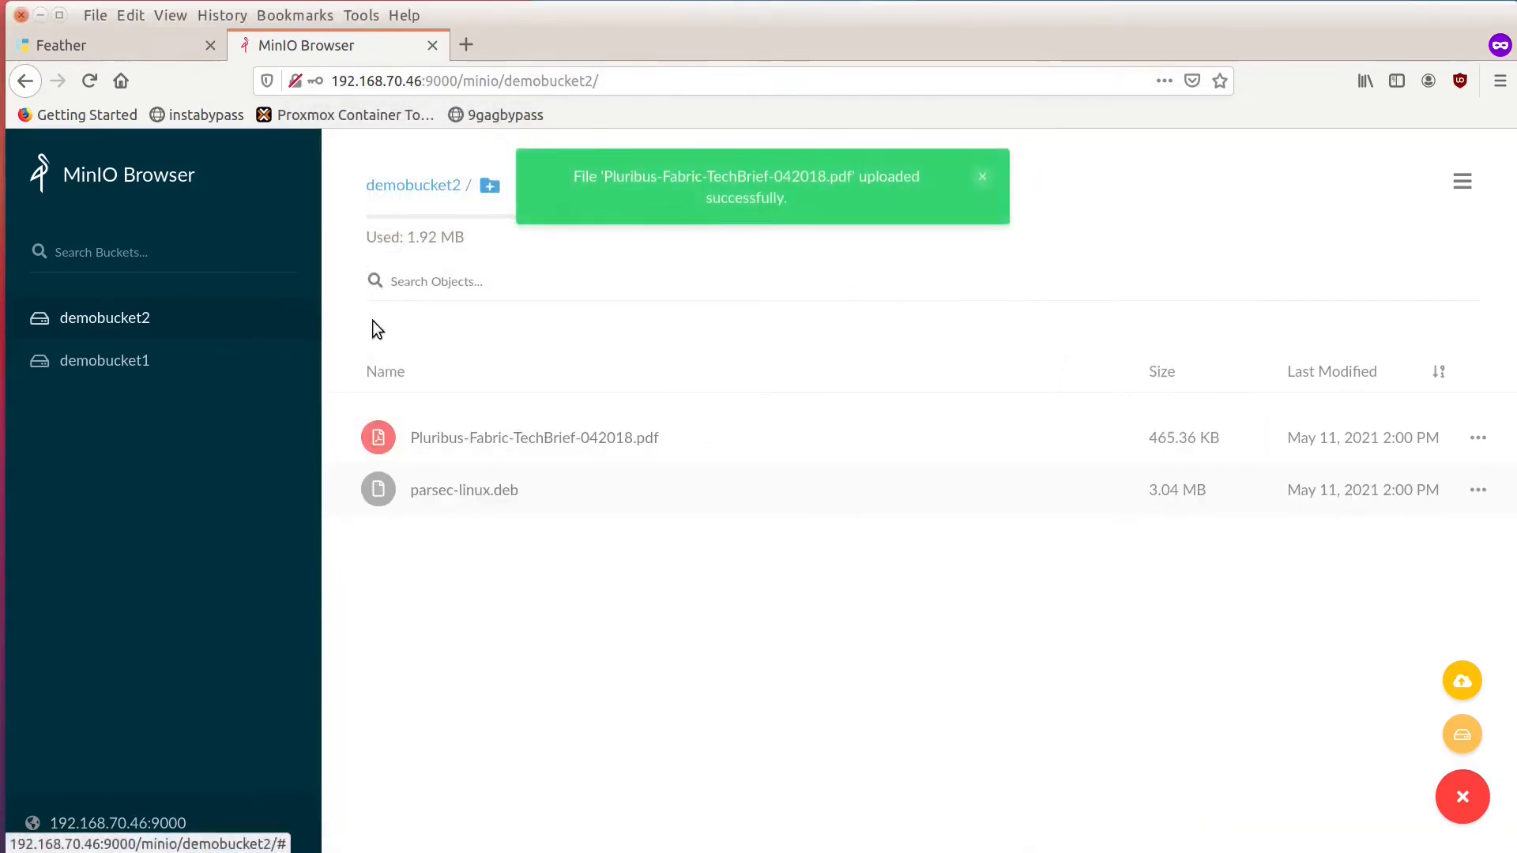
left_click(150, 363)
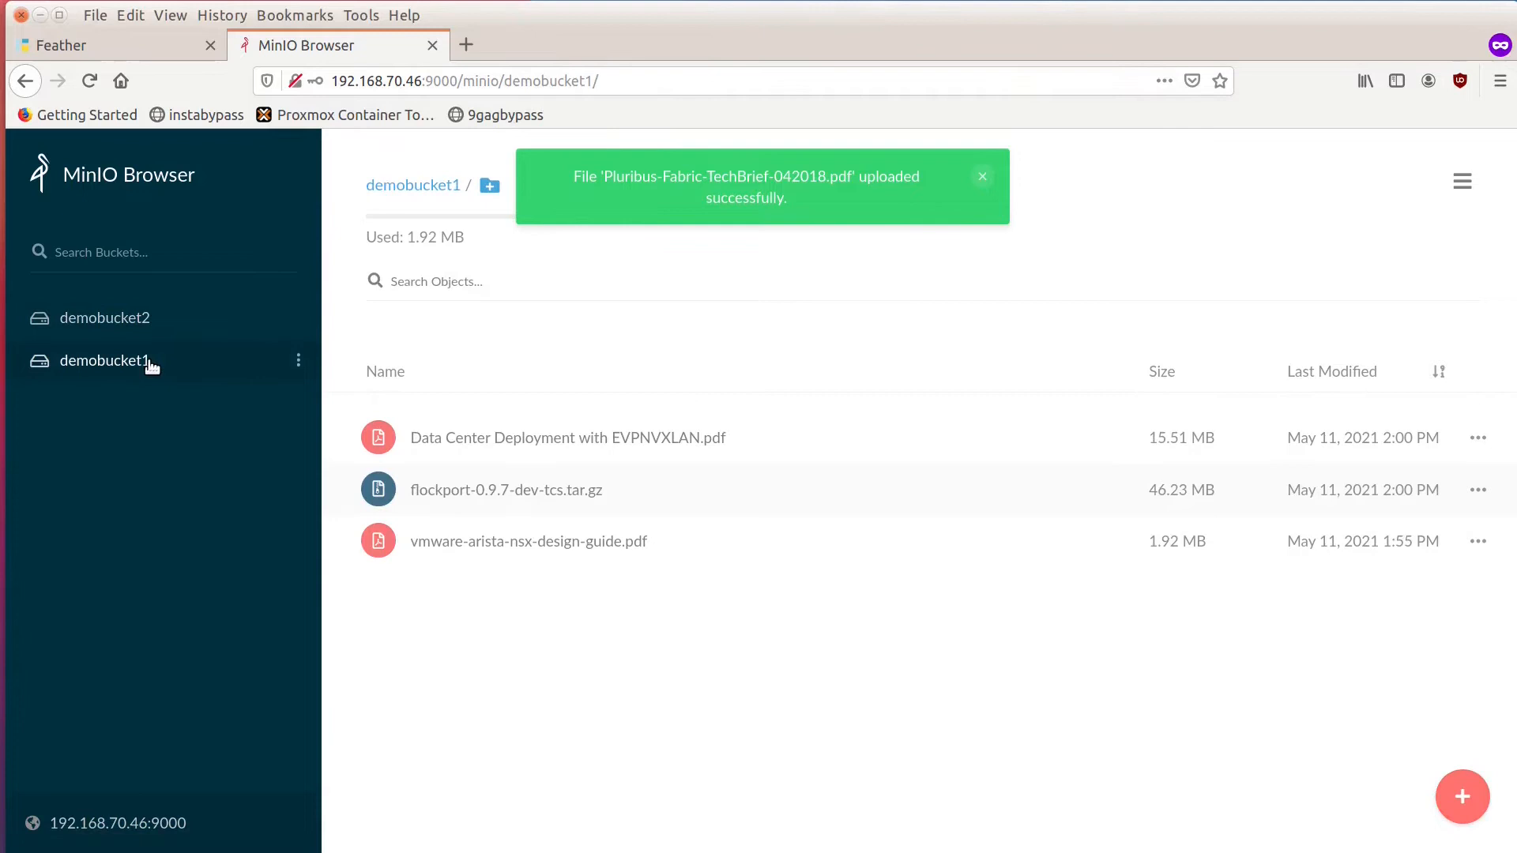
left_click(139, 320)
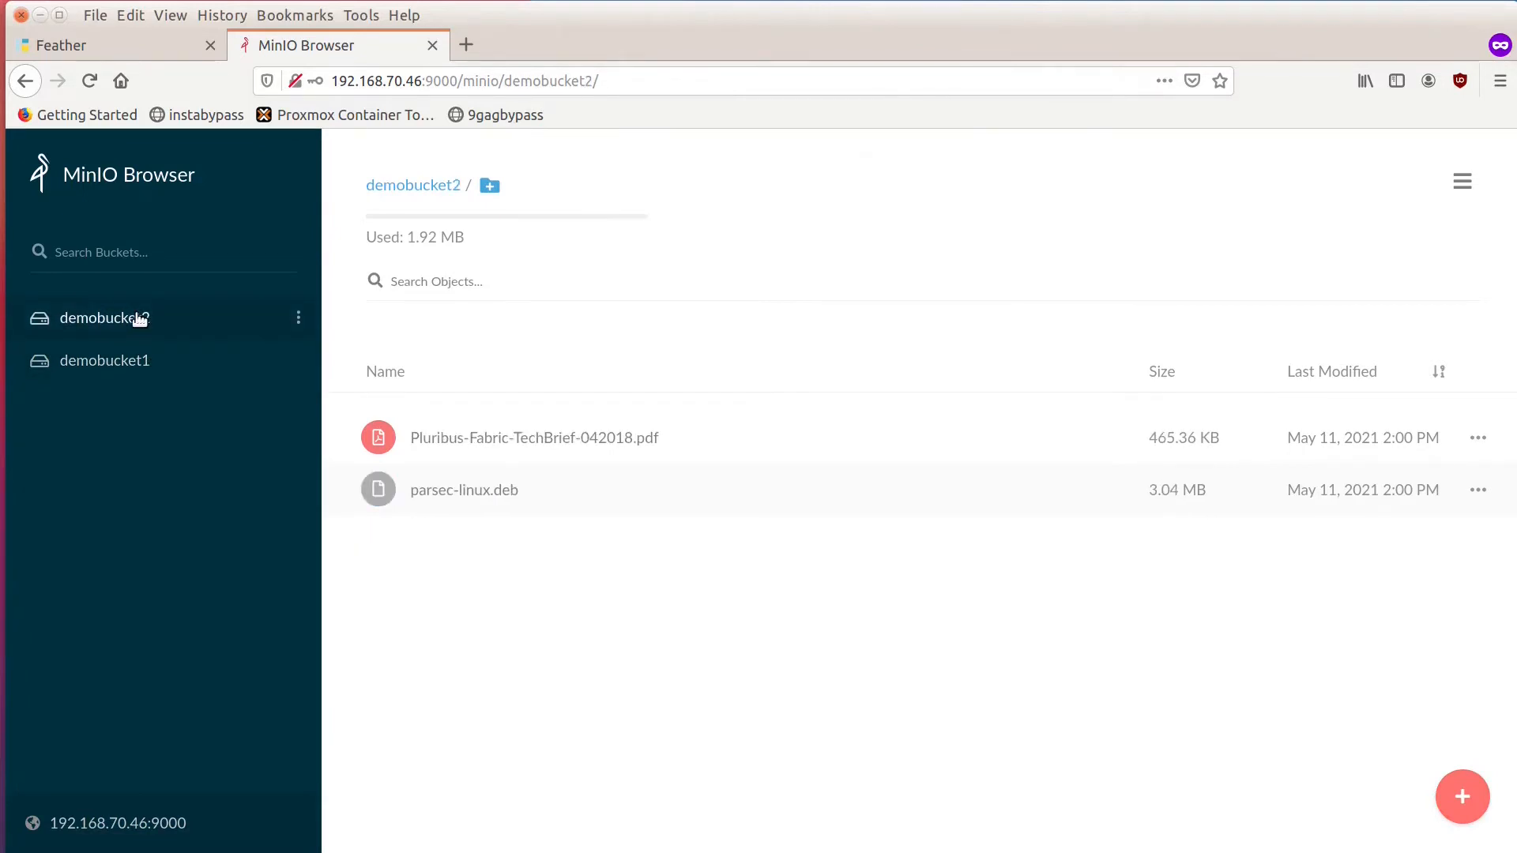
Switch to Feather and stop the centos7 VM.
left_click(74, 47)
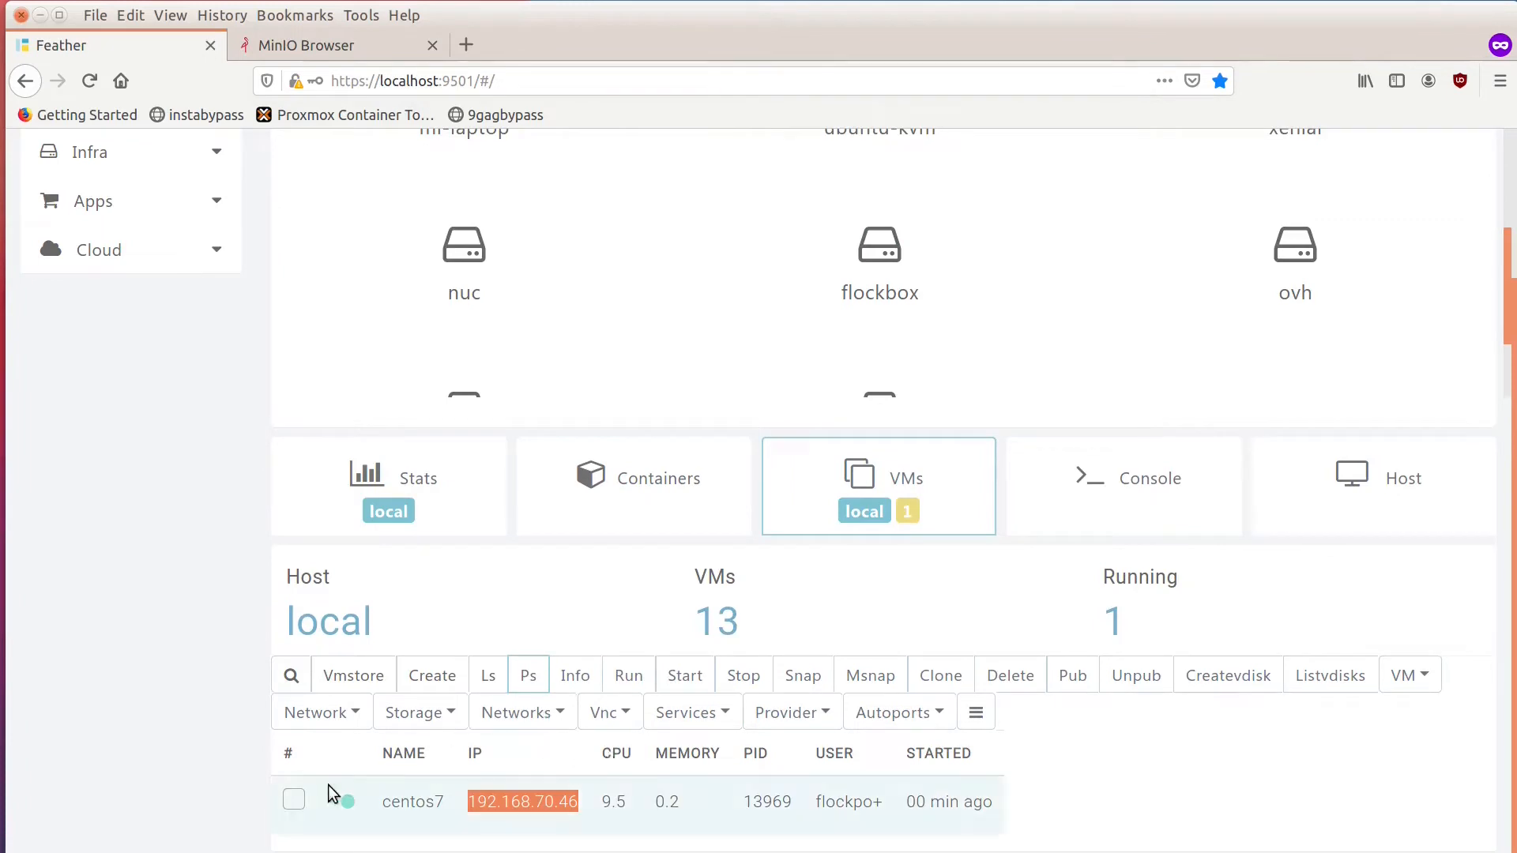
left_click(294, 801)
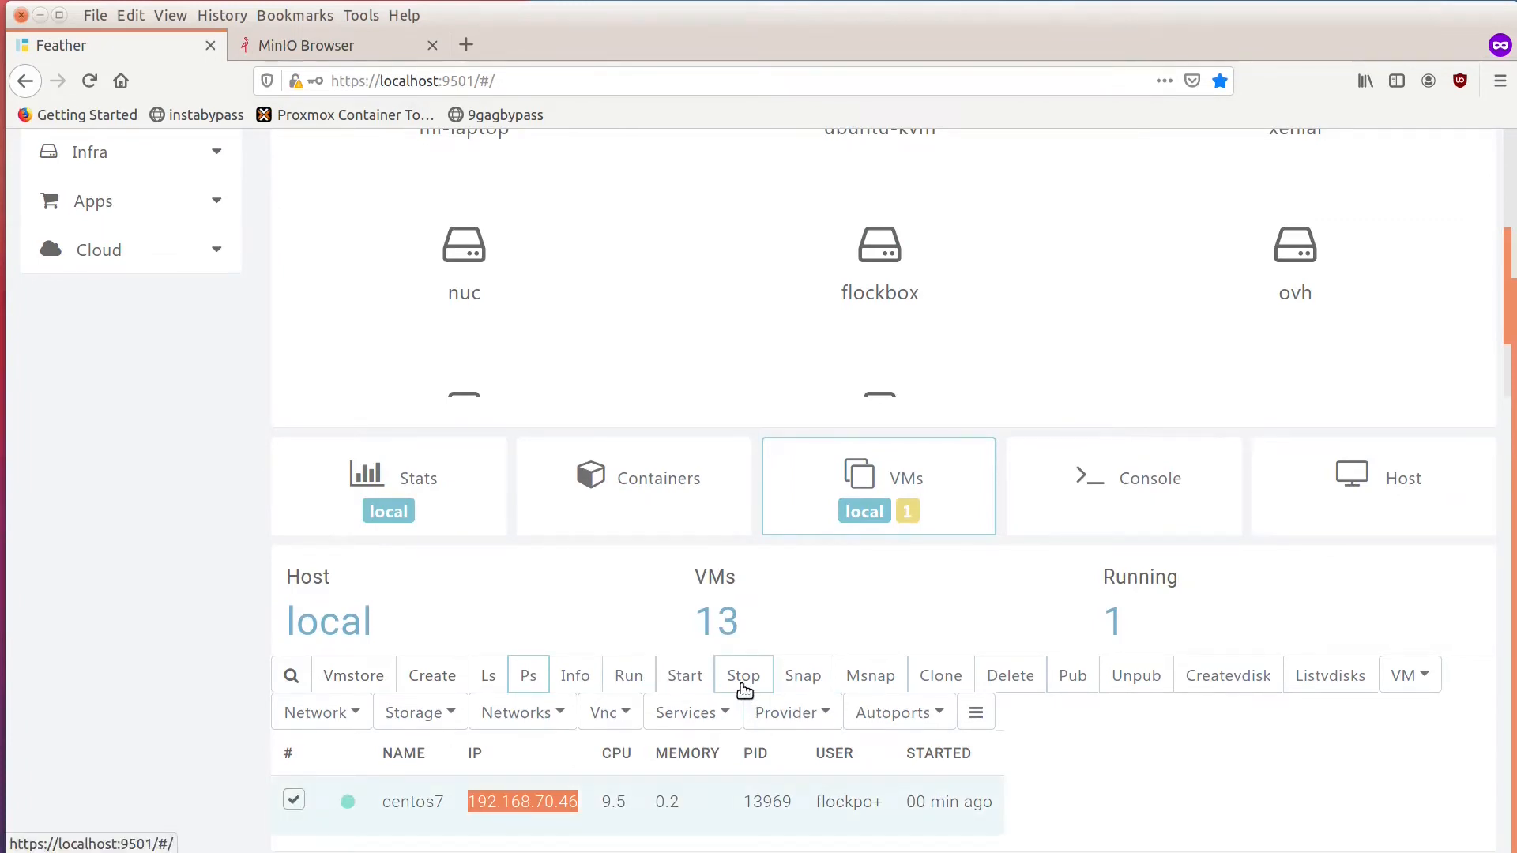
left_click(744, 690)
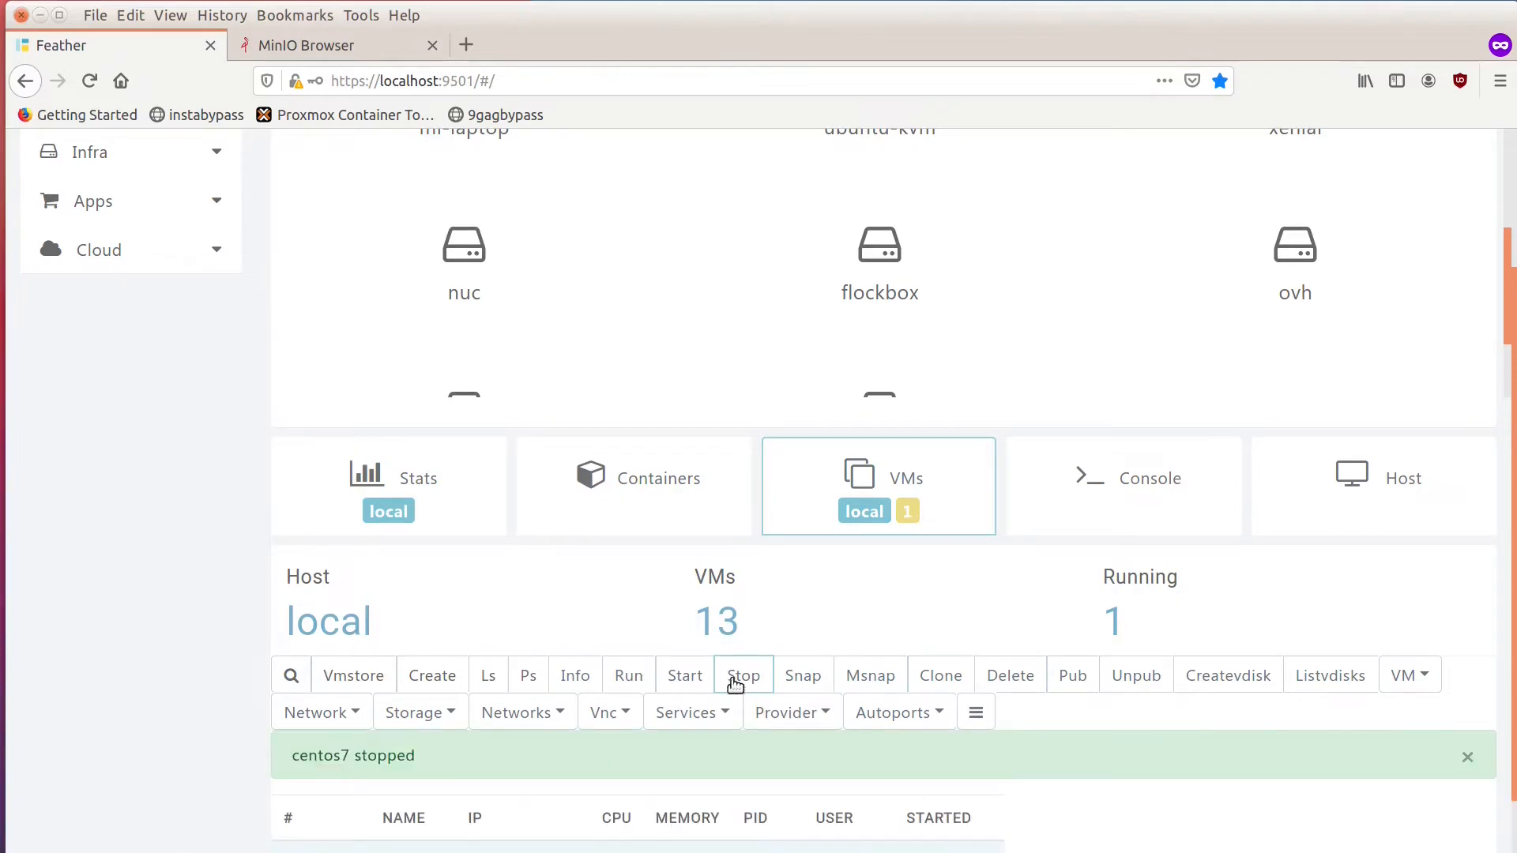
List the running VMs and all VMs on the local host to check the status of centos7.
left_click(539, 689)
left_click(488, 735)
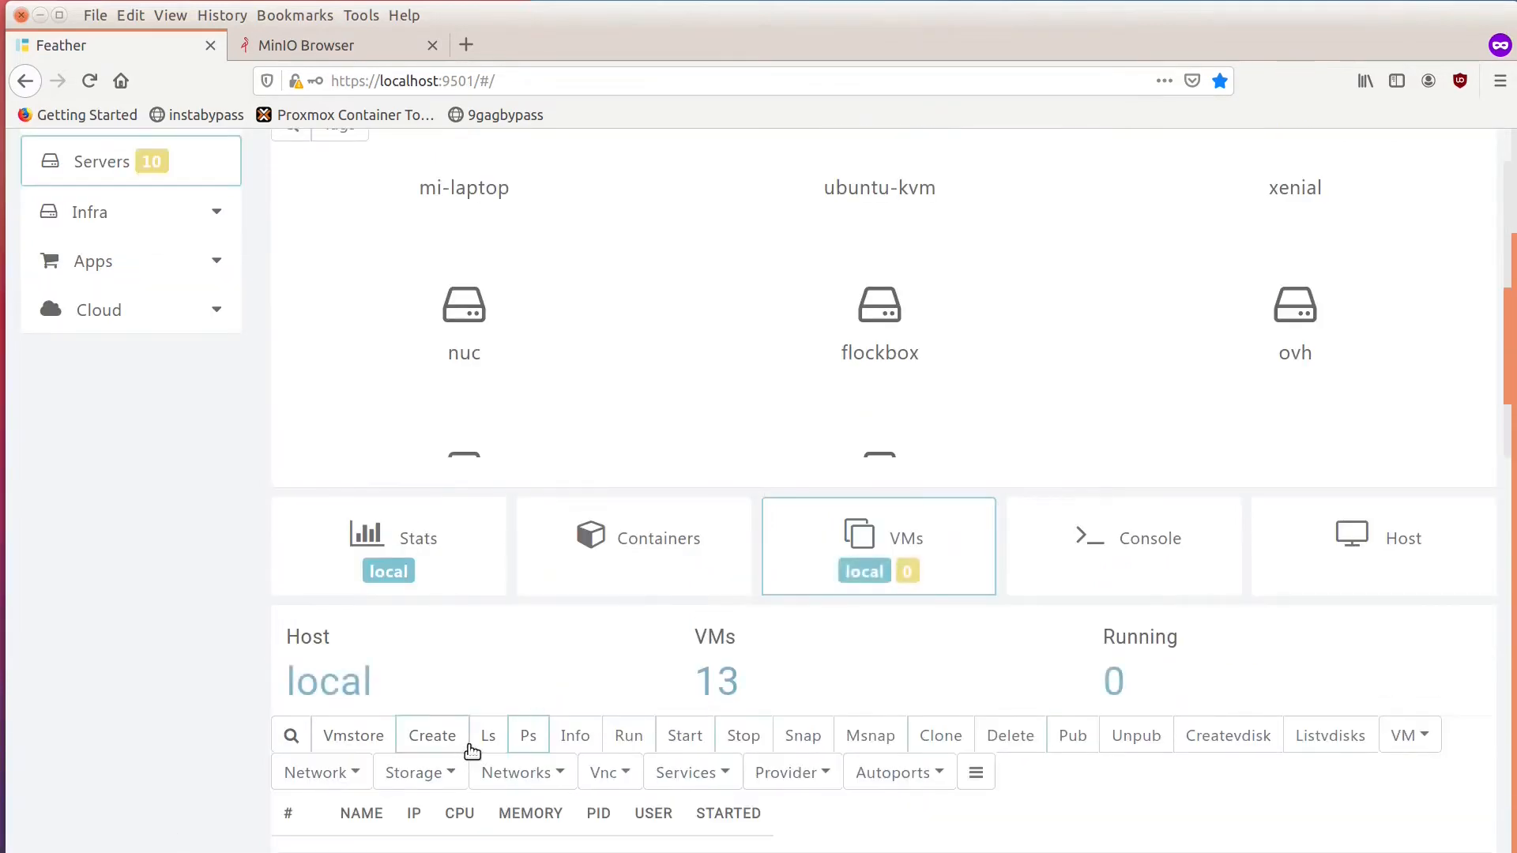
scroll(707, 628, "down", 6)
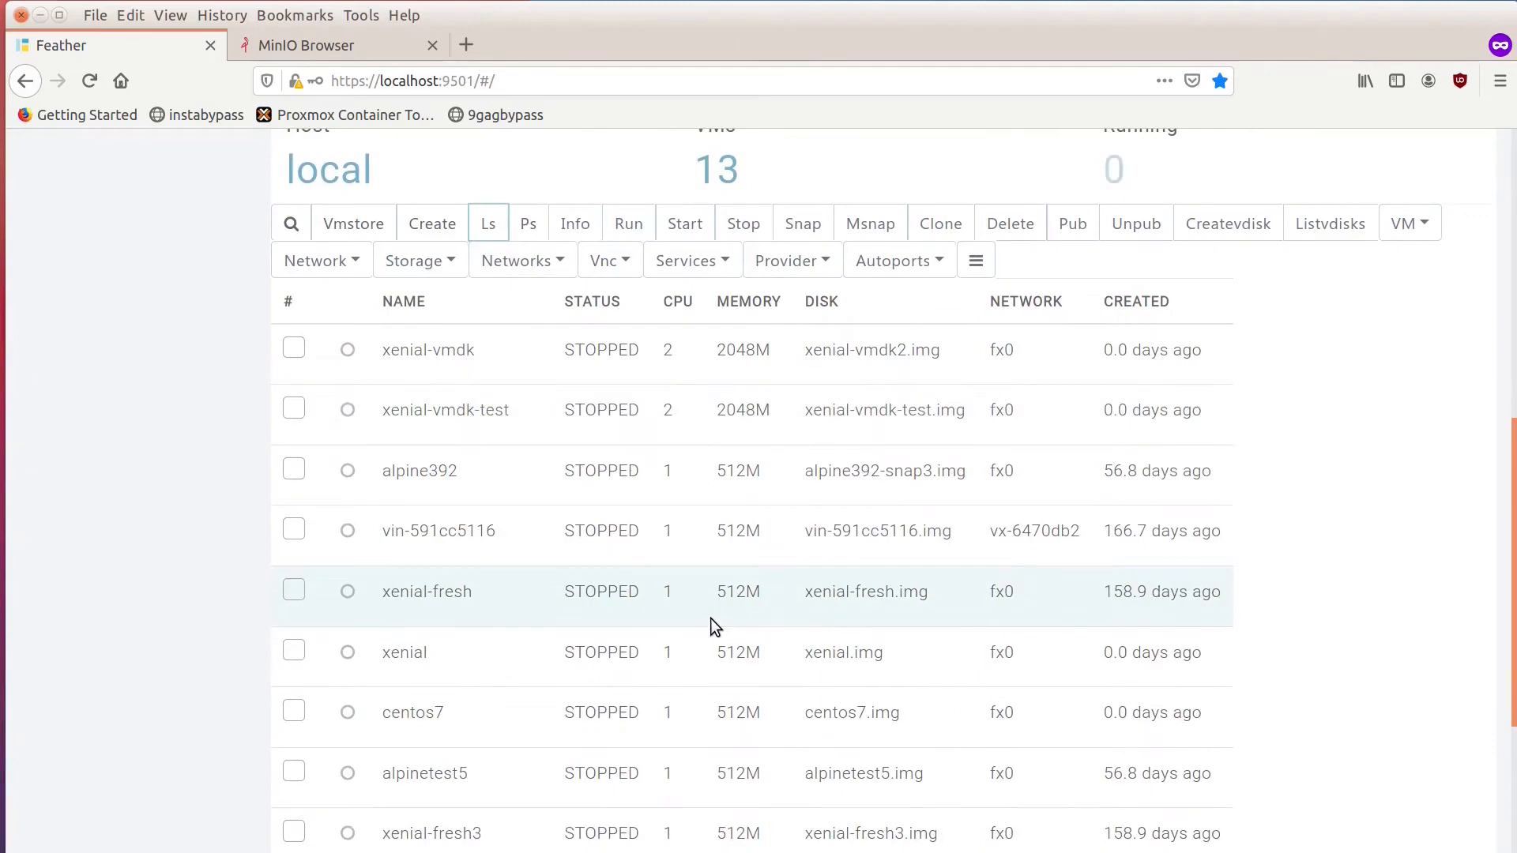
scroll(917, 741, "up", 3)
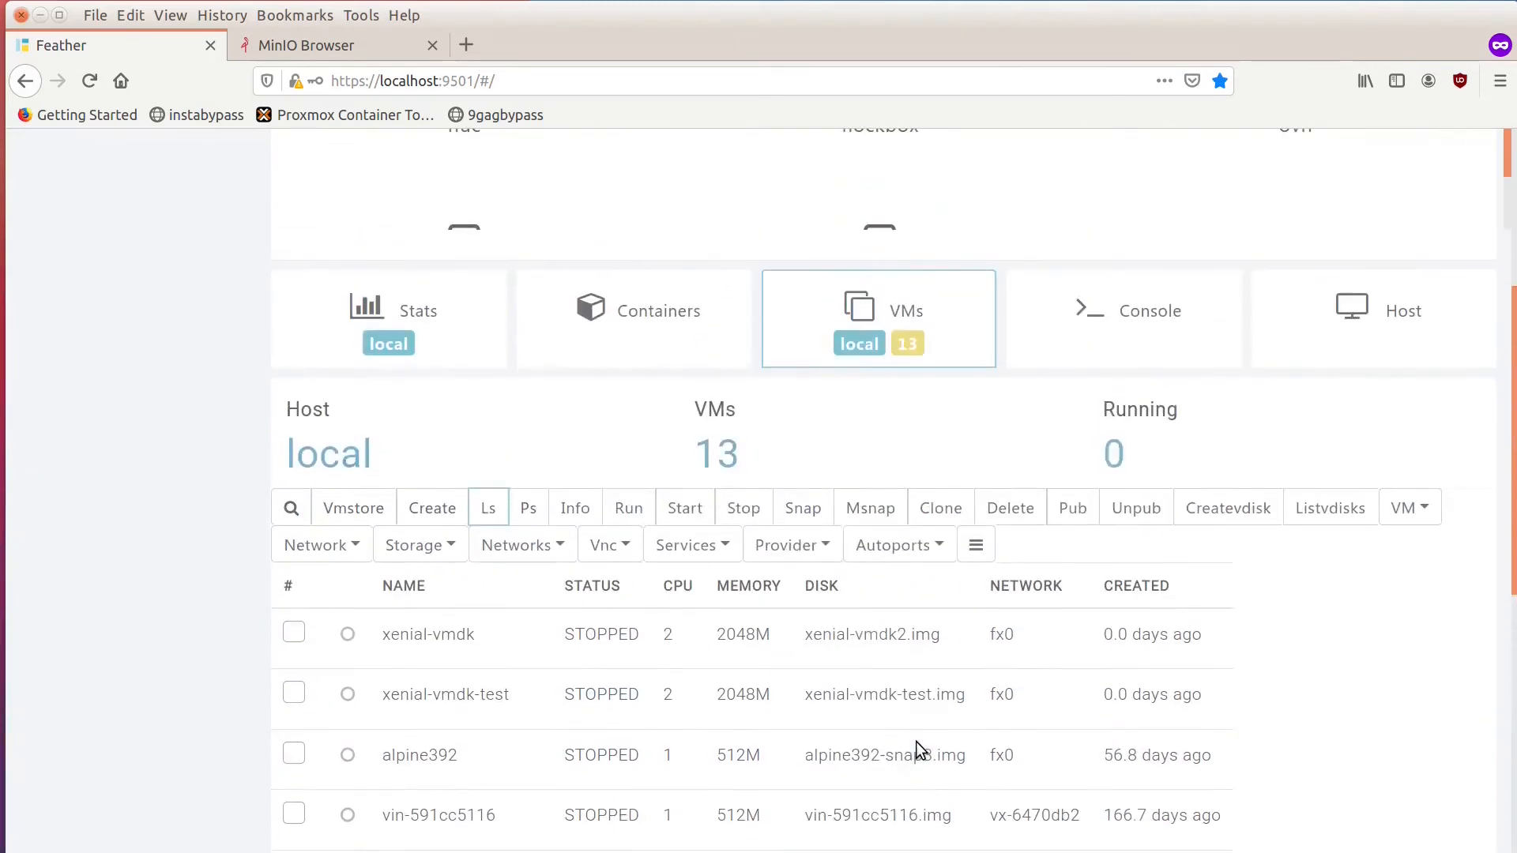
Switch to the MinIO Browser and reload the demobucket2 page to check whether the service still responds.
left_click(381, 54)
left_click(635, 82)
key("Return")
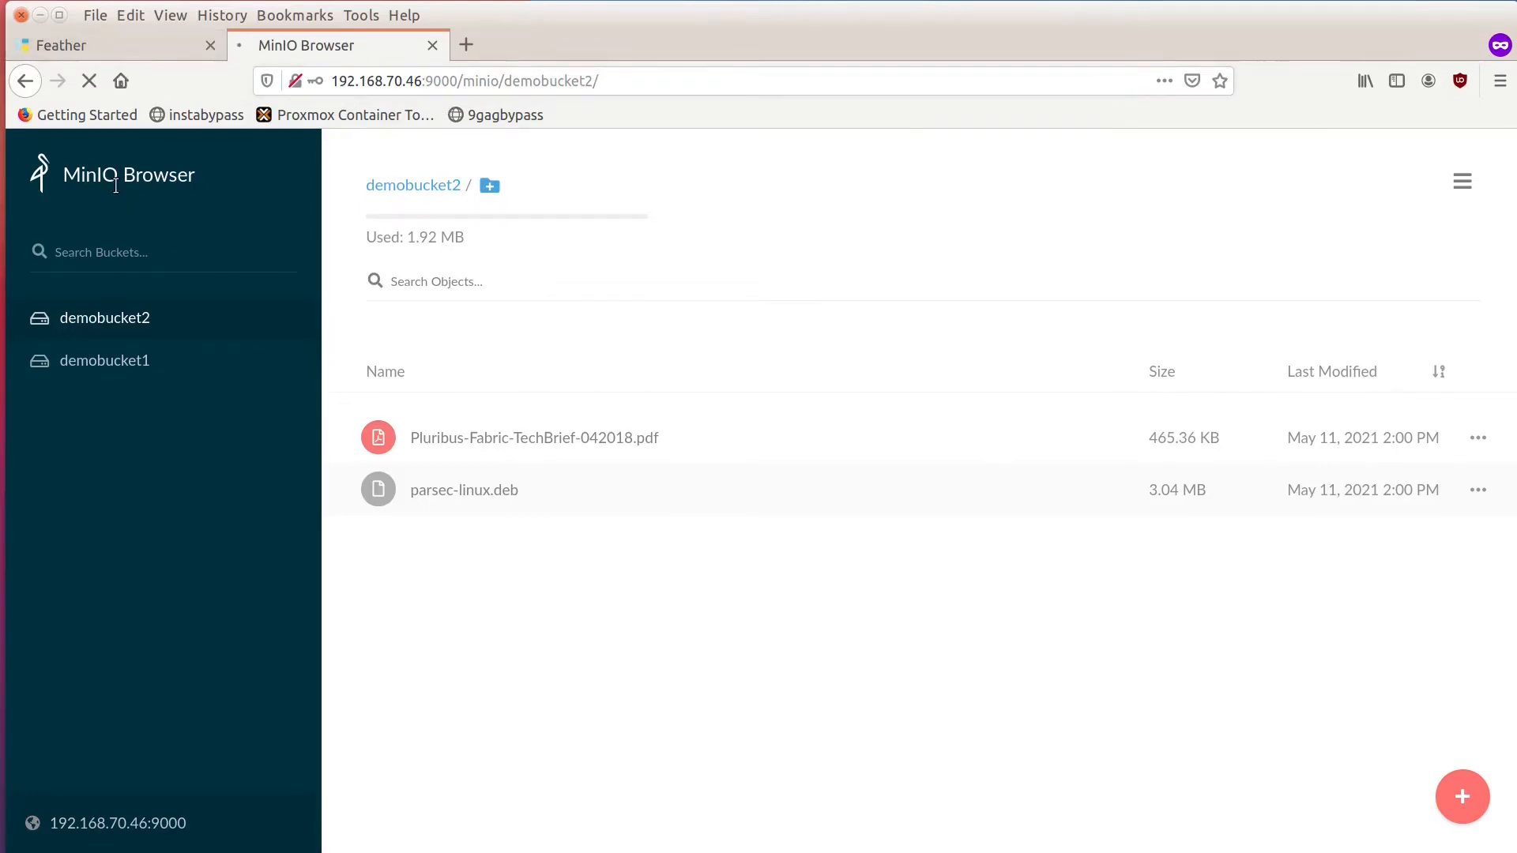
Switch back to Feather, list the containers on the local host and search them for centos.
left_click(144, 45)
scroll(630, 363, "up", 2)
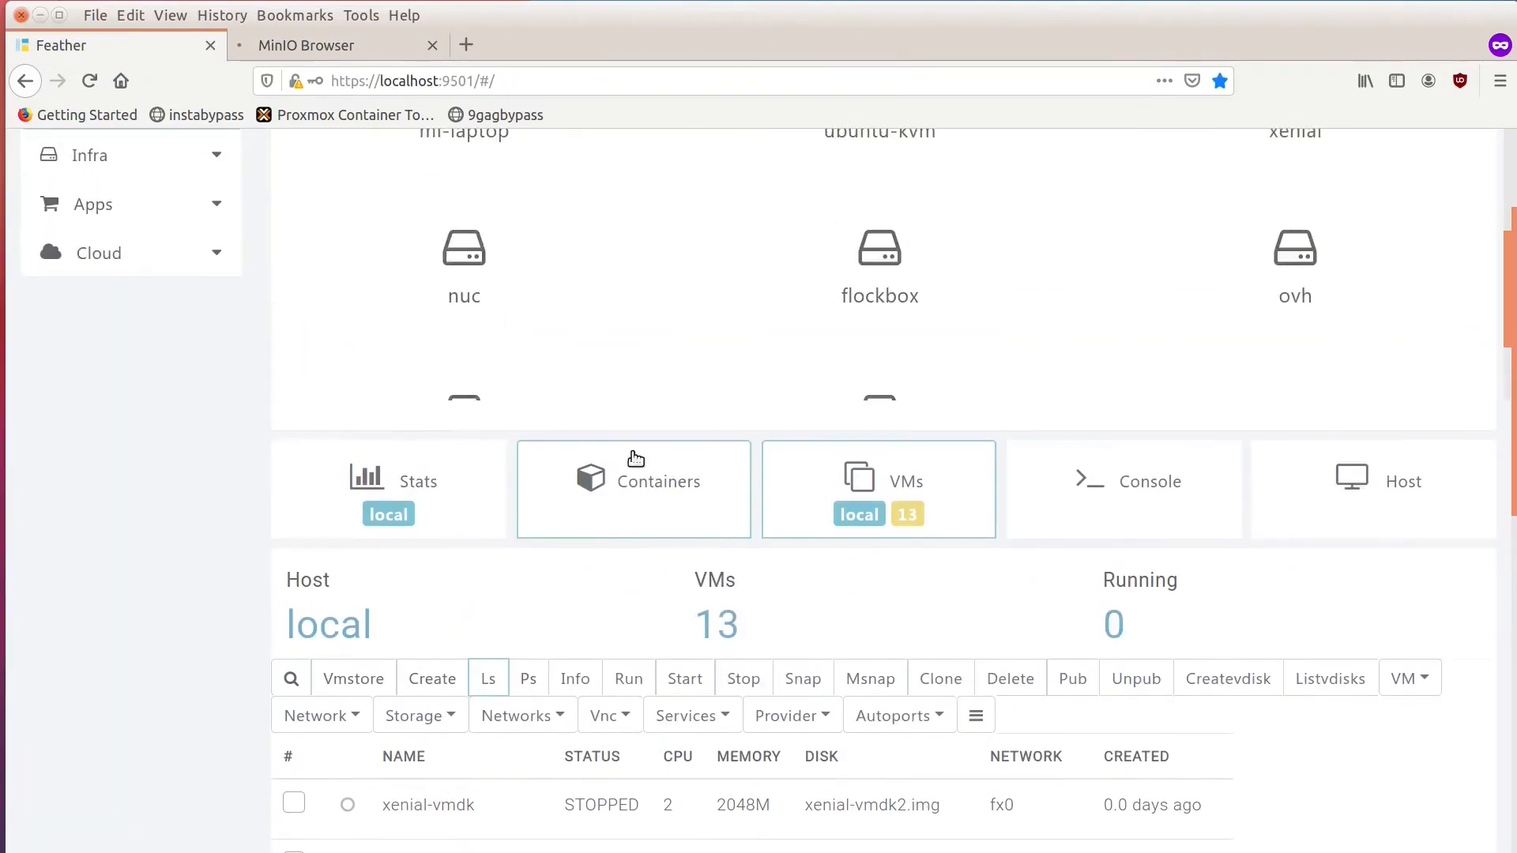
left_click(629, 484)
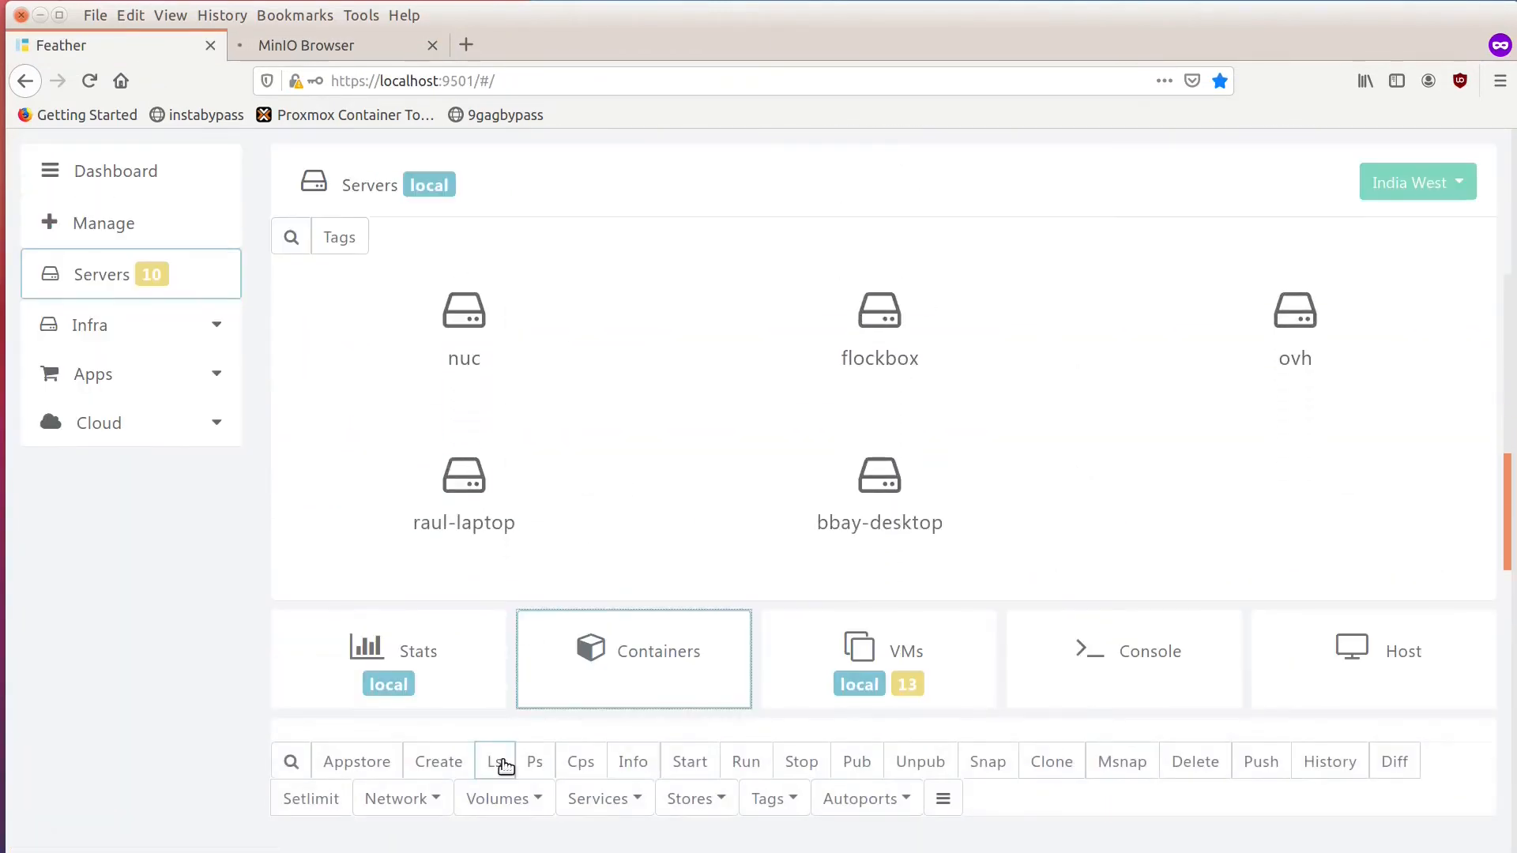
left_click(501, 762)
scroll(504, 761, "down", 10)
scroll(504, 762, "down", 6)
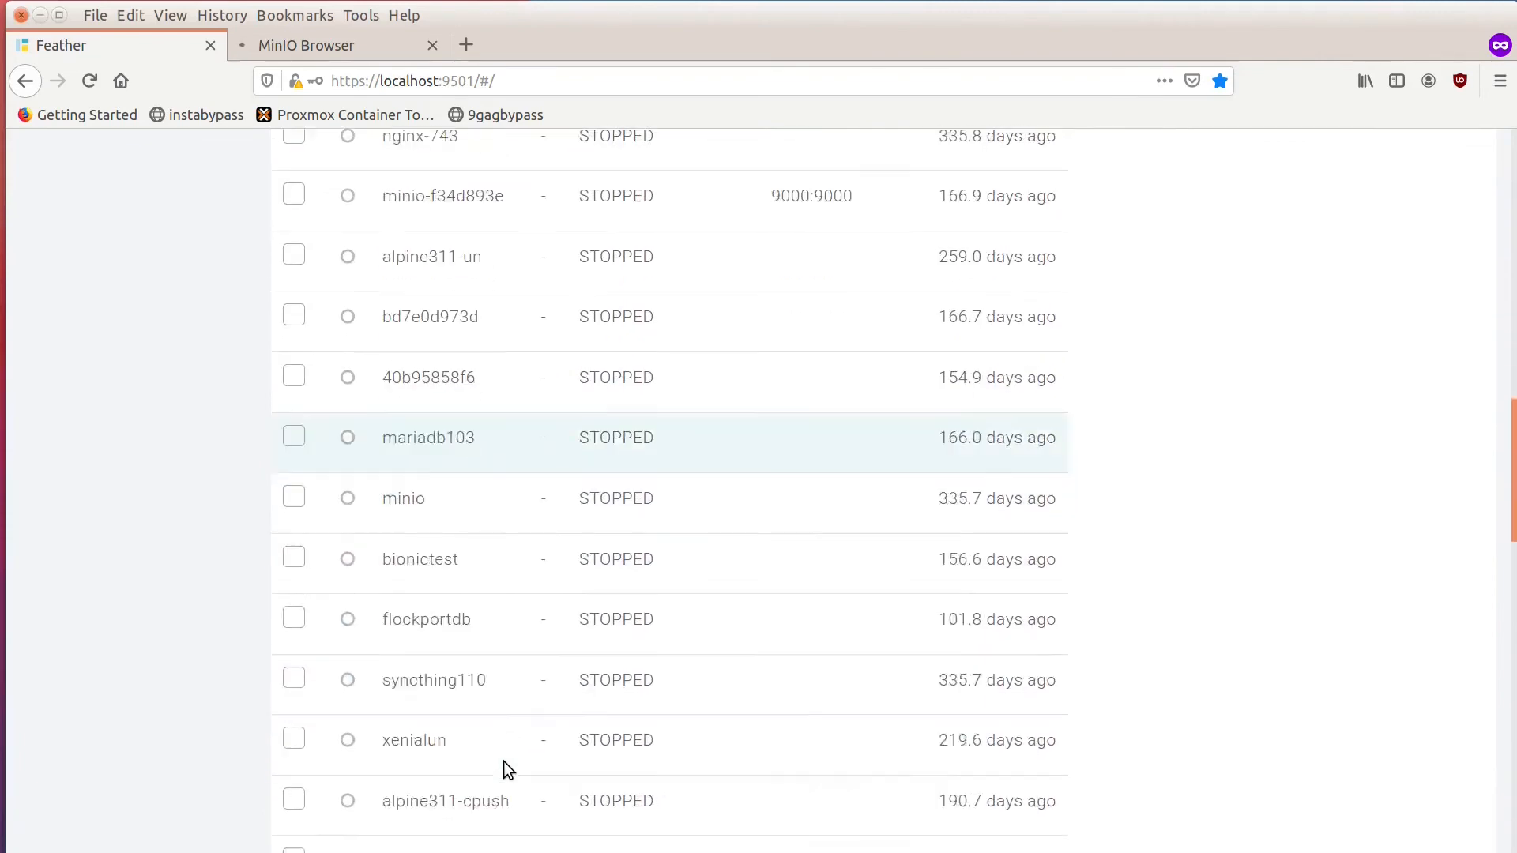
scroll(505, 761, "up", 14)
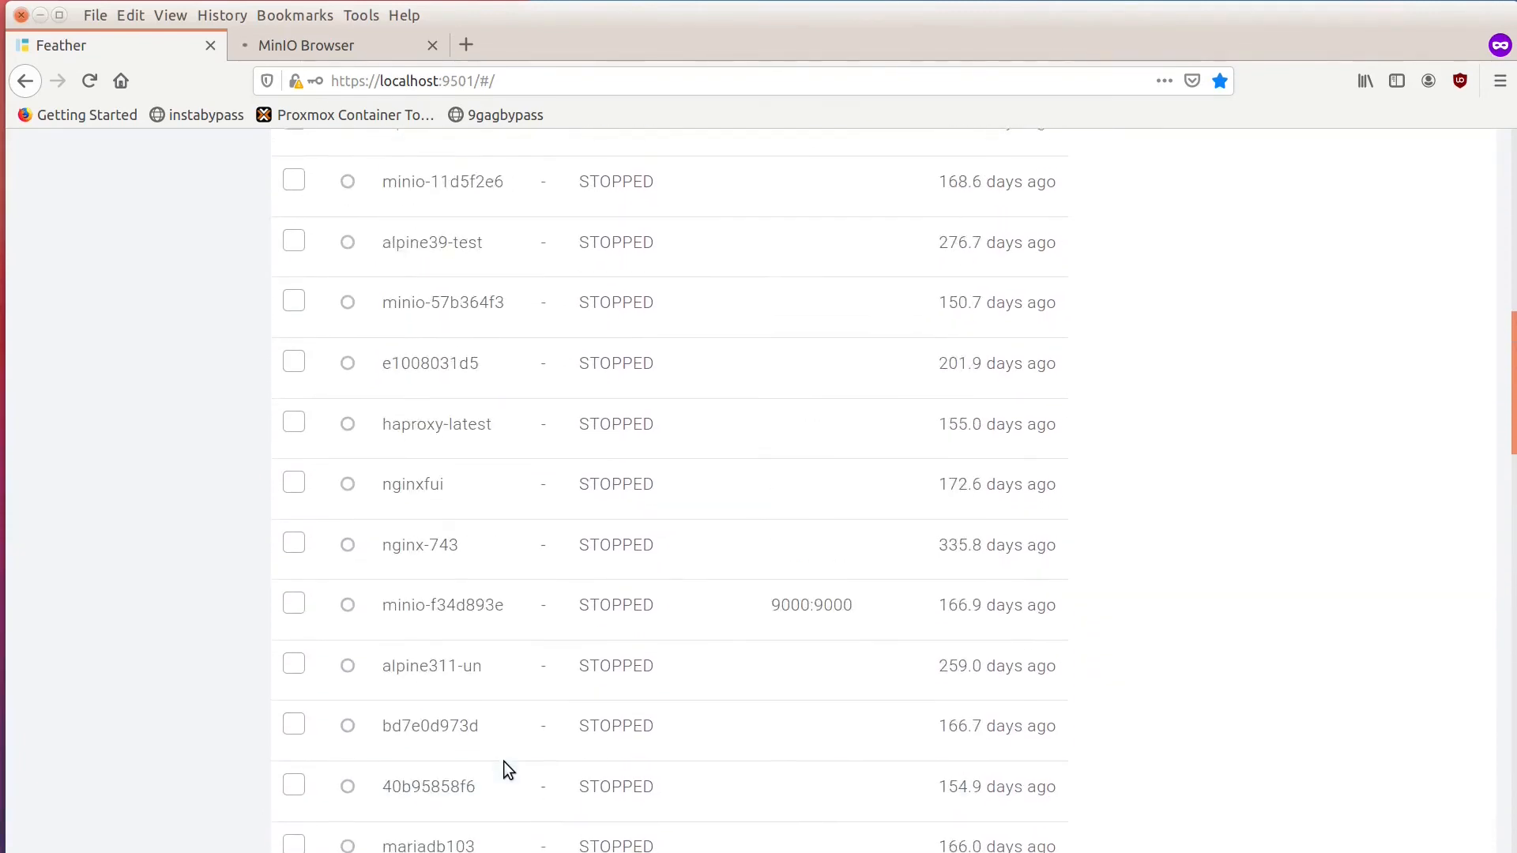
left_click(291, 566)
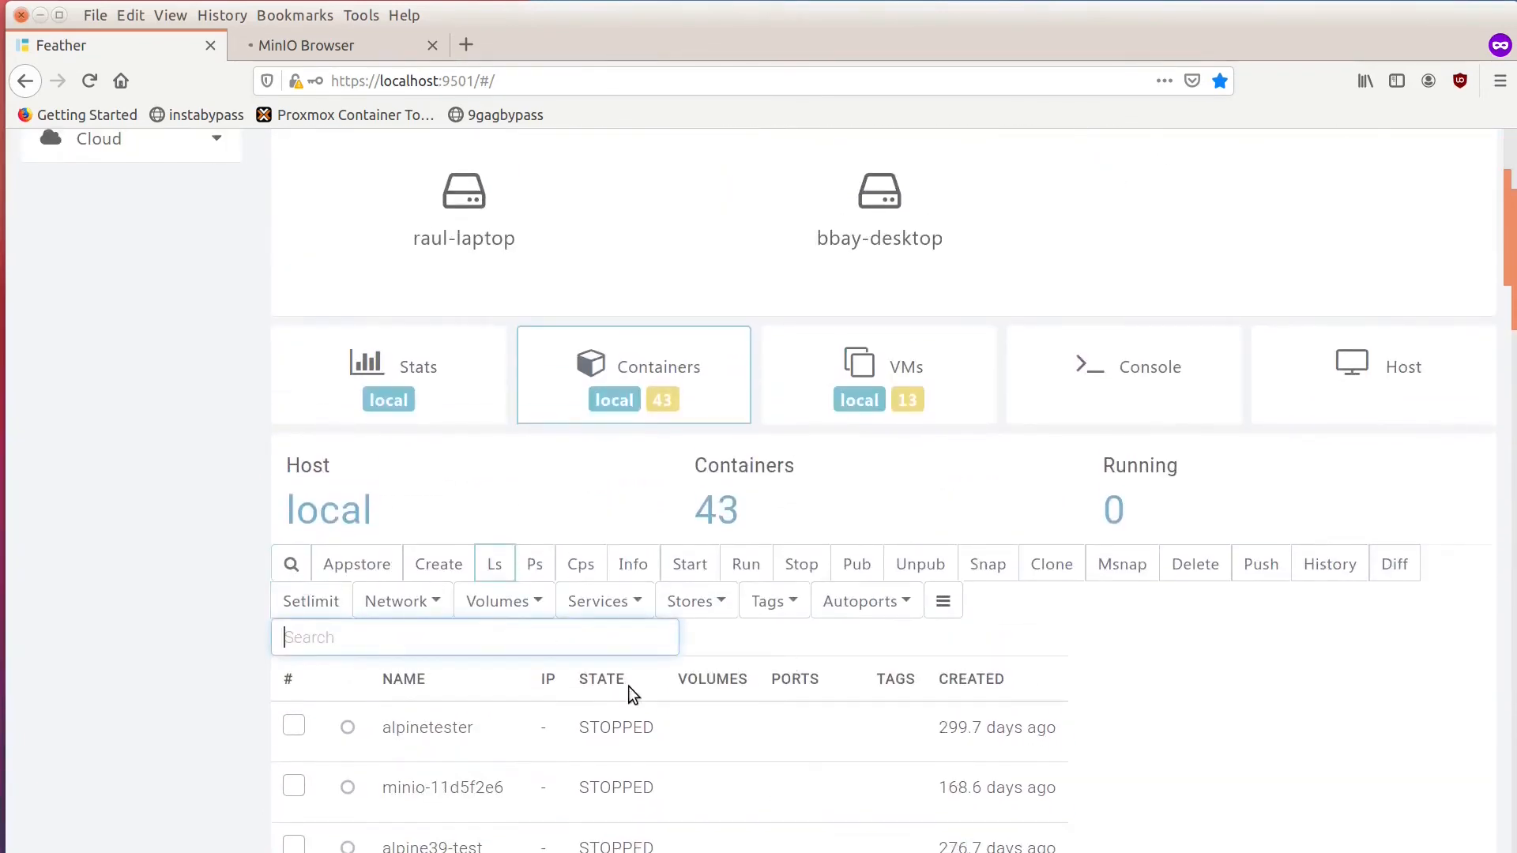
type("centos")
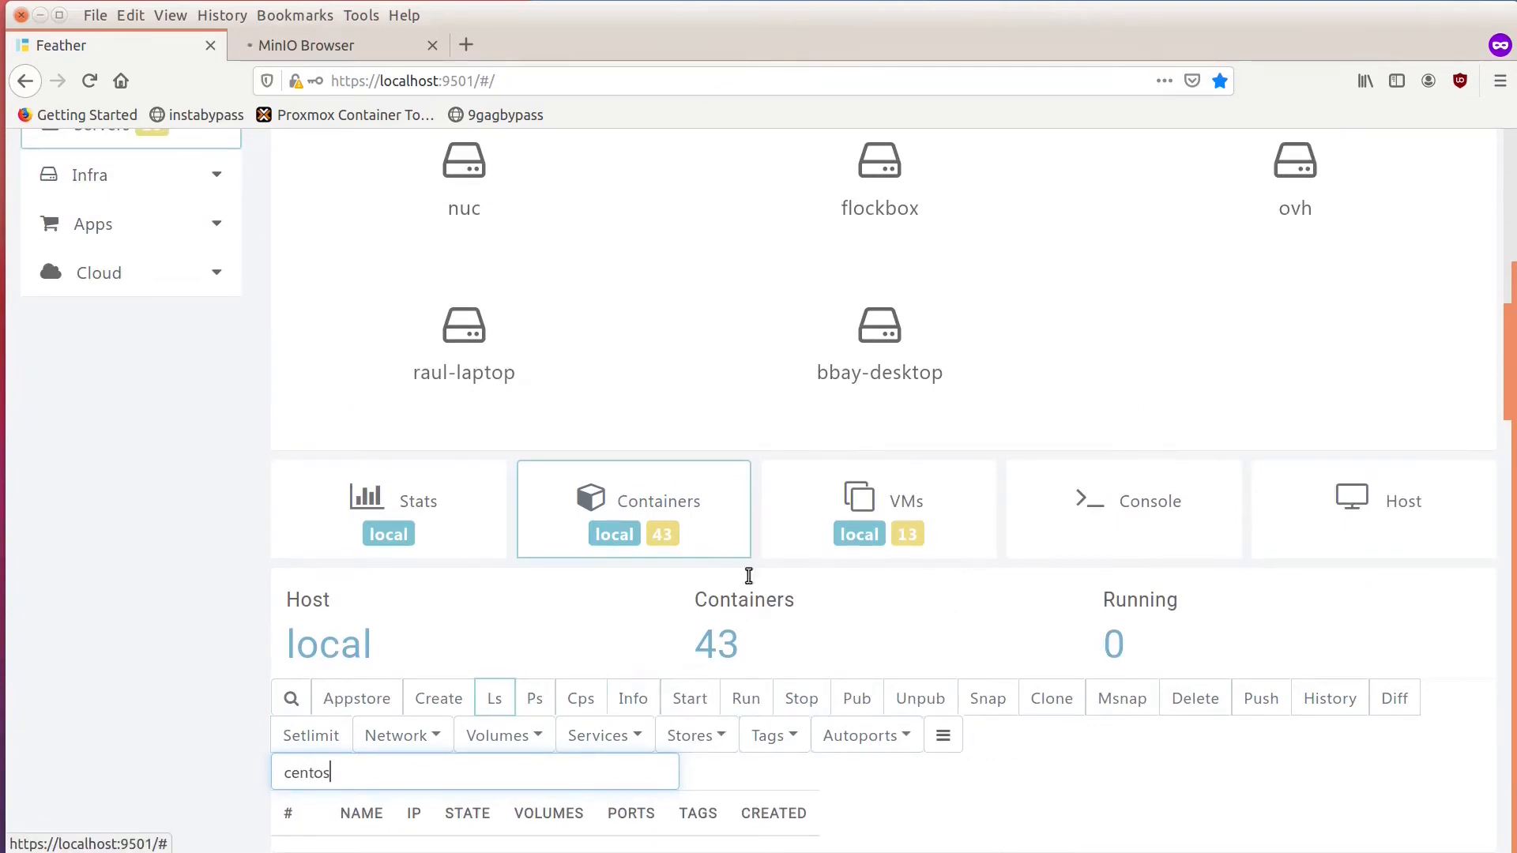
Import the VM disk image /var/lib/vimages/centos7.img as a container with Importvm, using root partition 1.
left_click(942, 735)
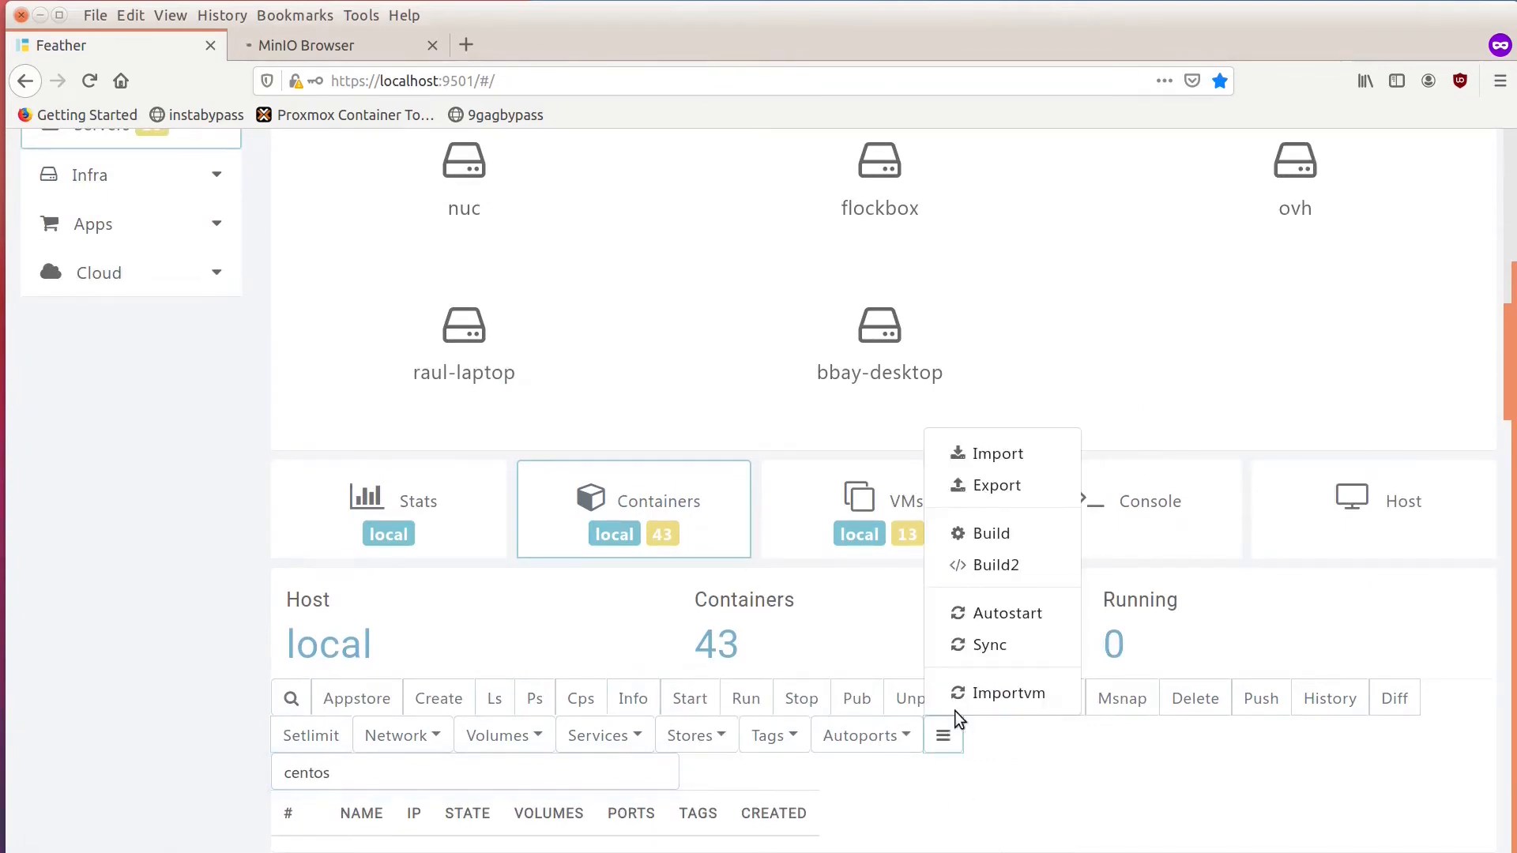
left_click(980, 689)
scroll(696, 513, "down", 3)
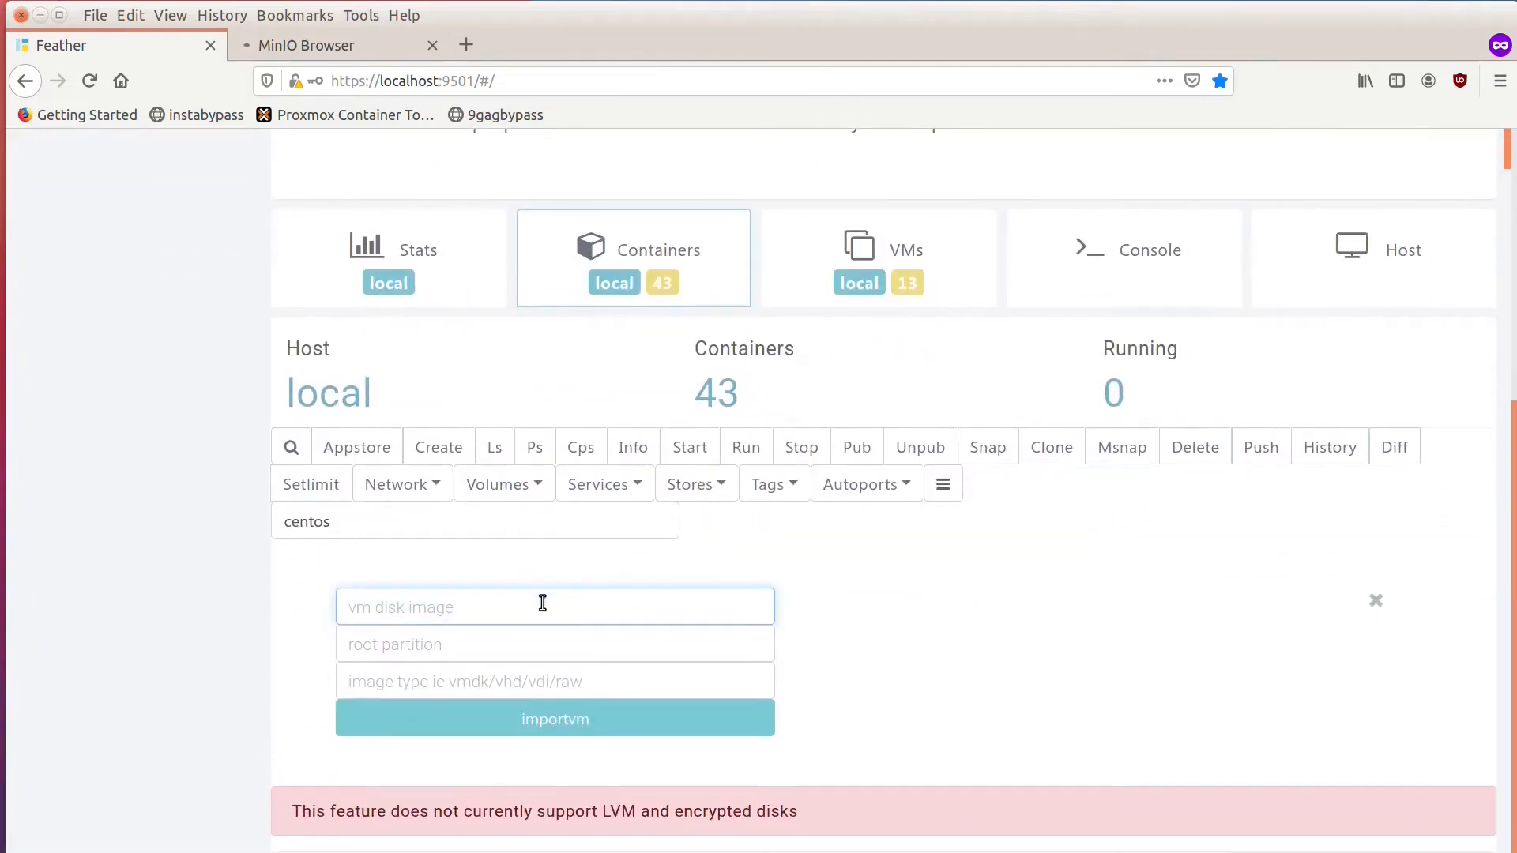
type("/var/lib/vimages/centos7.")
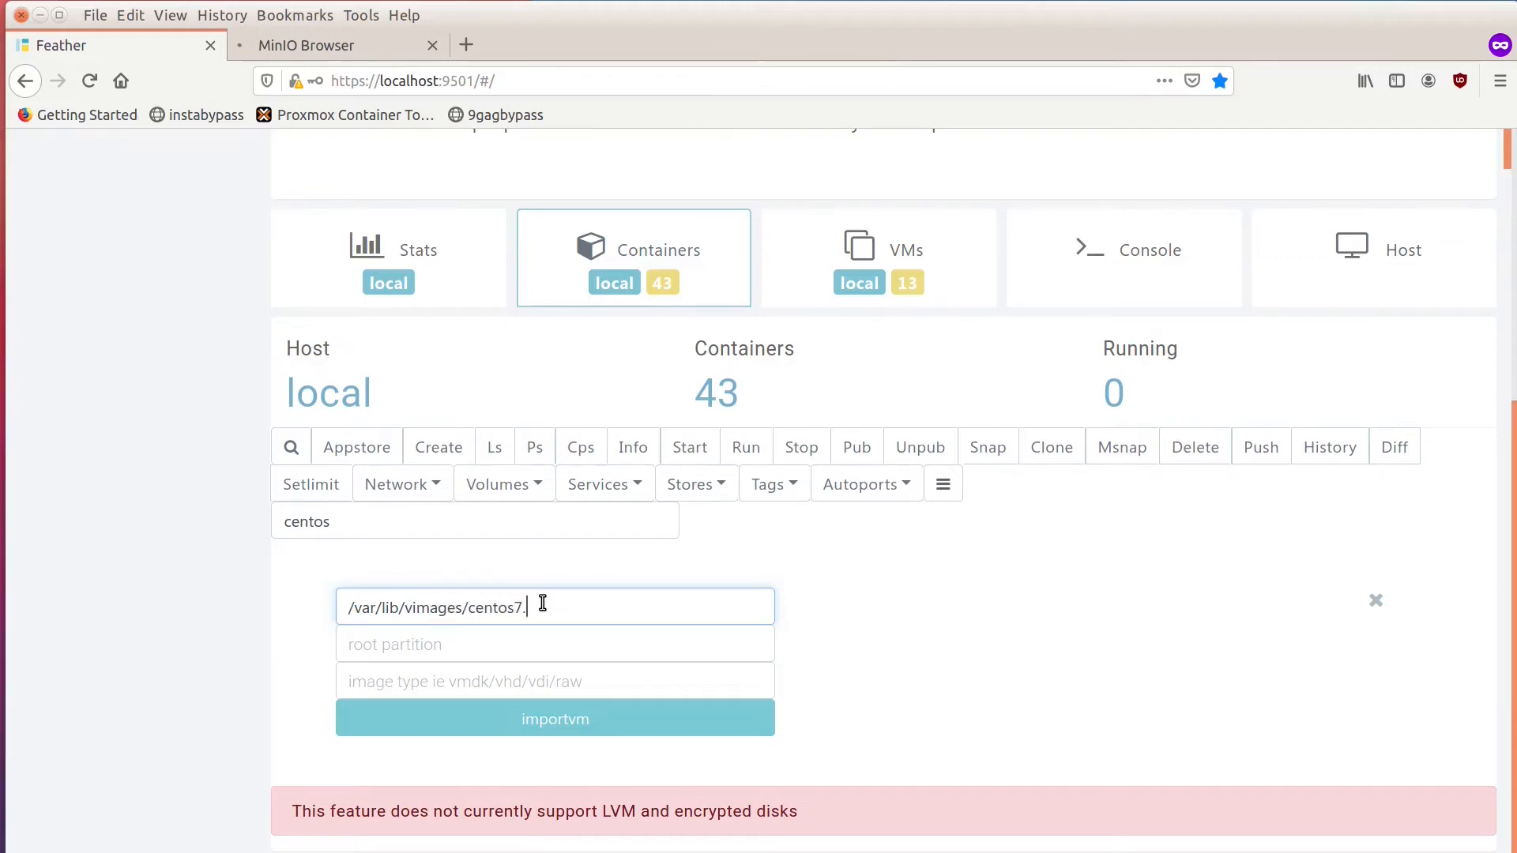
type("img")
left_click(560, 644)
type("1")
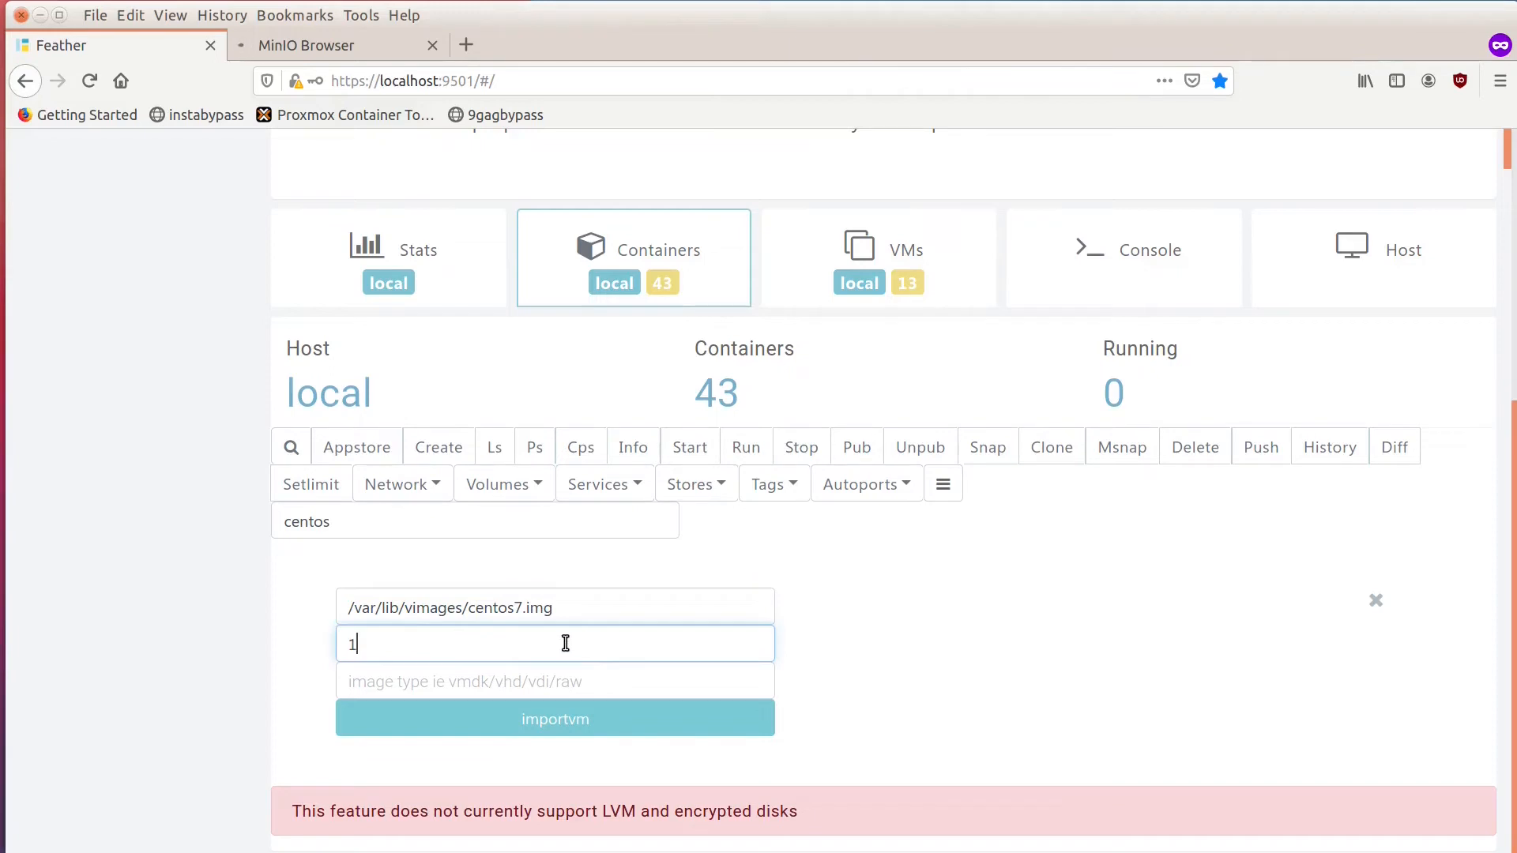
left_click(591, 721)
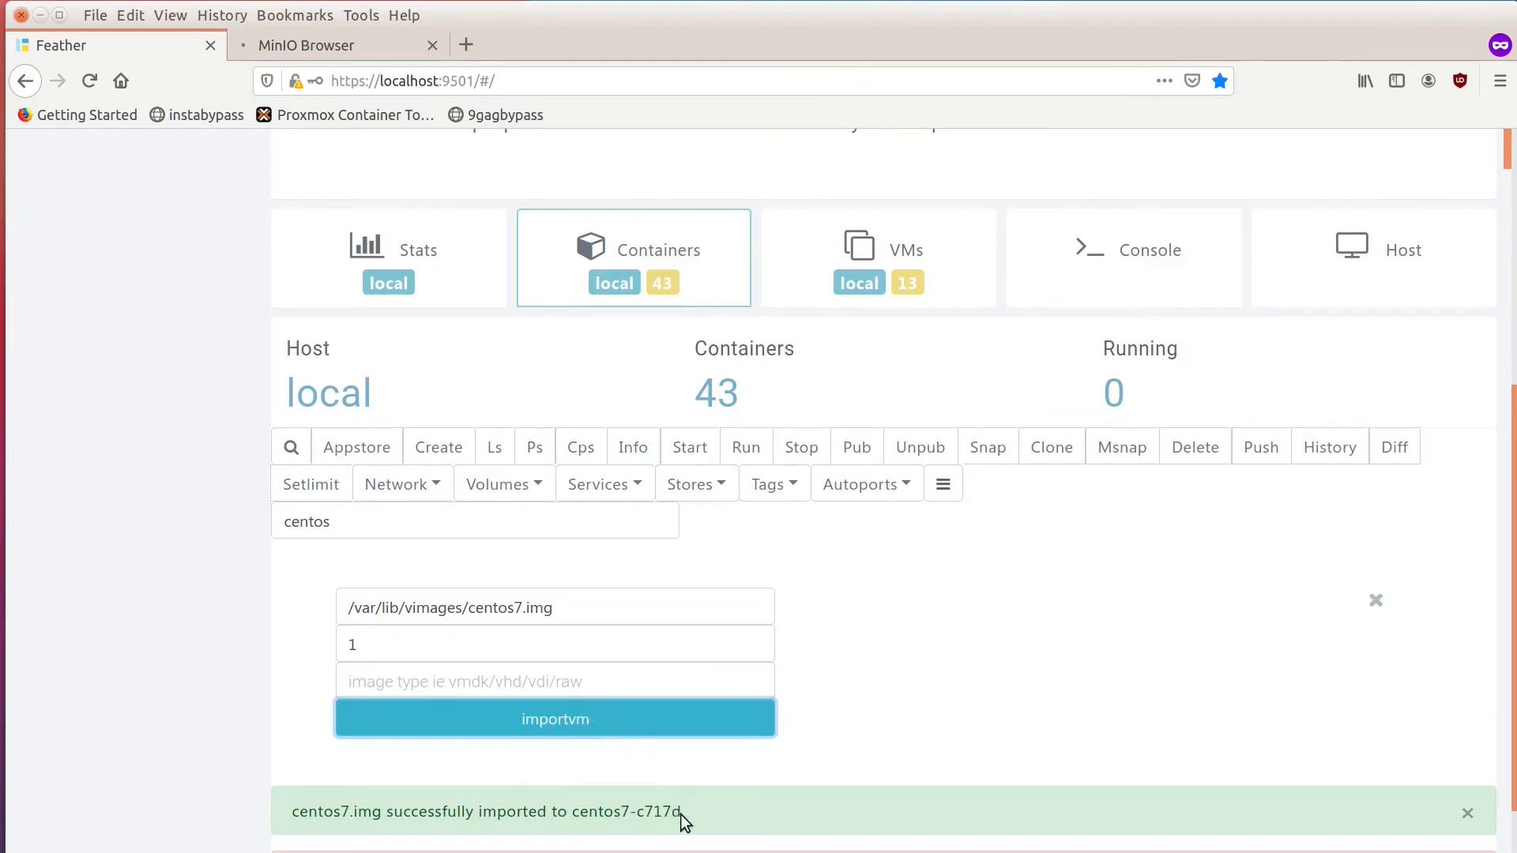
Copy the imported container's name from the success message and list the local containers again.
left_click_drag(681, 814, 571, 814)
right_click(580, 815)
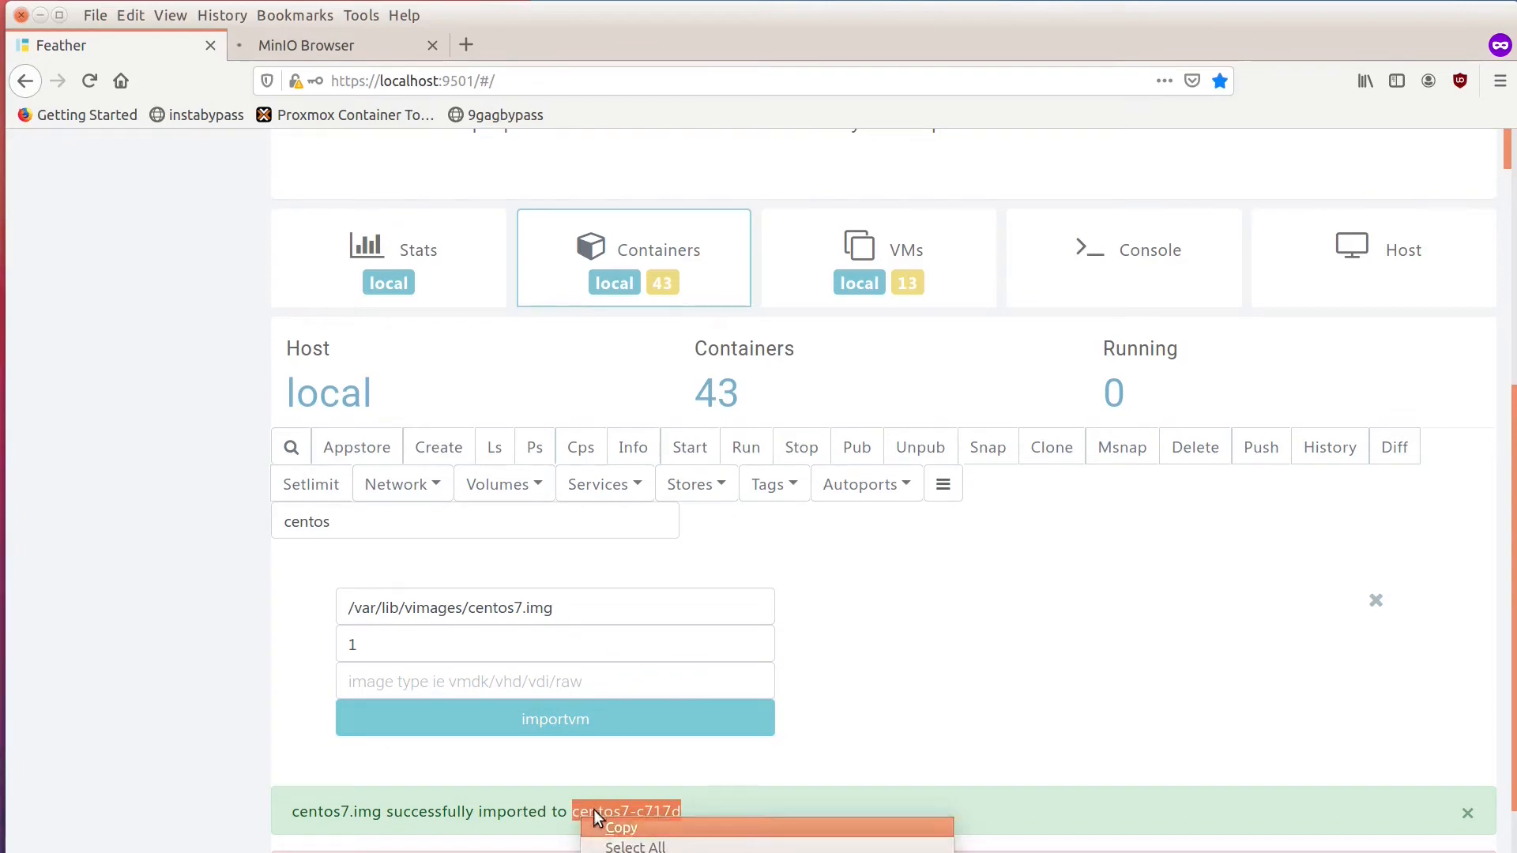
left_click(604, 829)
left_click(498, 450)
scroll(498, 455, "down", 10)
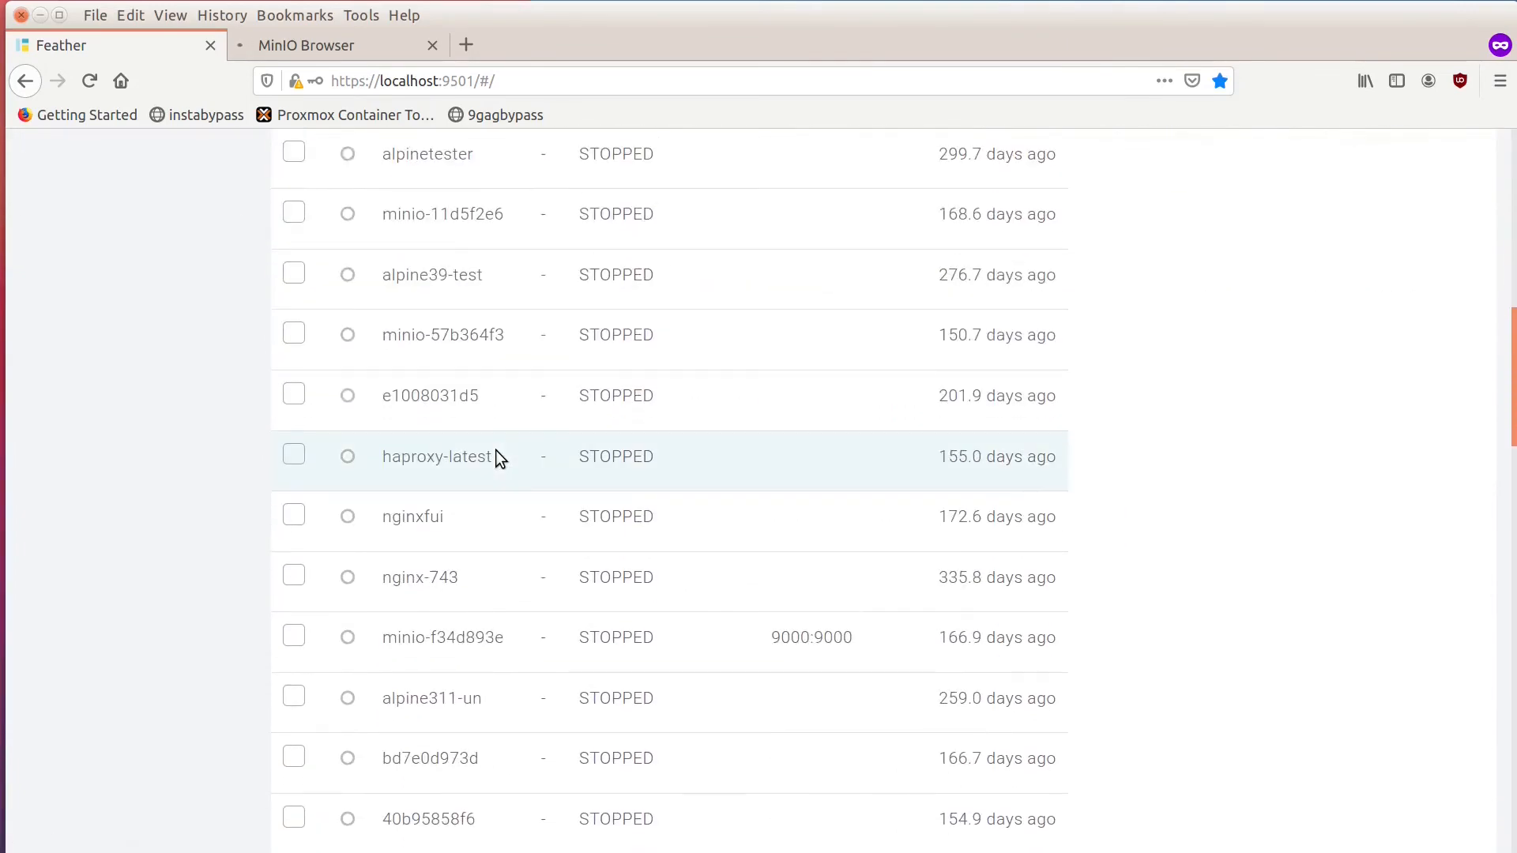
Search the container list for centos7 and show the info of the imported container centos7-c717d.
scroll(495, 449, "up", 8)
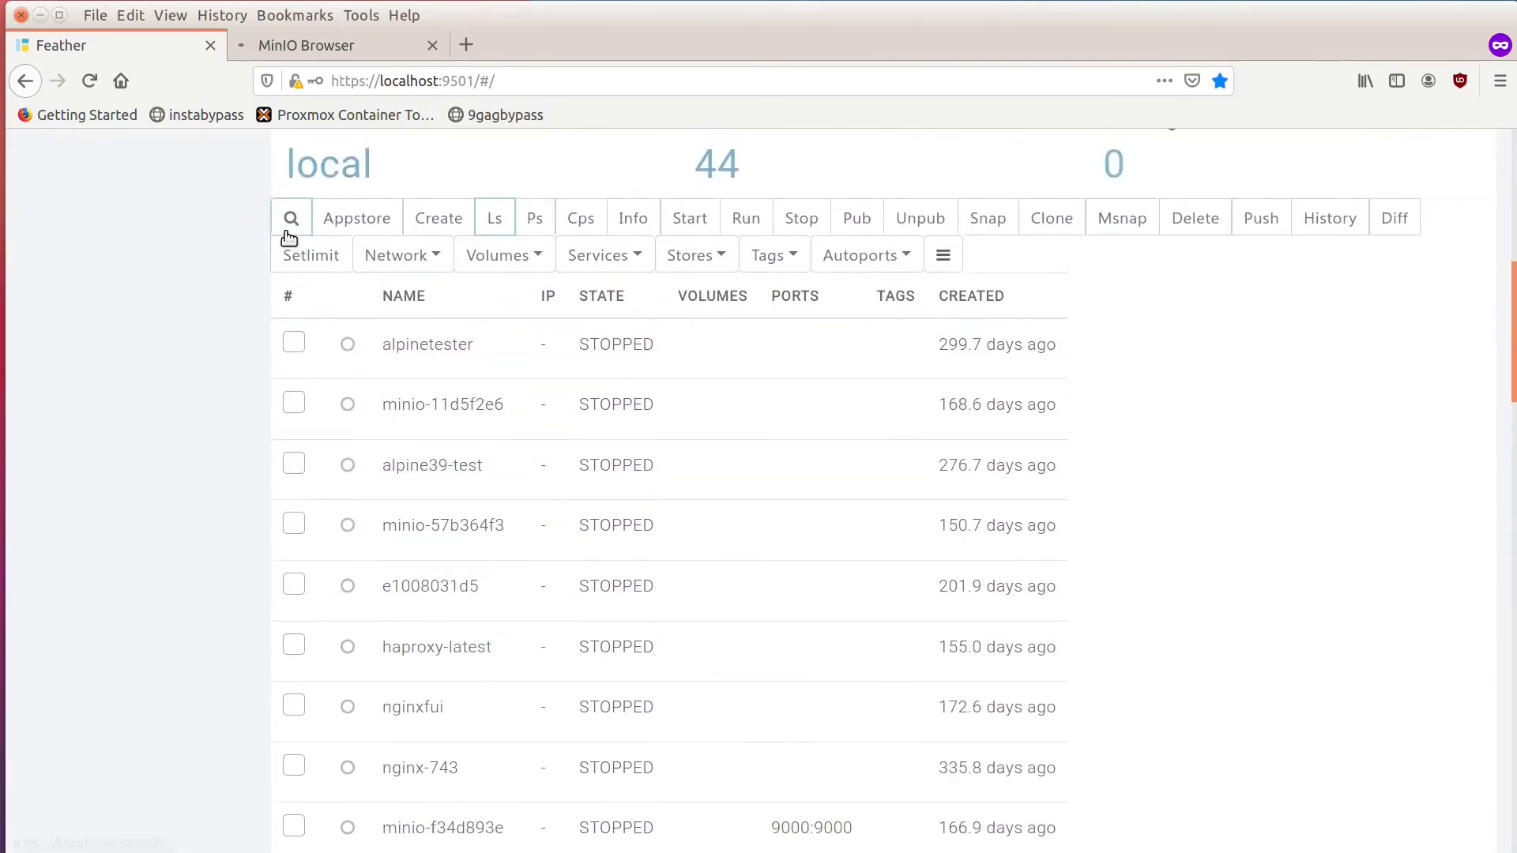
left_click(281, 227)
type("centos")
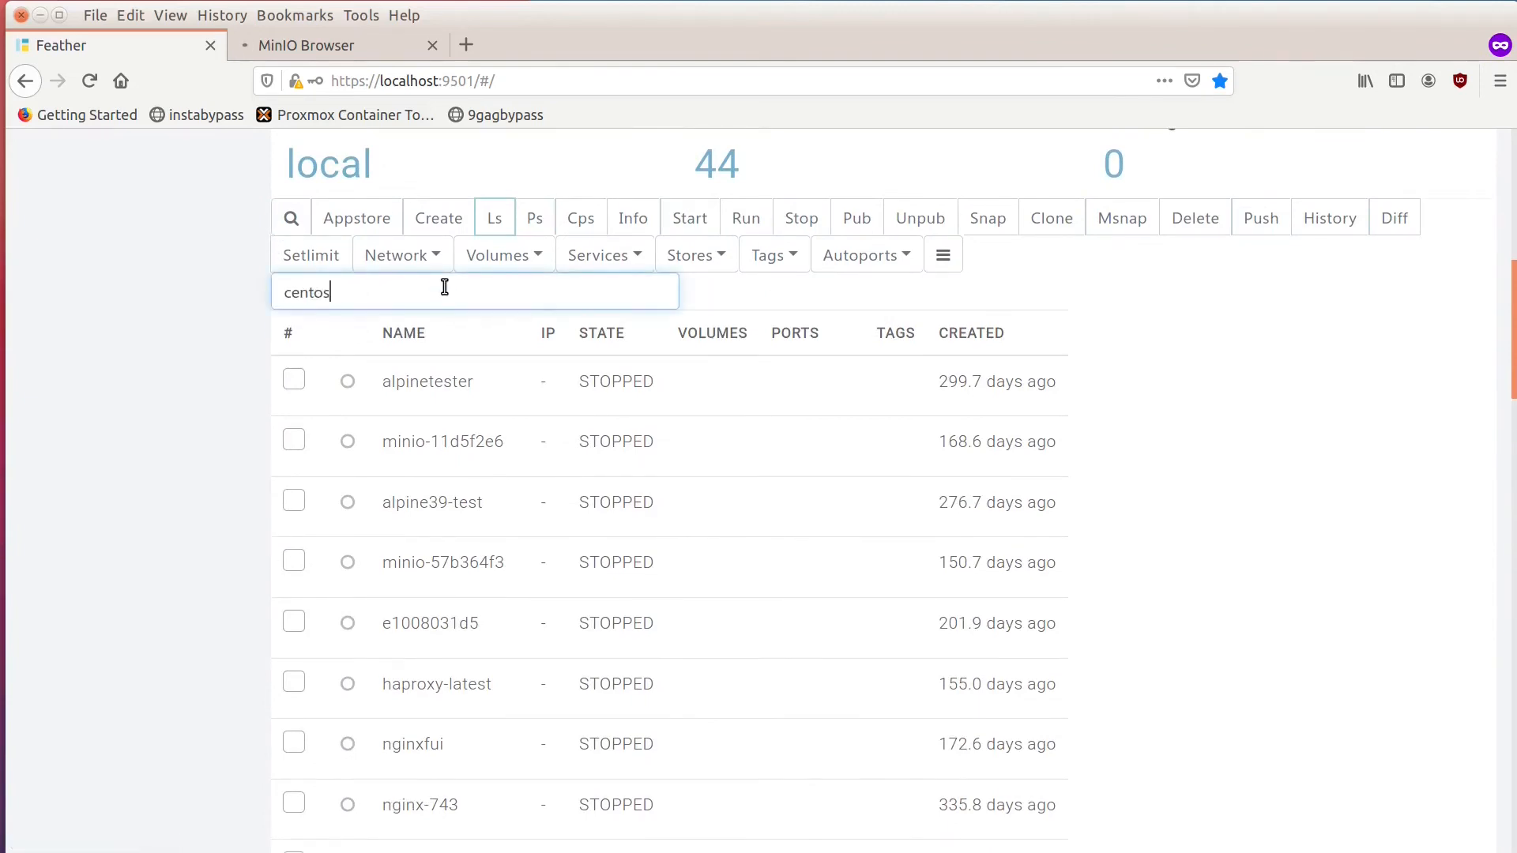
type("7")
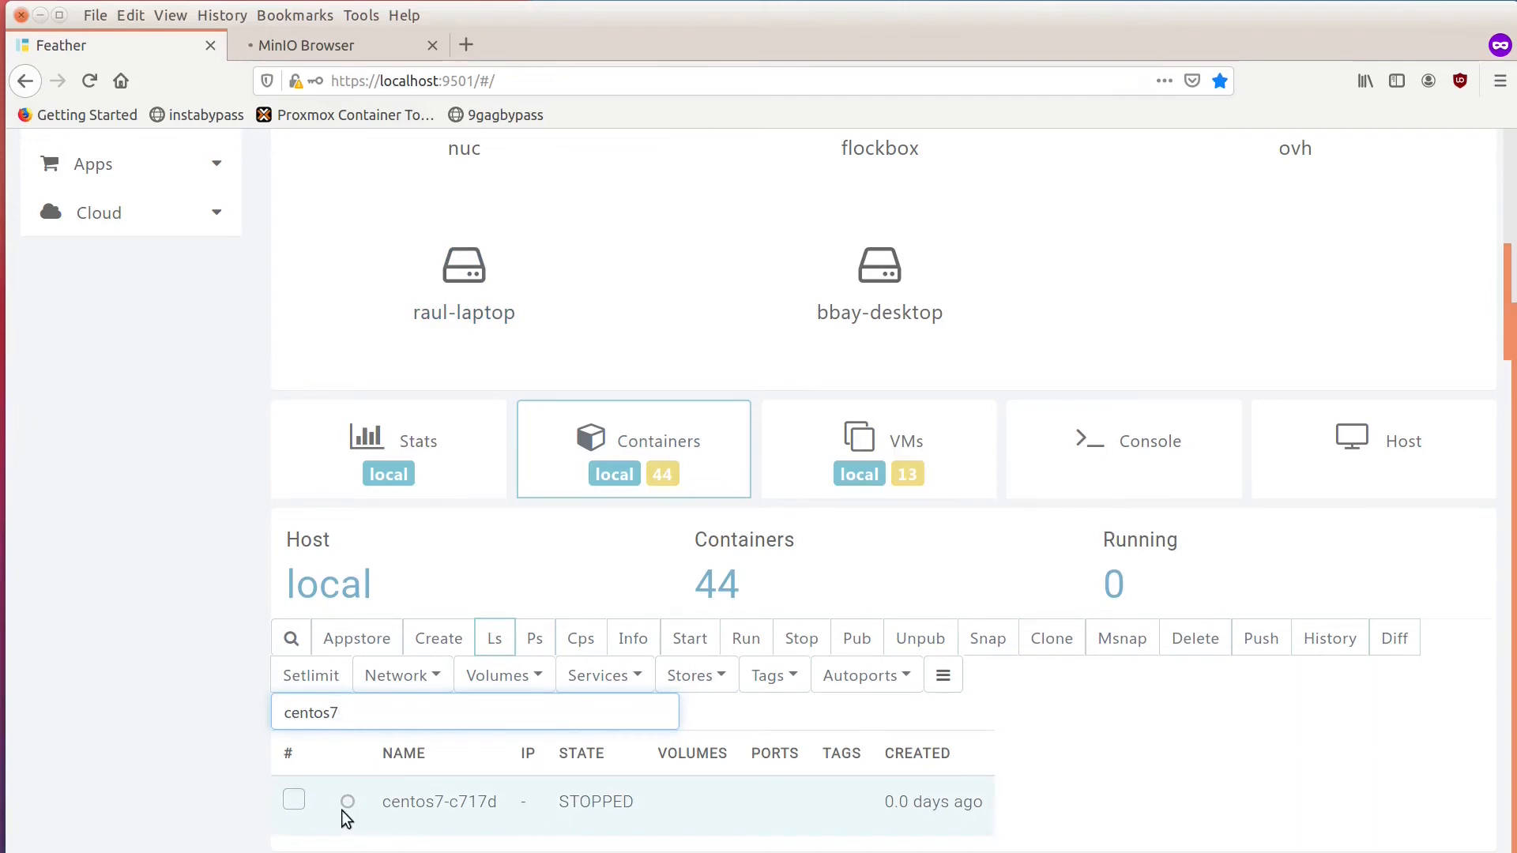
left_click(295, 801)
left_click(633, 646)
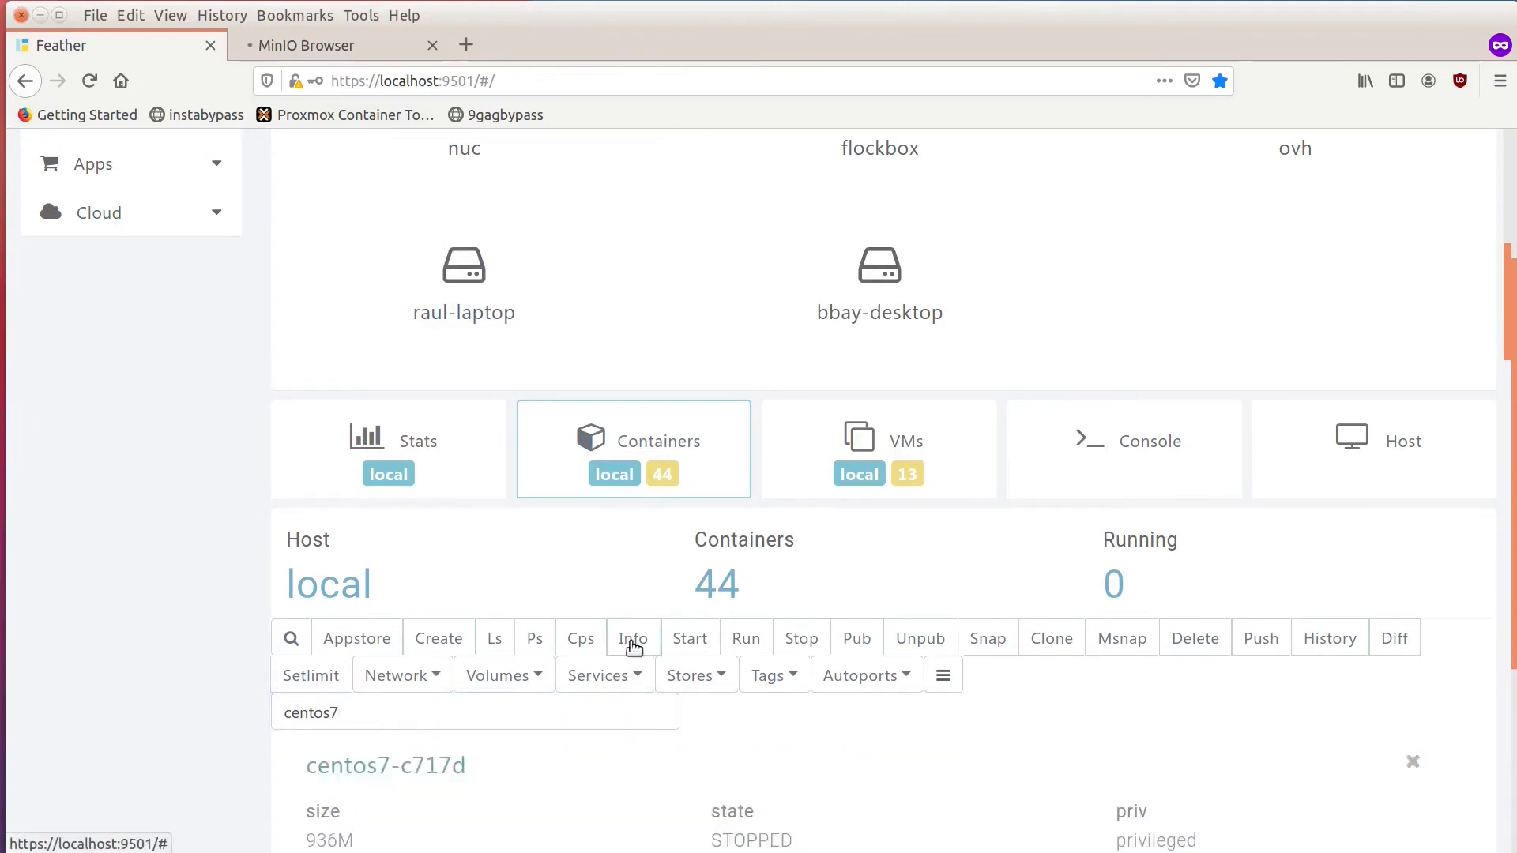
scroll(633, 647, "down", 4)
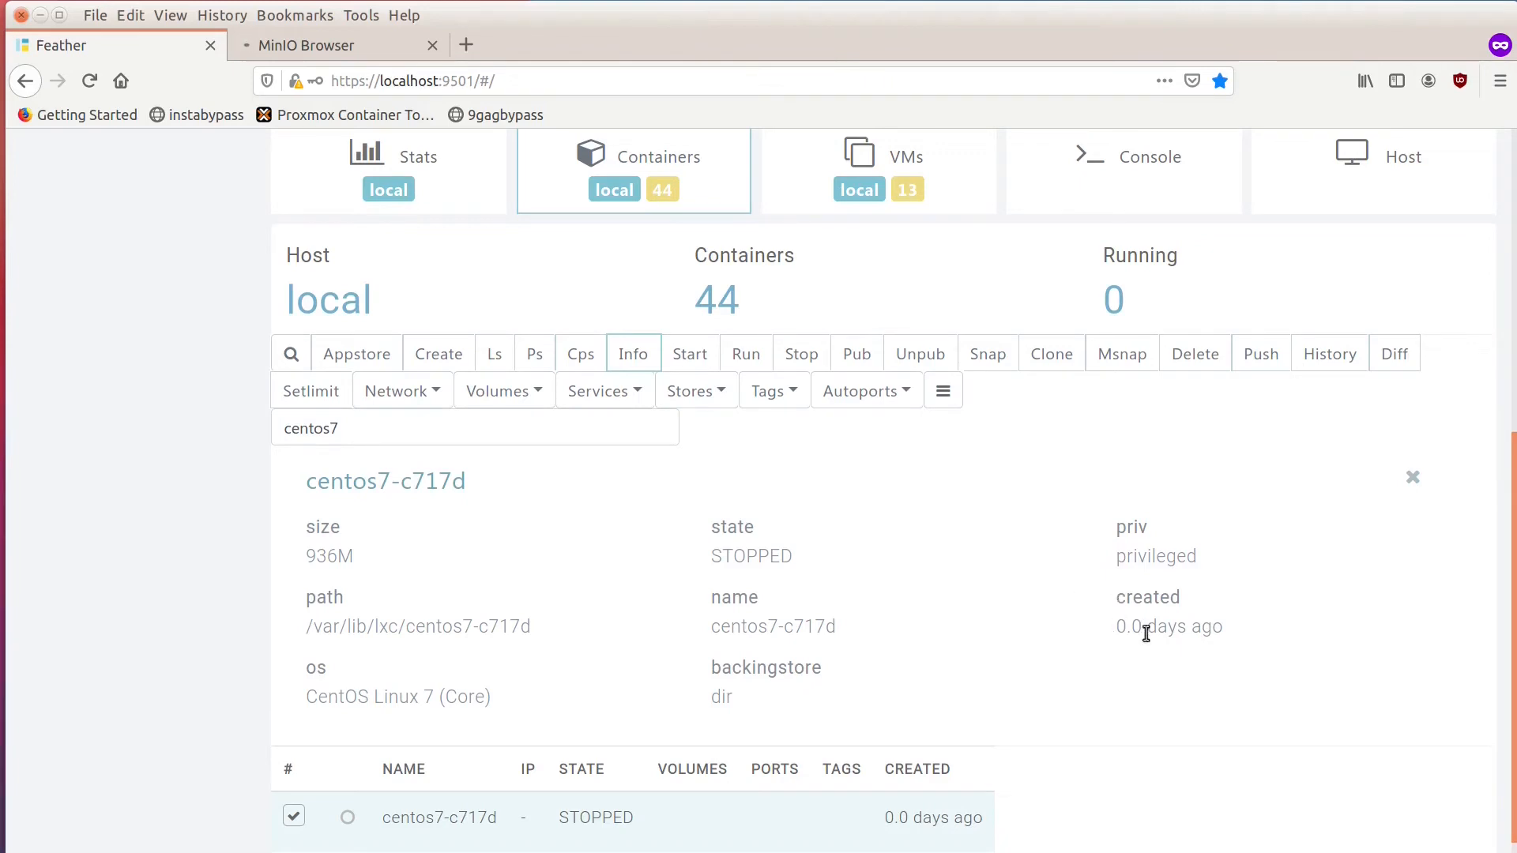
Start the centos7-c717d container and list the running containers, refreshing the list to get its IP address.
left_click(695, 363)
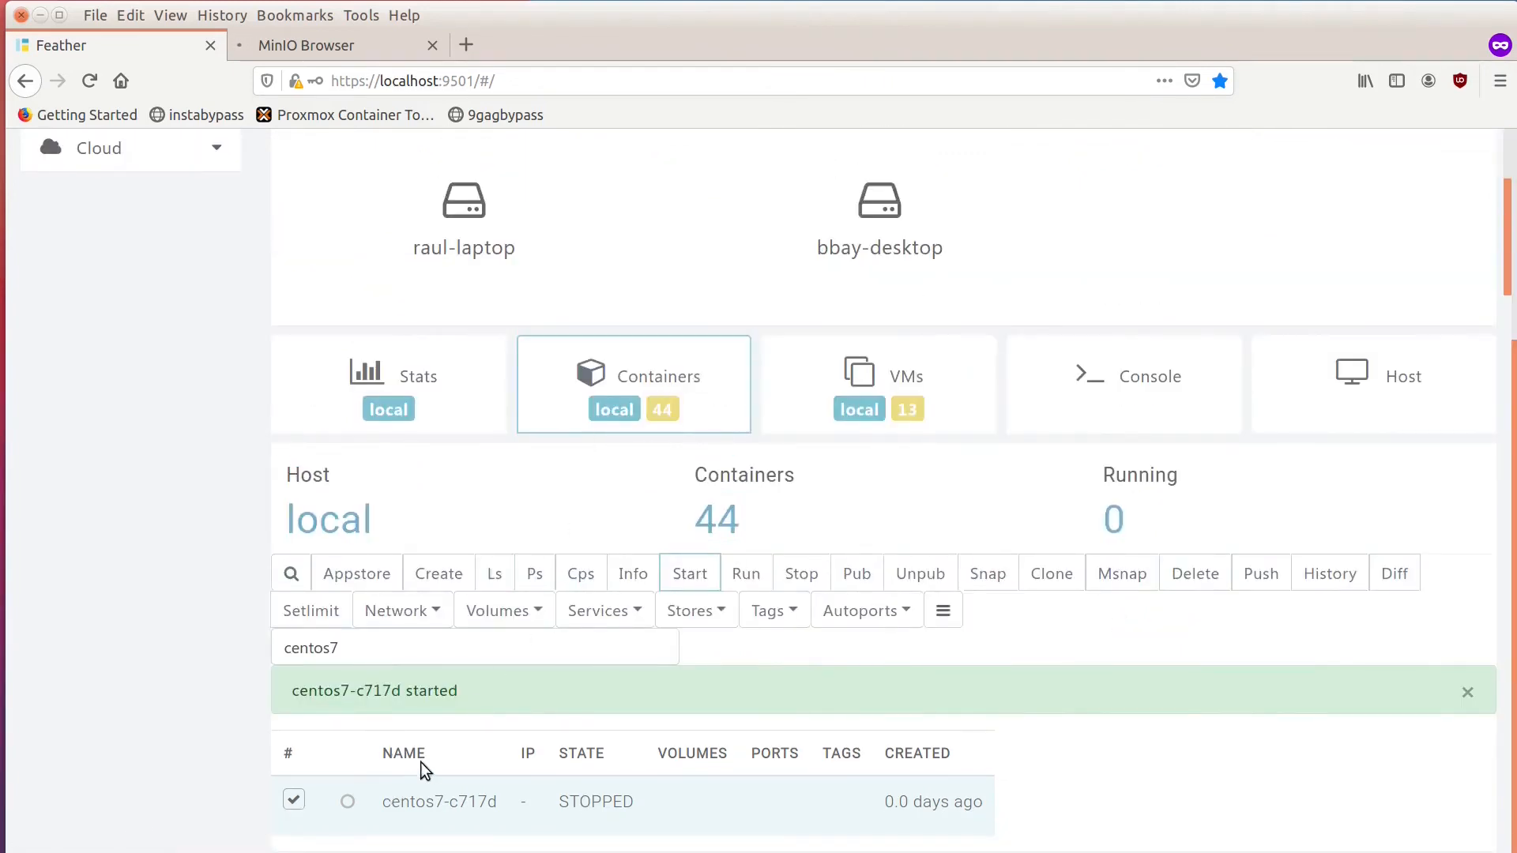
left_click(531, 581)
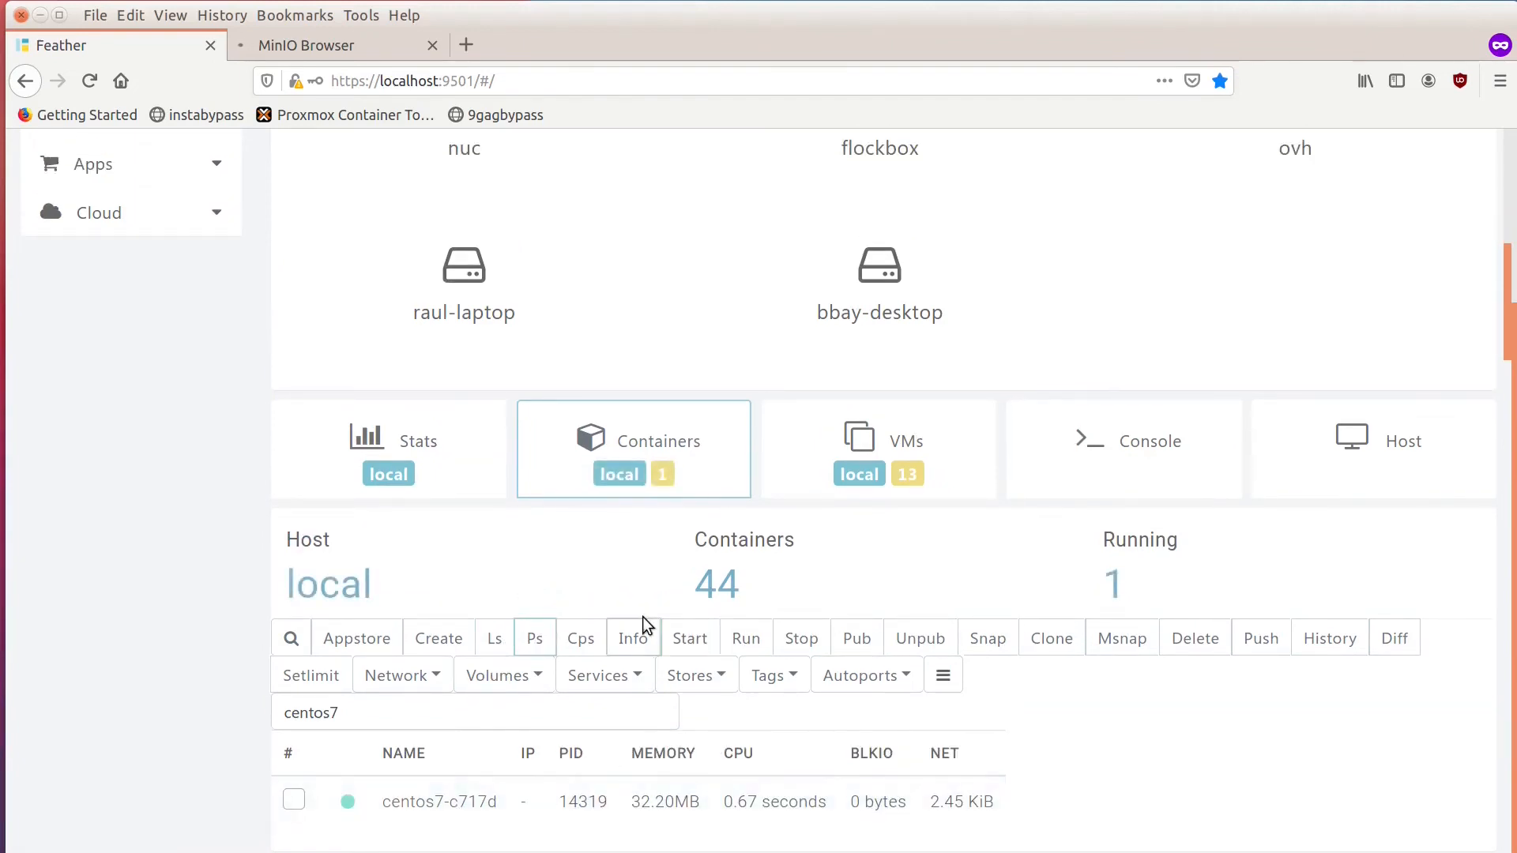
left_click(537, 644)
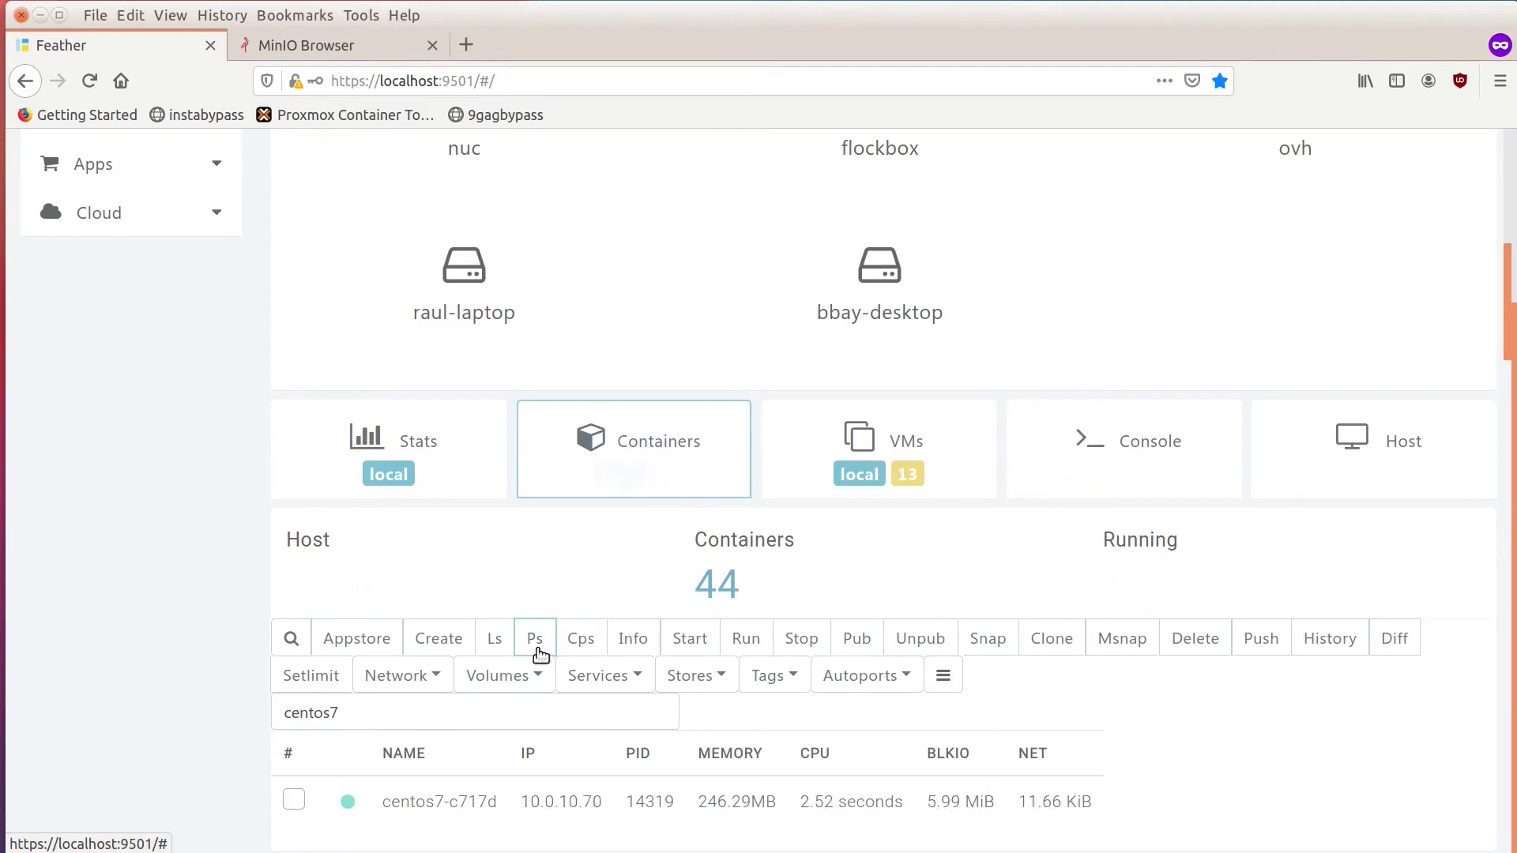
List the processes inside the running centos7-c717d container with Cps and look for the minio process.
left_click(294, 801)
left_click(580, 639)
scroll(586, 650, "down", 5)
scroll(586, 650, "down", 5)
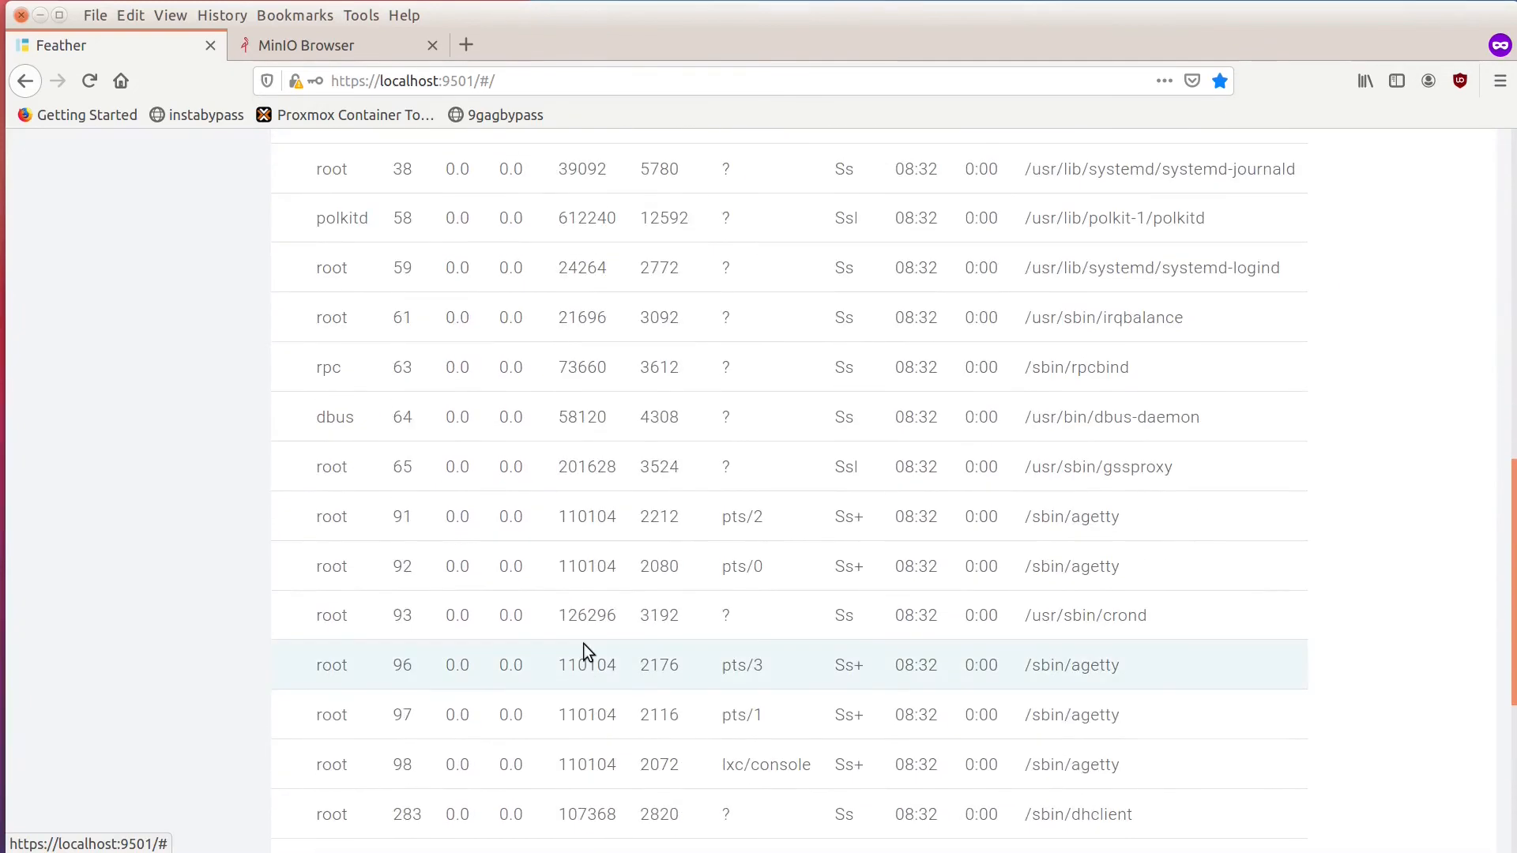
scroll(648, 775, "down", 4)
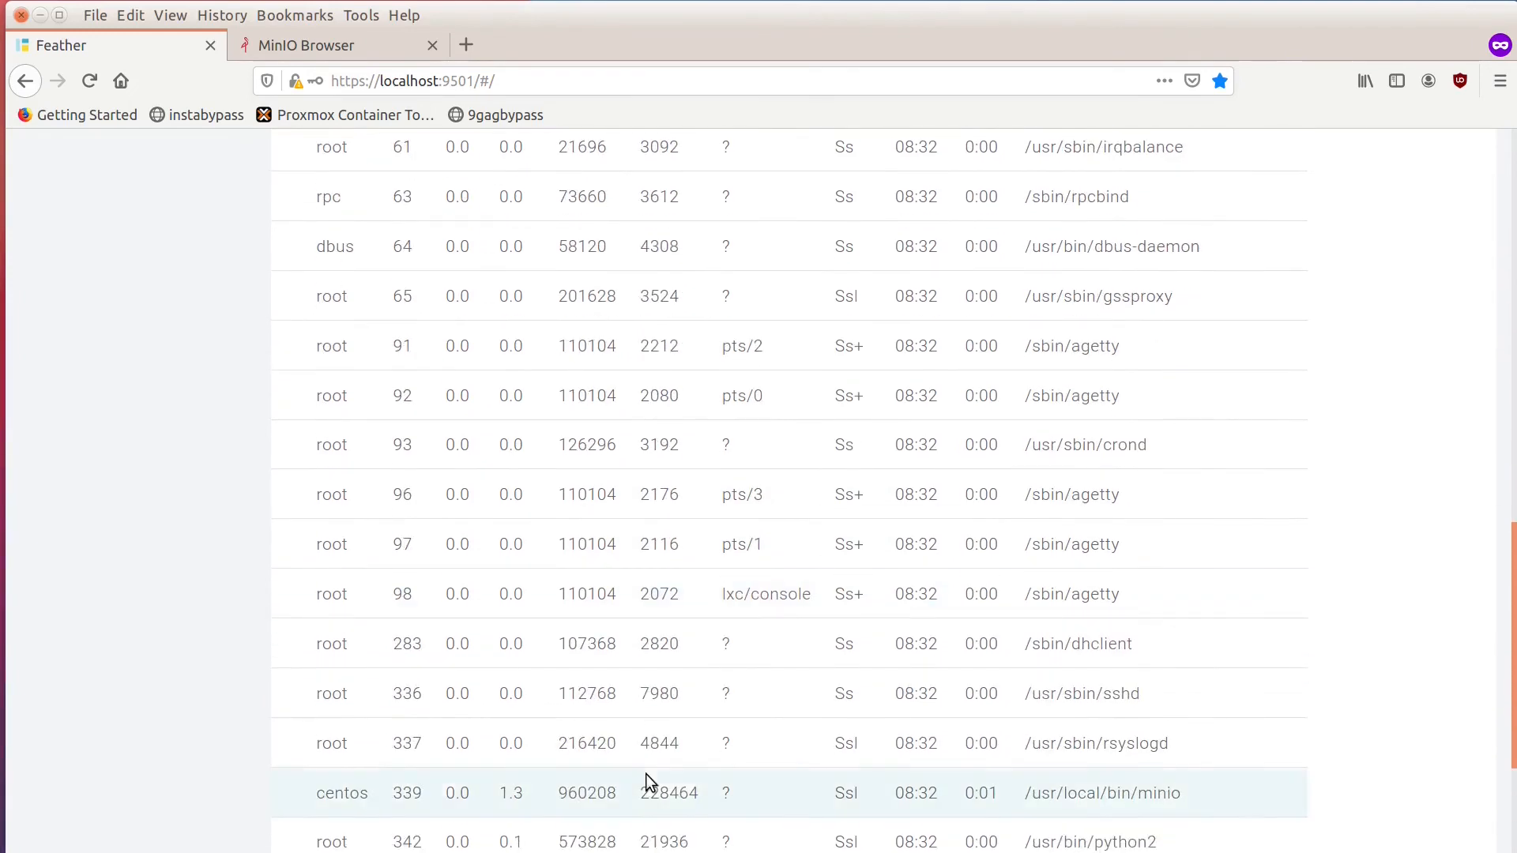
scroll(646, 770, "up", 3)
scroll(644, 762, "up", 10)
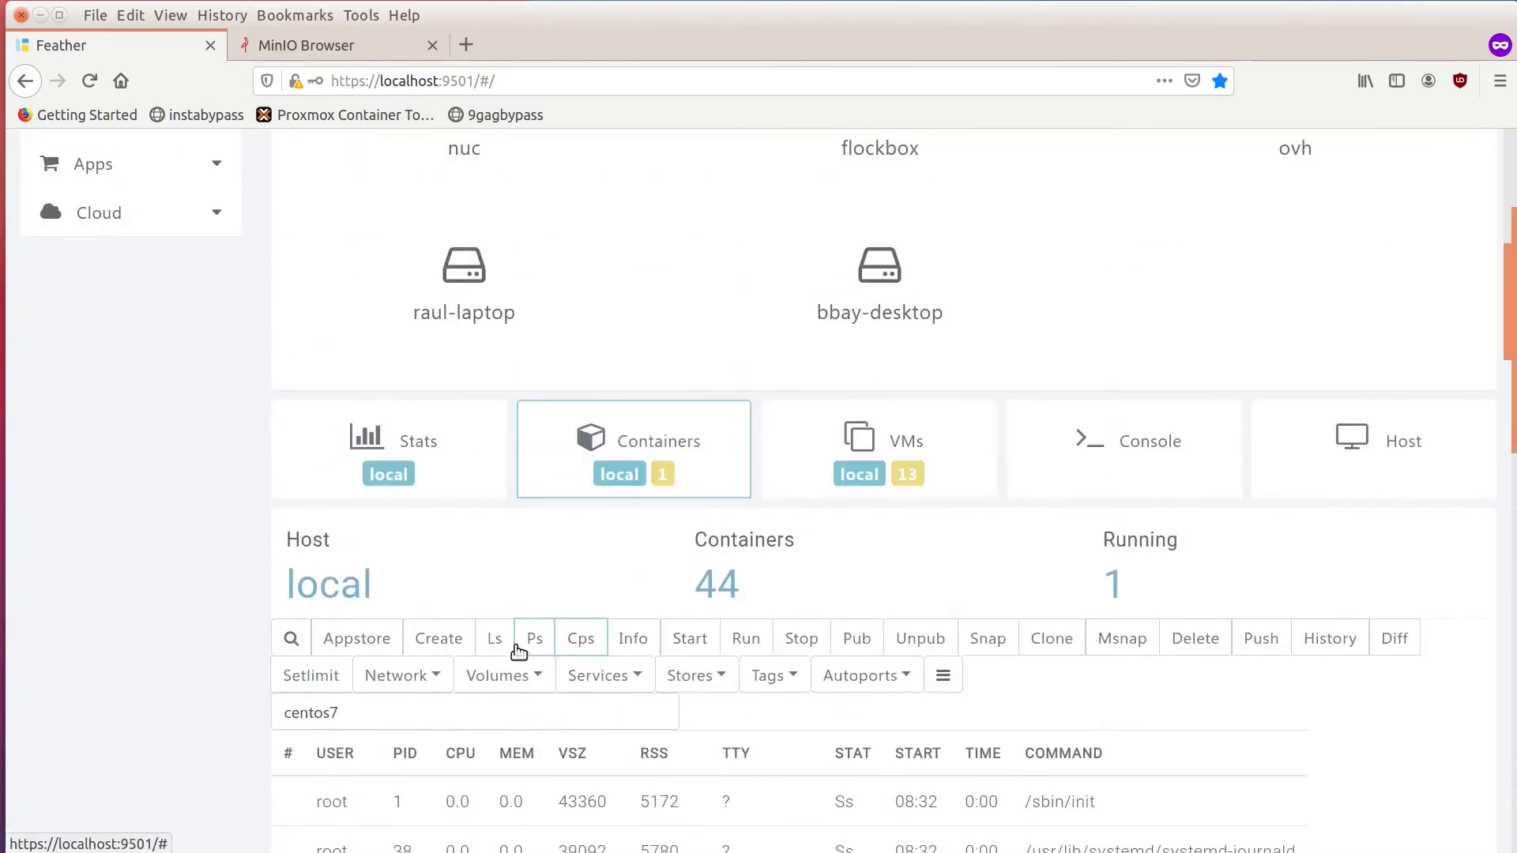
Return to the list of running containers and copy the IP address of centos7-c717d.
left_click(526, 647)
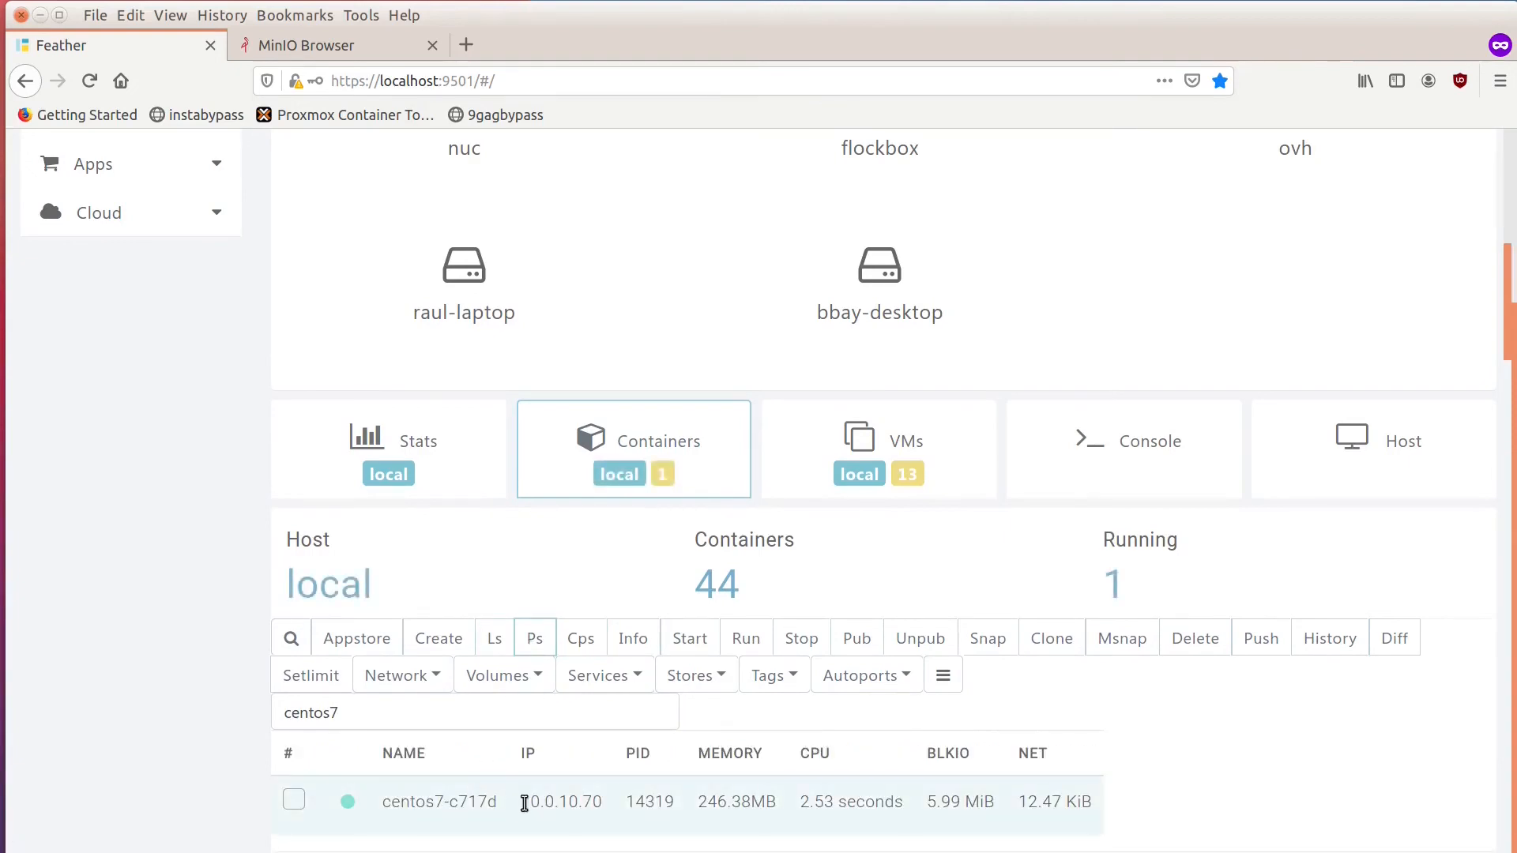
left_click_drag(521, 802, 598, 802)
key("ctrl+c")
right_click(598, 802)
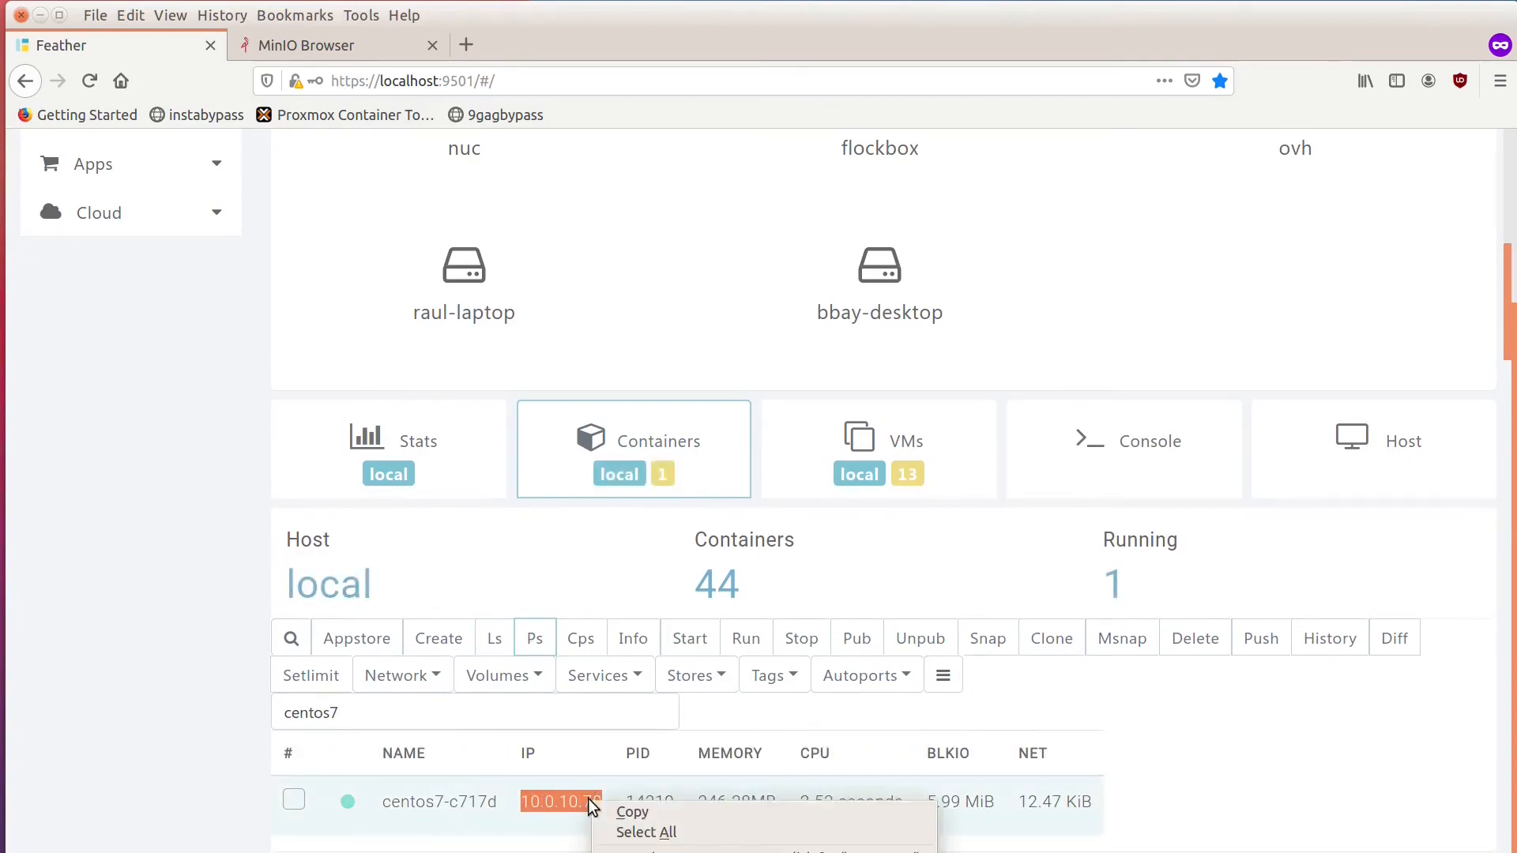
left_click(624, 813)
Close the VM's old MinIO Browser page and open the copied container address 10.0.10.70:9000 in a new tab.
left_click(344, 40)
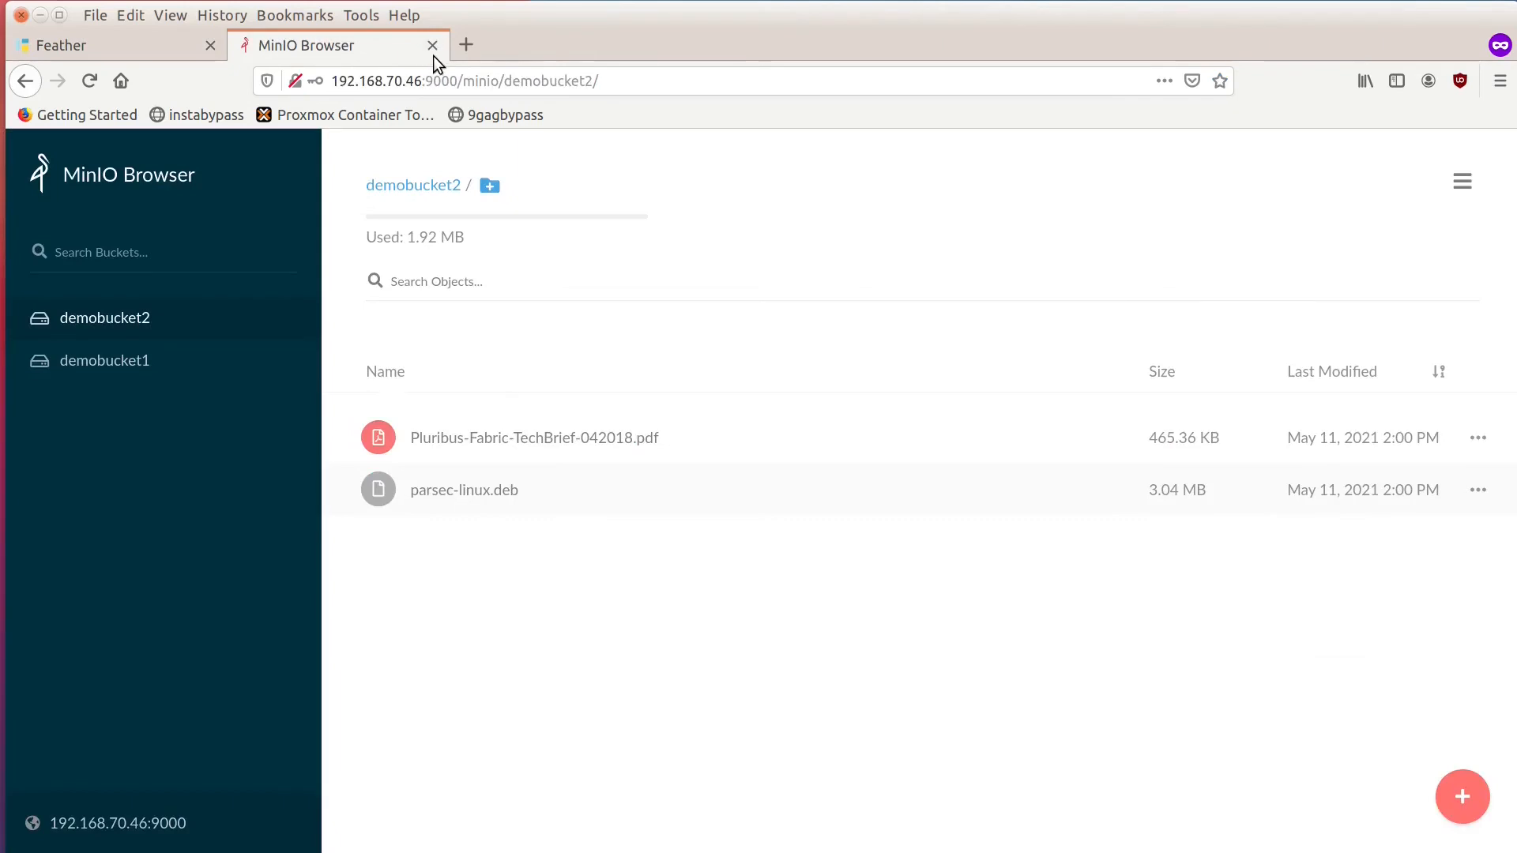
left_click(433, 46)
left_click(243, 44)
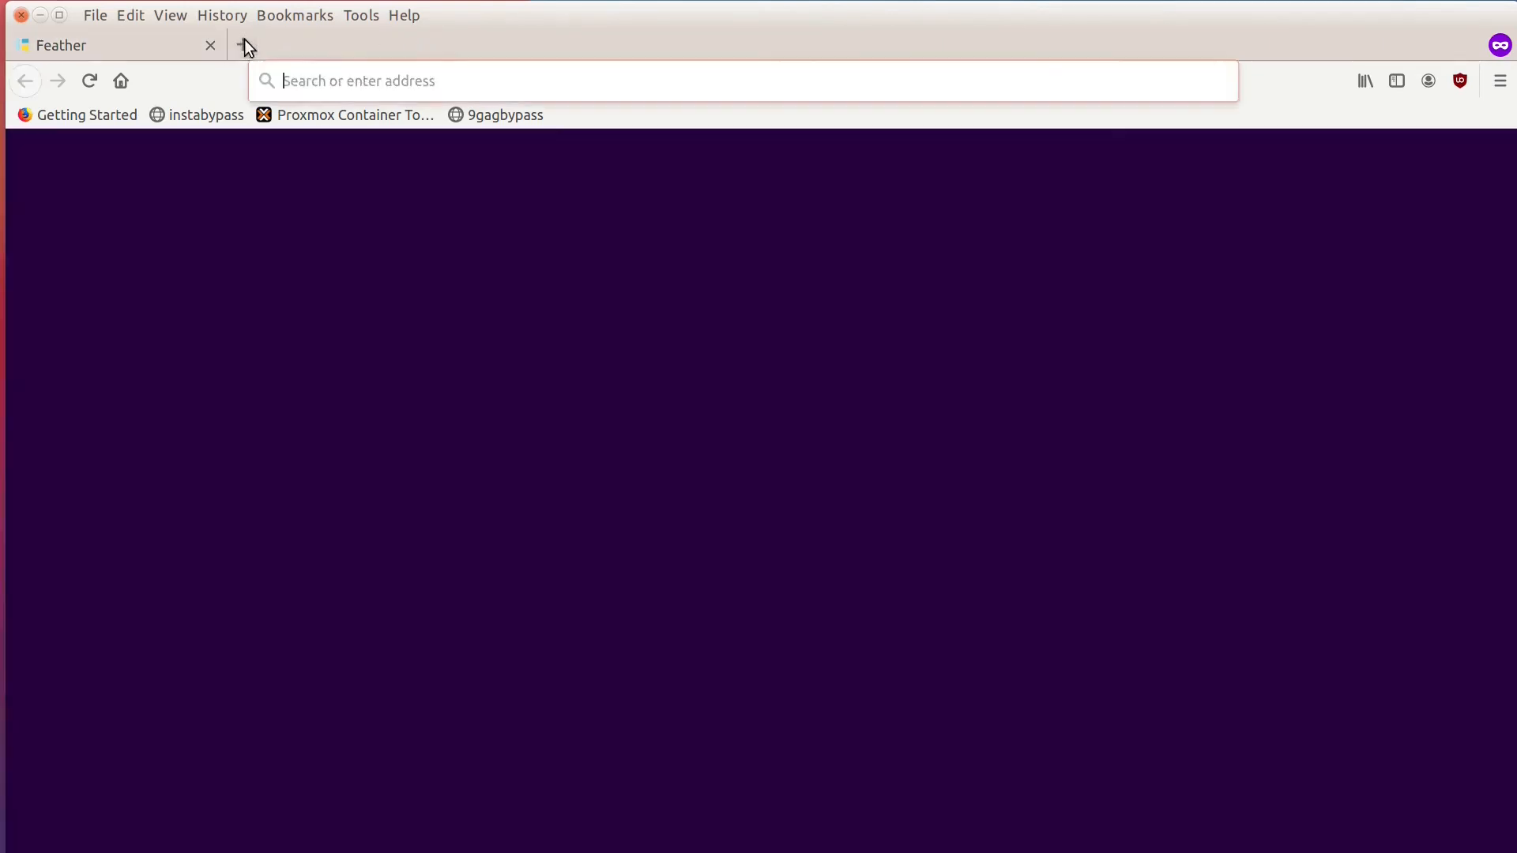
key("ctrl+v")
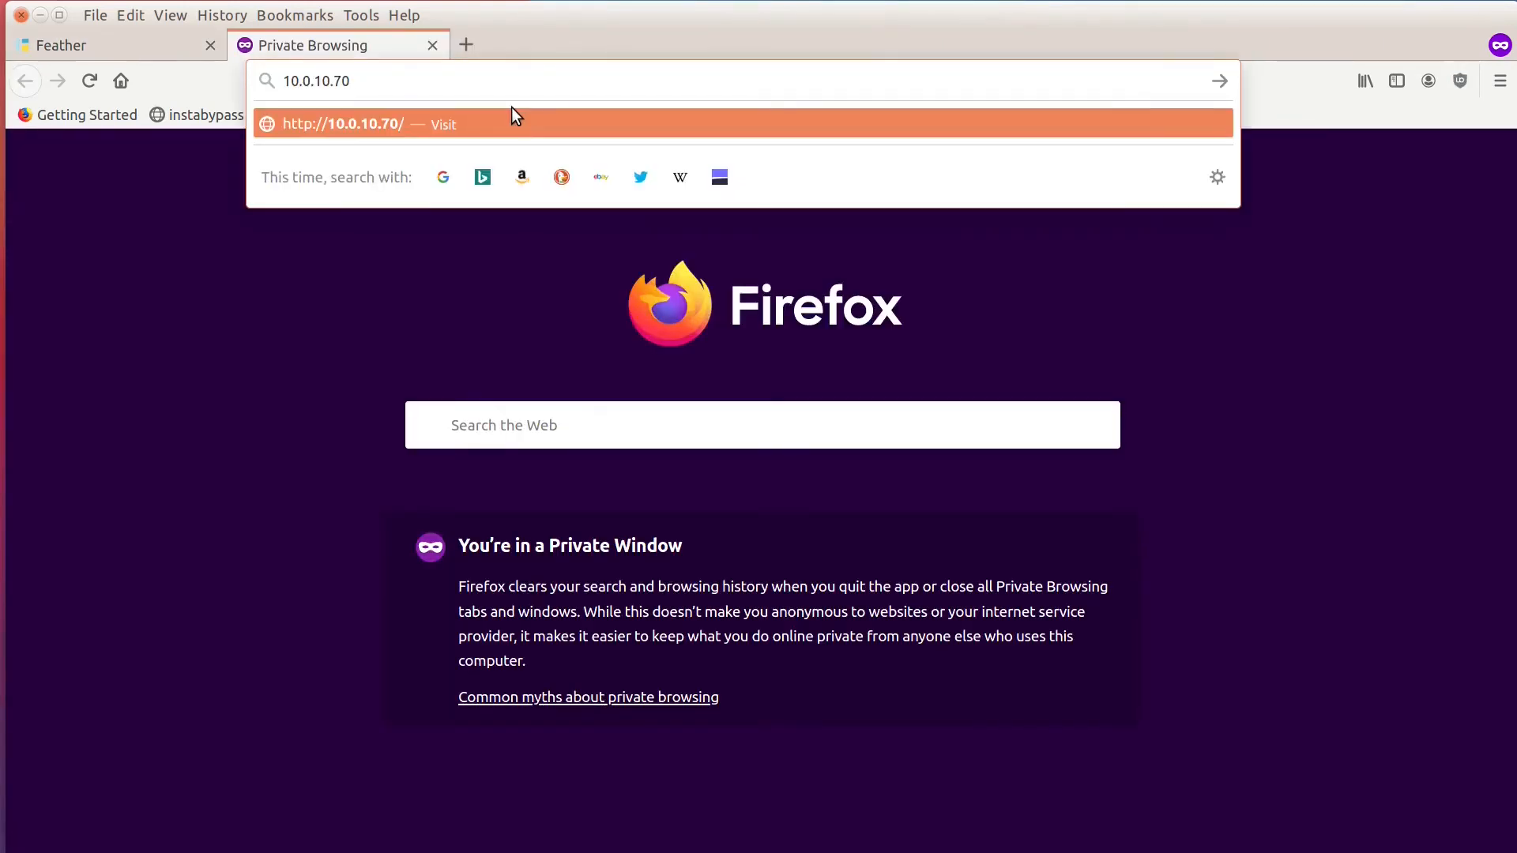
type(":9000")
key("Return")
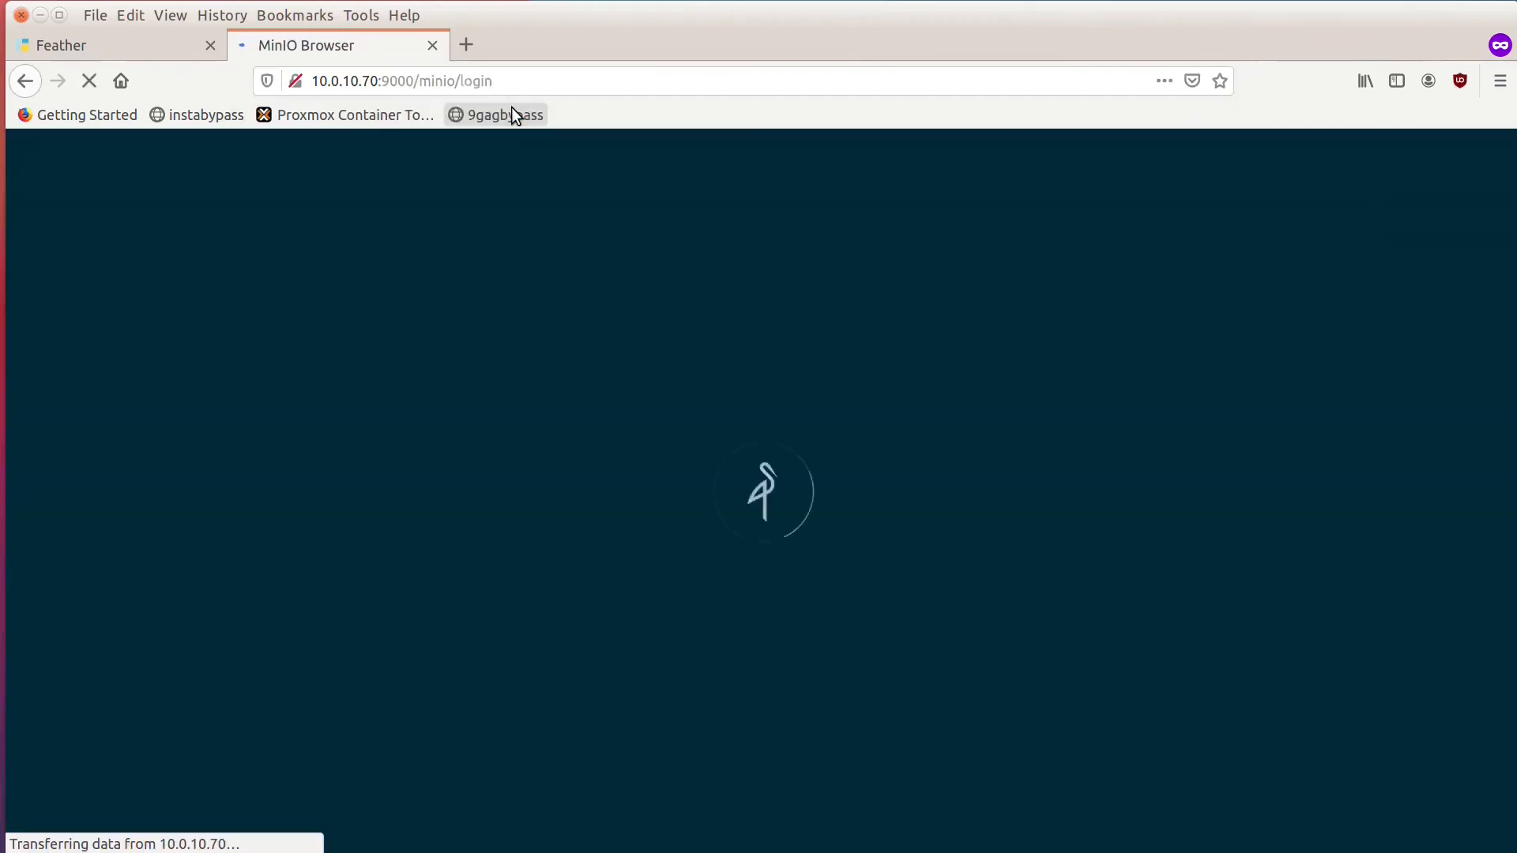
Log in to the container's MinIO Browser with the access key and secret key.
left_click(821, 330)
type("admin")
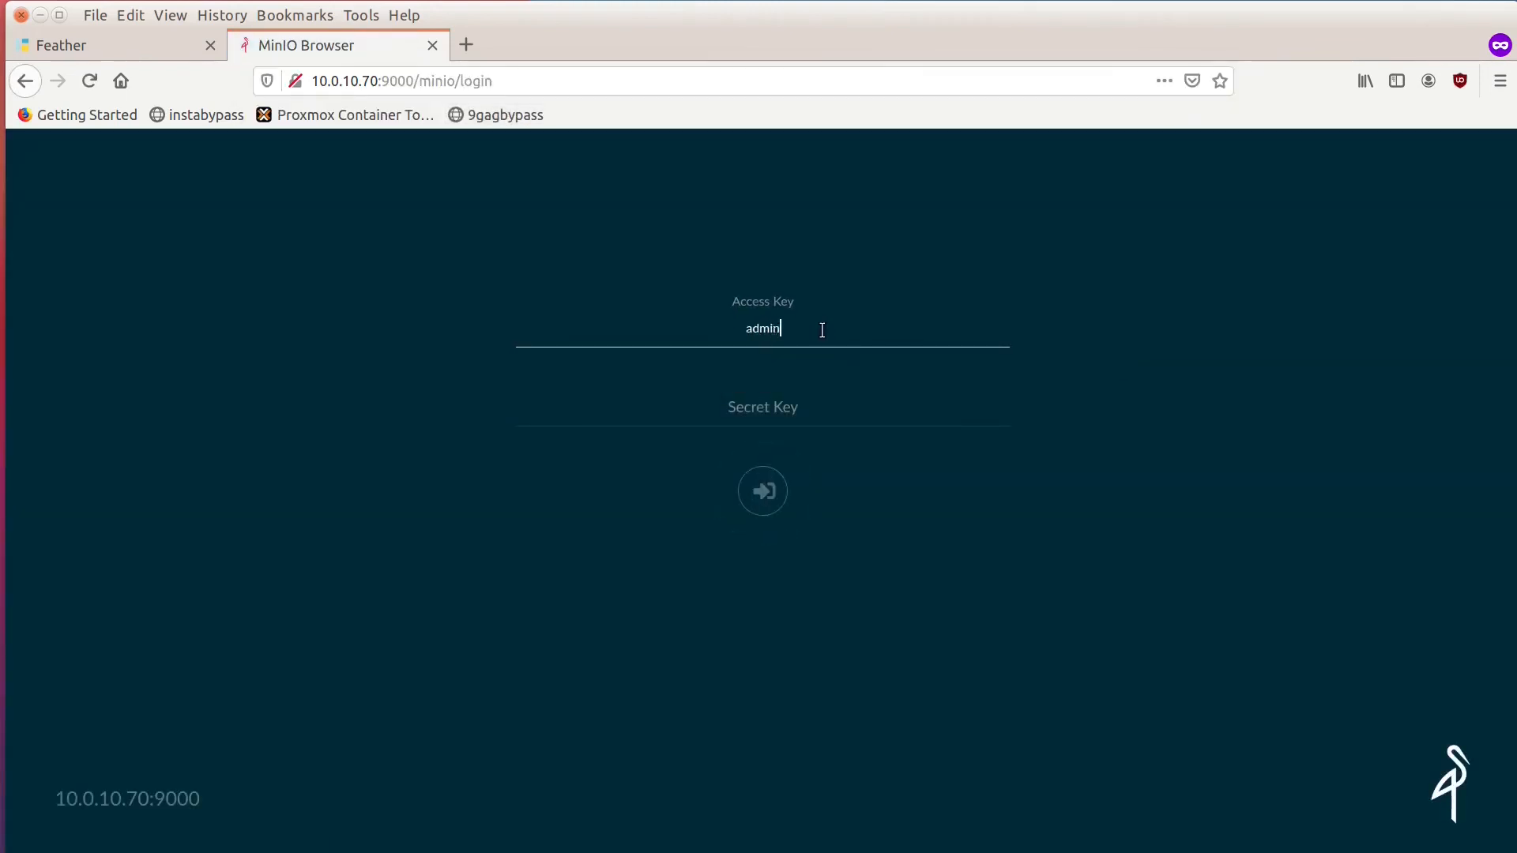
key("Tab")
type("••••••••")
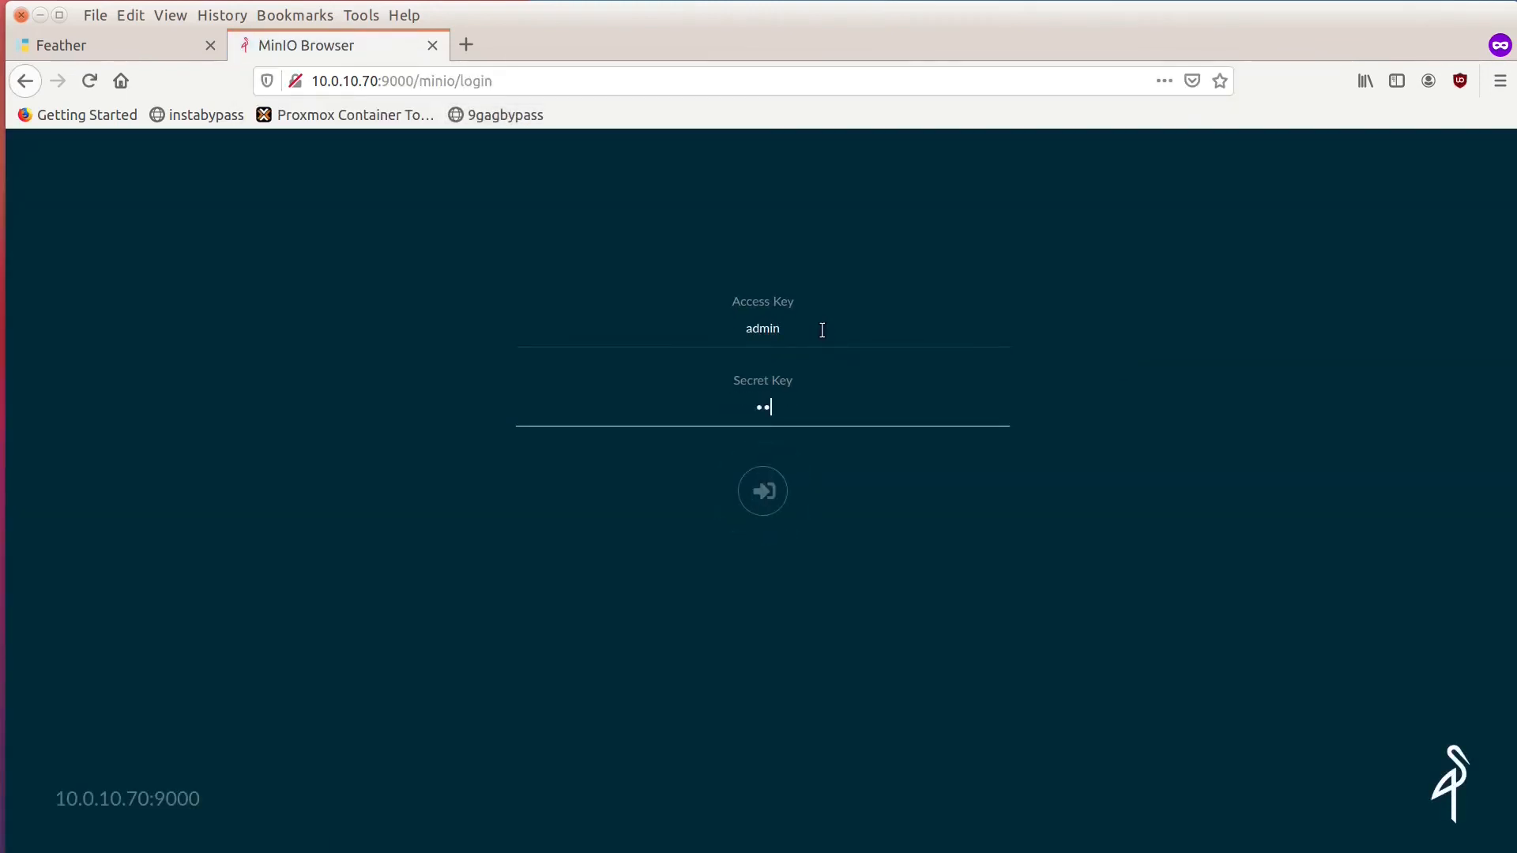
key("Return")
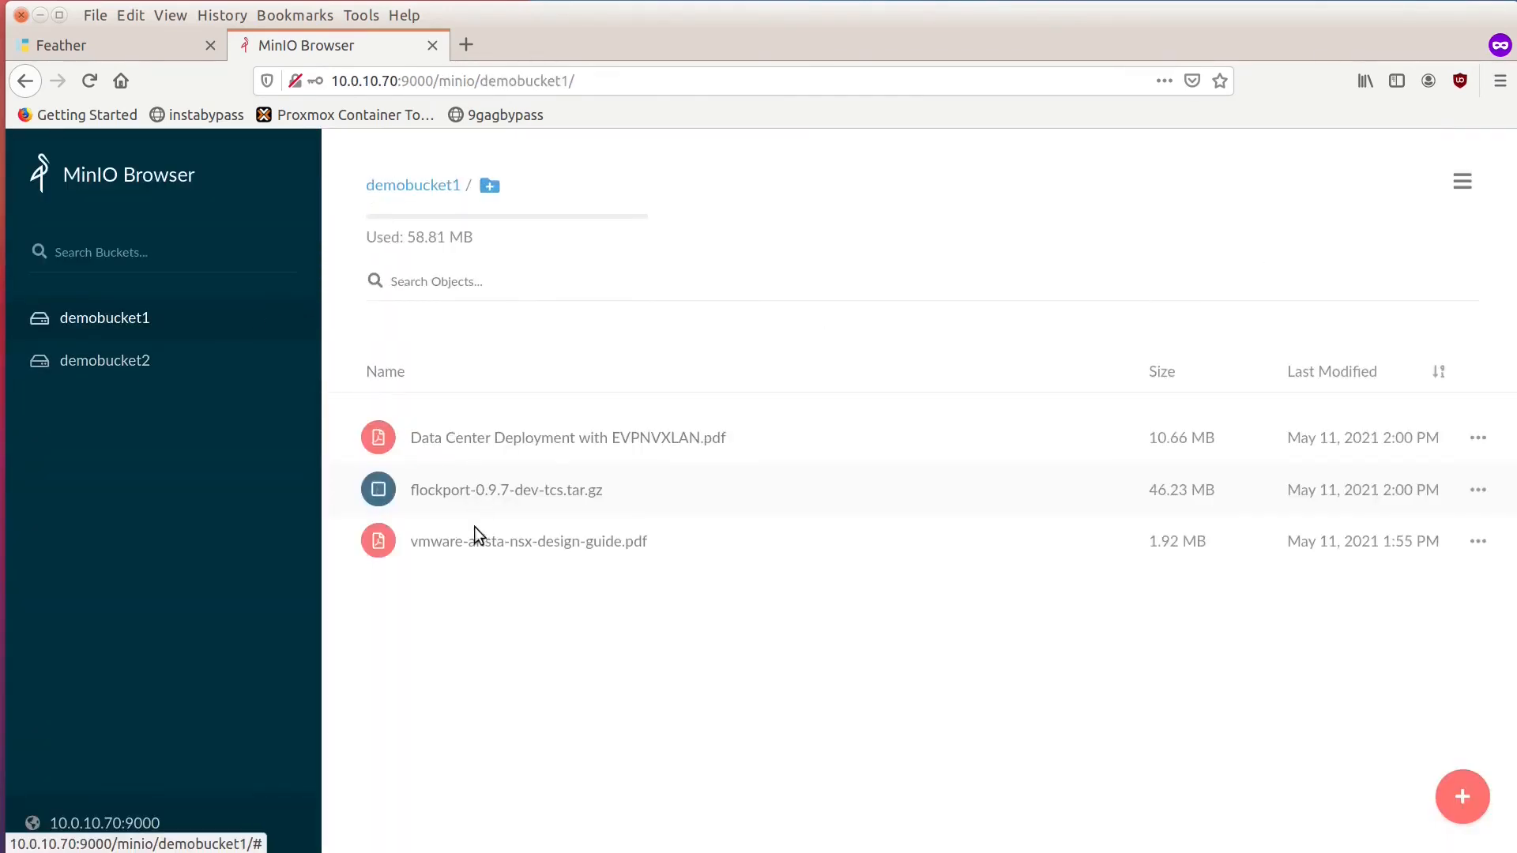
Check the files in demobucket2 and demobucket1 on the container's MinIO, ending on demobucket2.
left_click(152, 362)
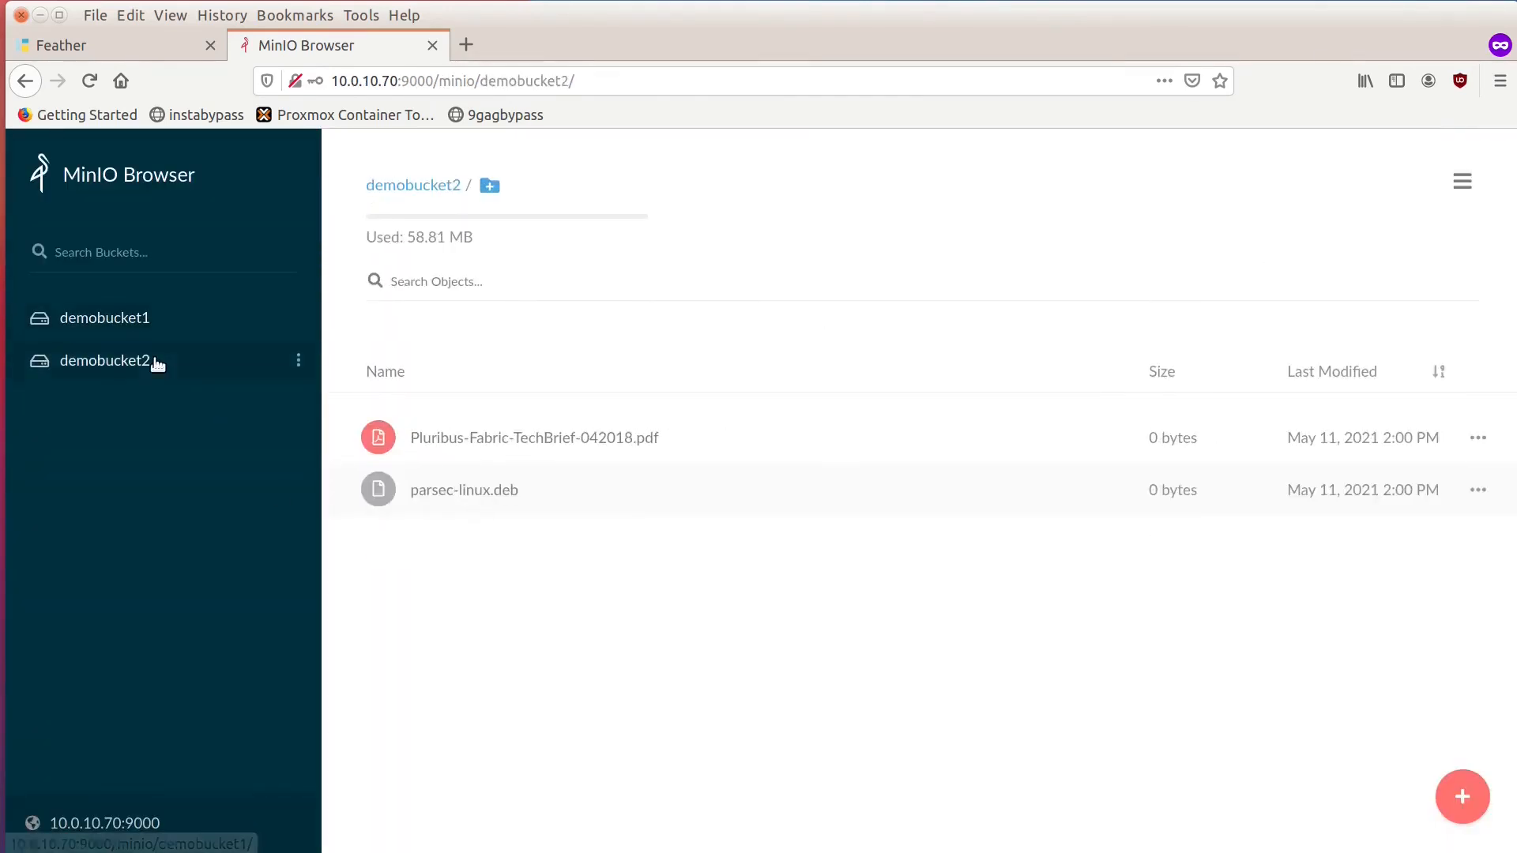
left_click(131, 324)
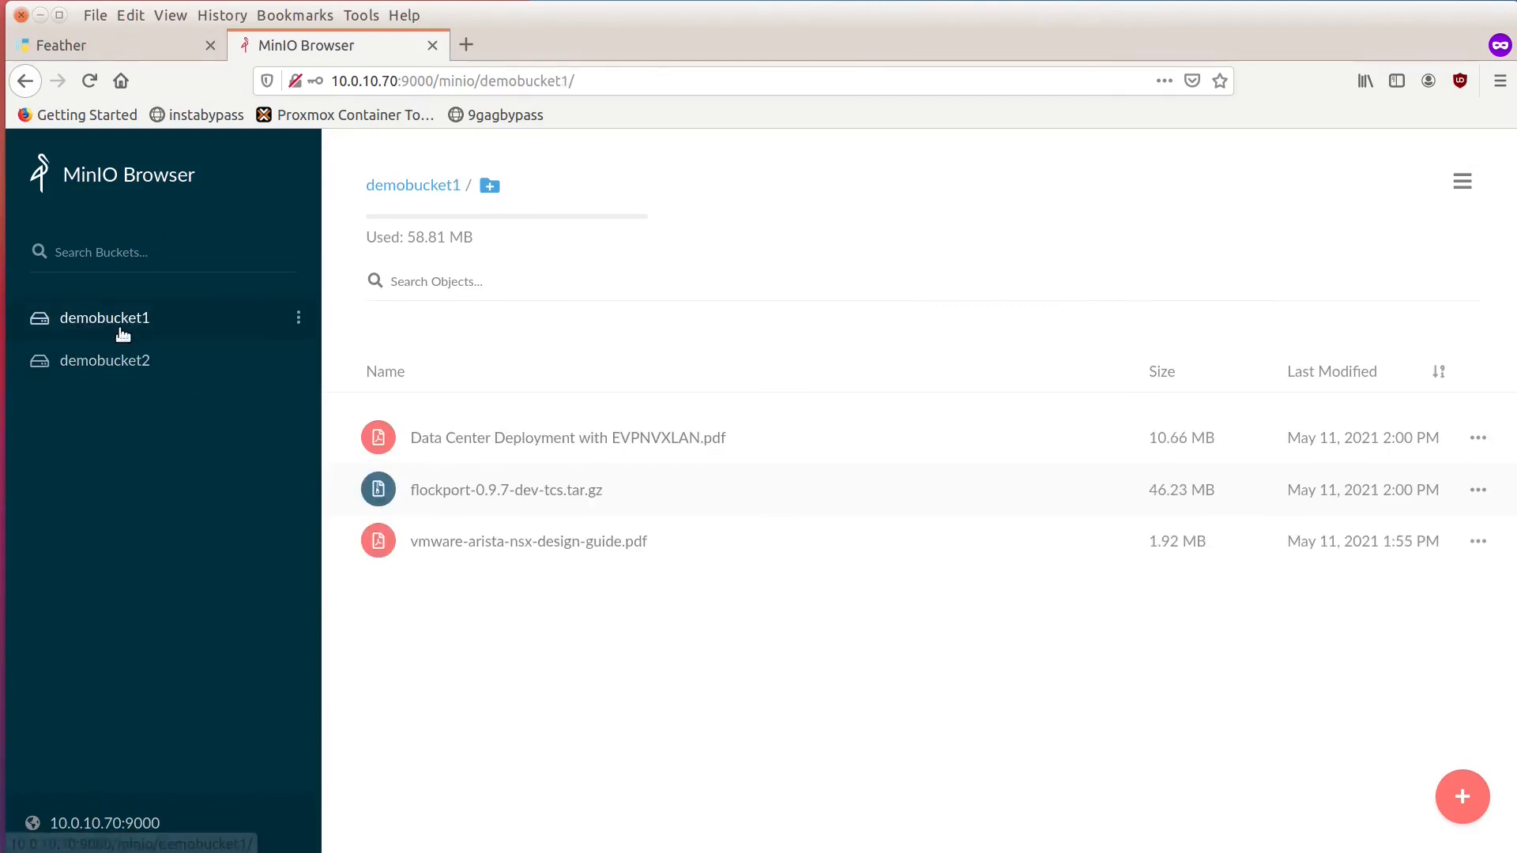
left_click(123, 353)
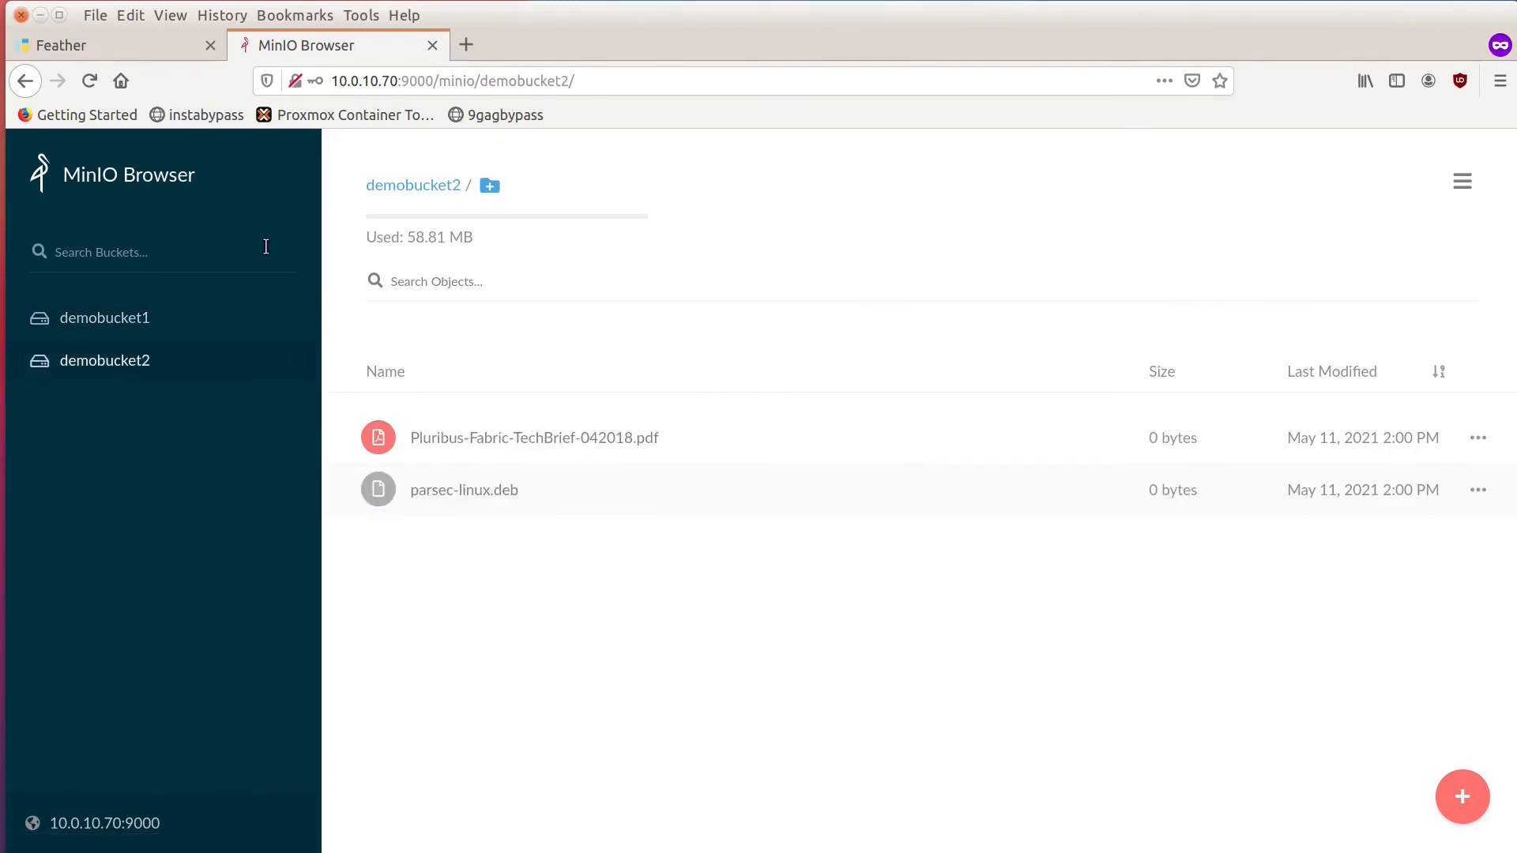